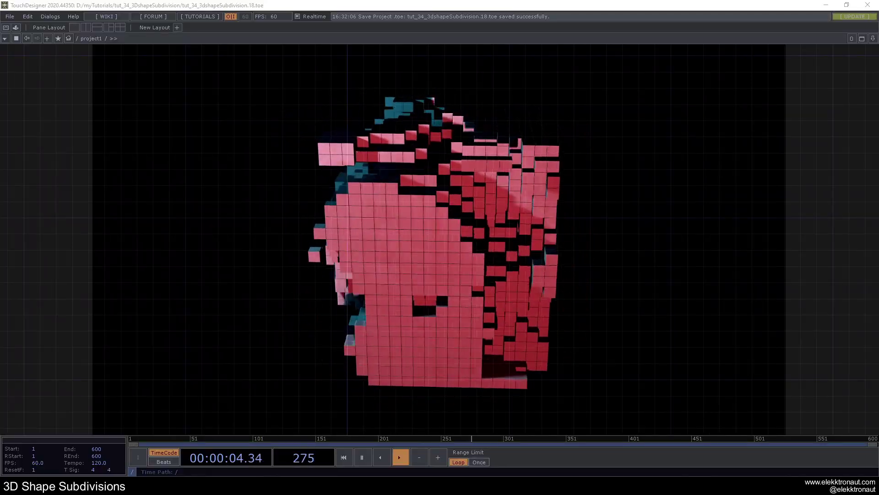
Step: Feed the null at the network's start from the copied sphere, then from the superquad, to preview other source shapes
drag(439, 198, 513, 283)
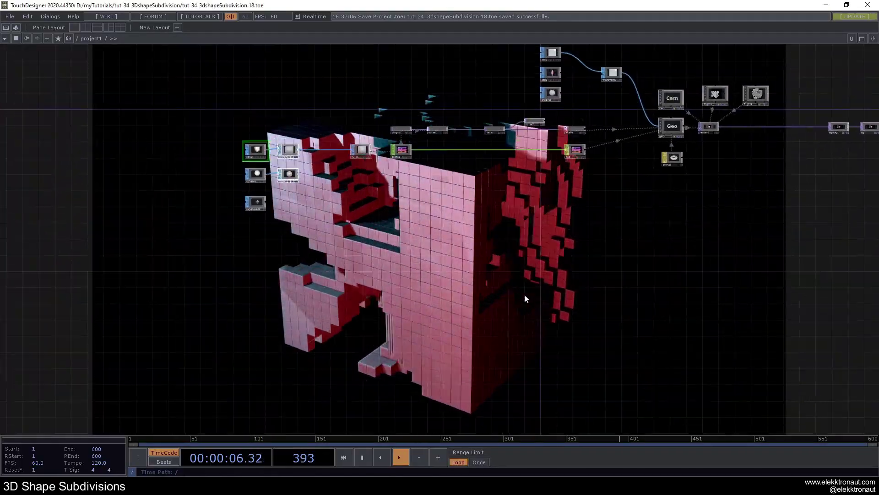
drag(396, 223, 467, 311)
scroll(320, 242, up, 3)
scroll(315, 245, up, 2)
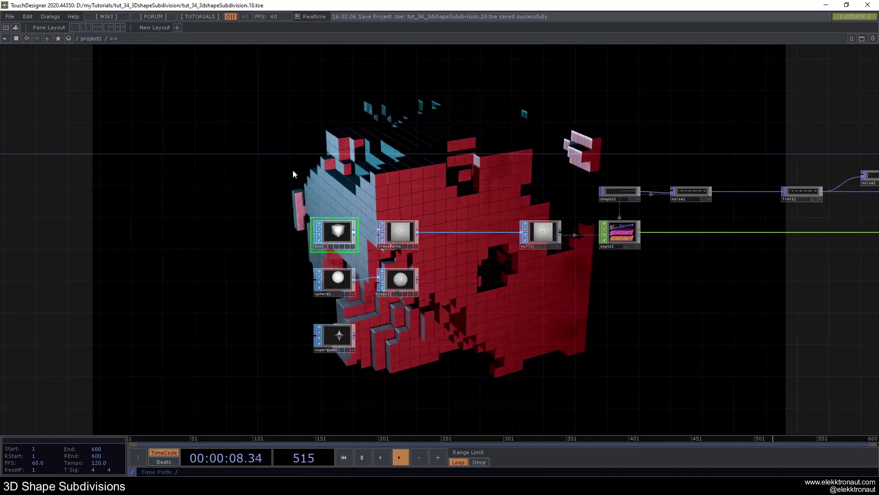
drag(397, 176, 319, 146)
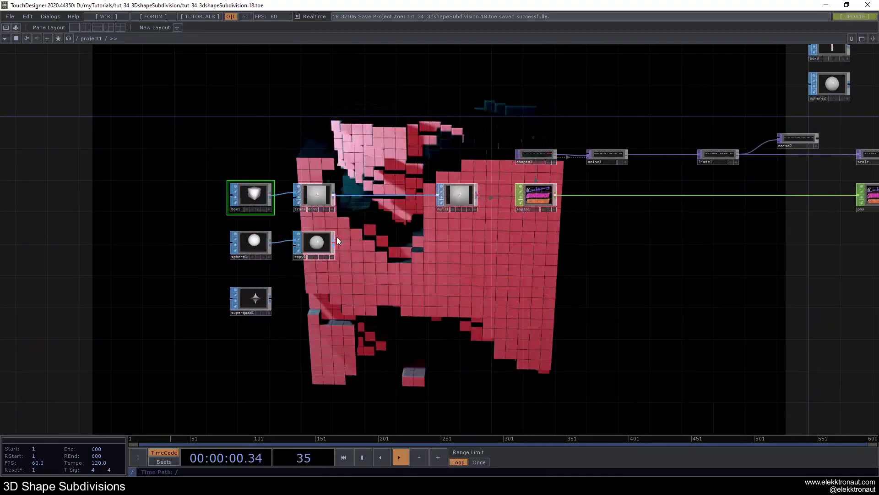
drag(334, 242, 432, 202)
drag(437, 241, 371, 180)
drag(205, 238, 387, 134)
Step: Feed transform2 from box3, then sphere2, and reconnect box2 to preview different instance shapes
drag(487, 211, 226, 250)
scroll(222, 249, down, 3)
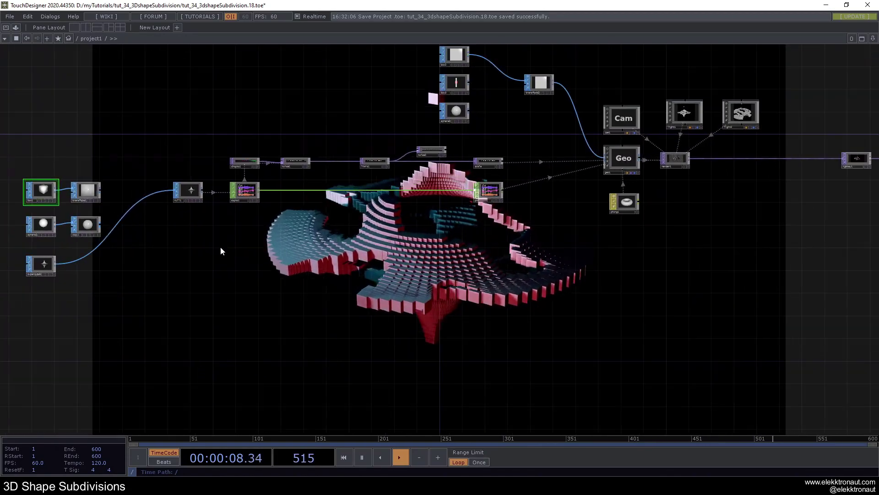
drag(455, 244, 383, 228)
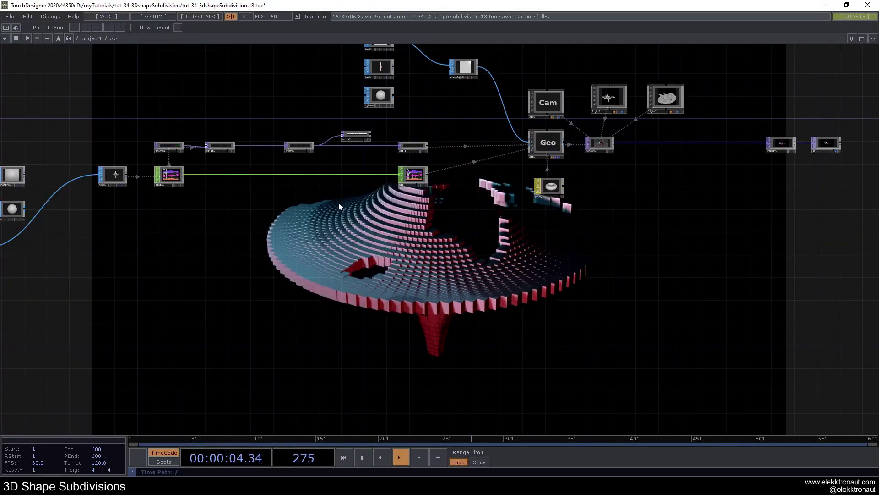
drag(356, 240, 329, 273)
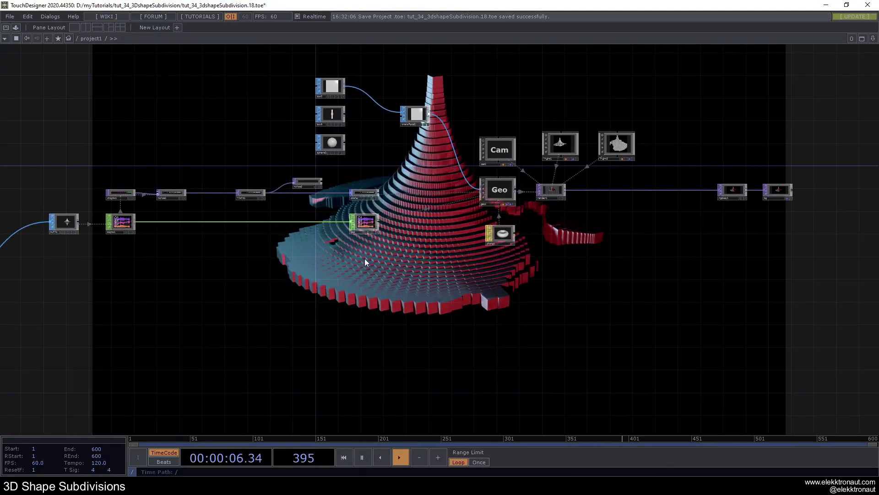
drag(418, 179, 378, 210)
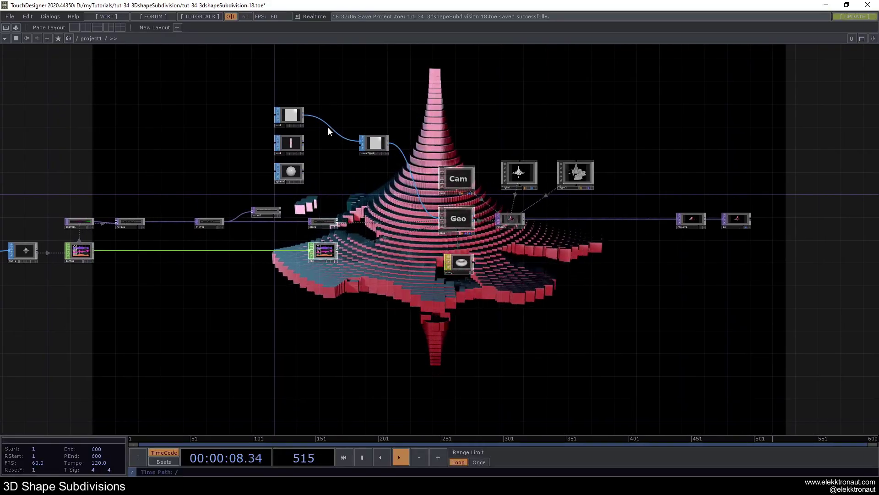
scroll(306, 114, up, 2)
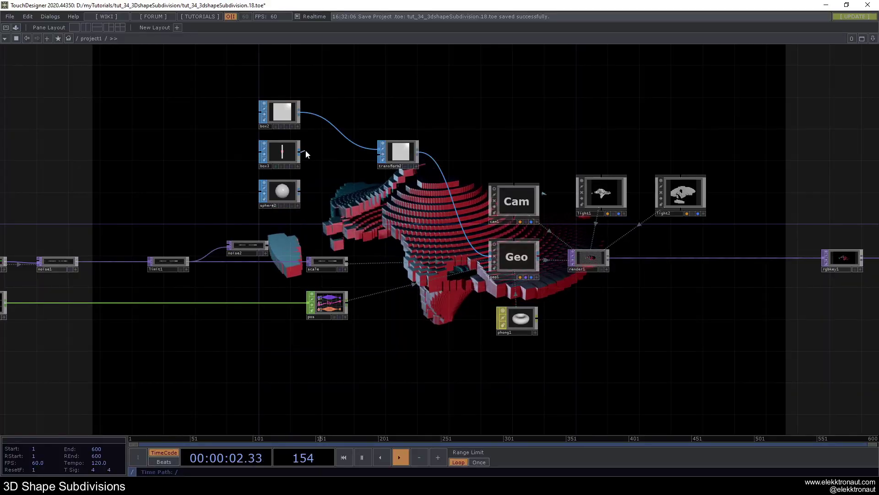
drag(298, 151, 379, 151)
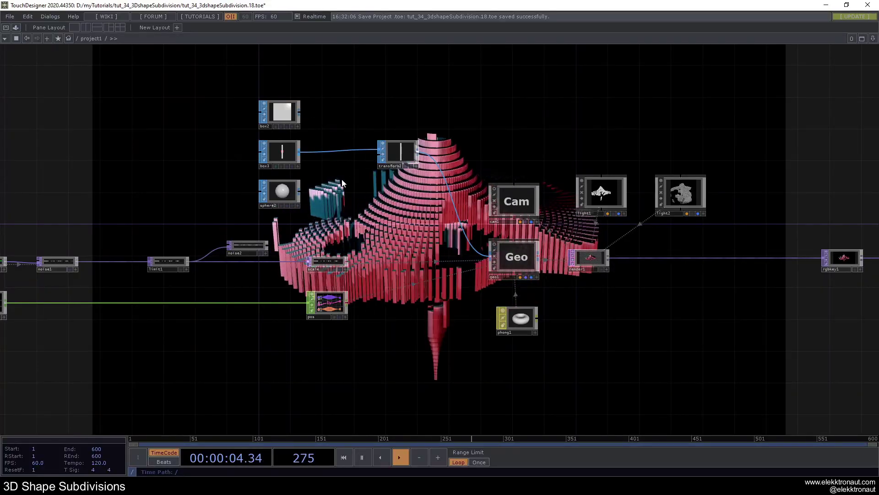
drag(299, 192, 374, 151)
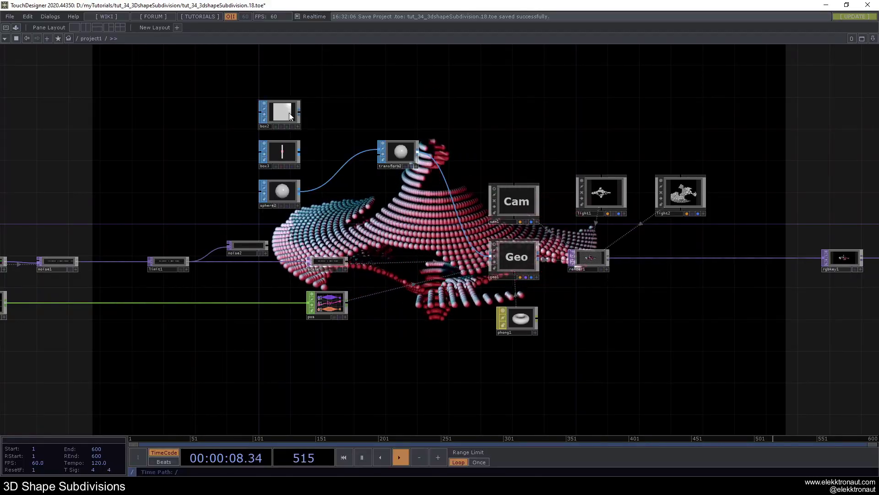
drag(298, 112, 374, 144)
Step: Switch the null's source from the superquad to the copied sphere and back to the box's transform
scroll(366, 230, down, 3)
drag(672, 247, 871, 166)
drag(226, 265, 306, 238)
drag(231, 177, 308, 179)
Step: Delete all the operators in the project1 network
drag(807, 227, 545, 246)
scroll(539, 143, up, 3)
scroll(529, 165, down, 3)
scroll(545, 250, down, 2)
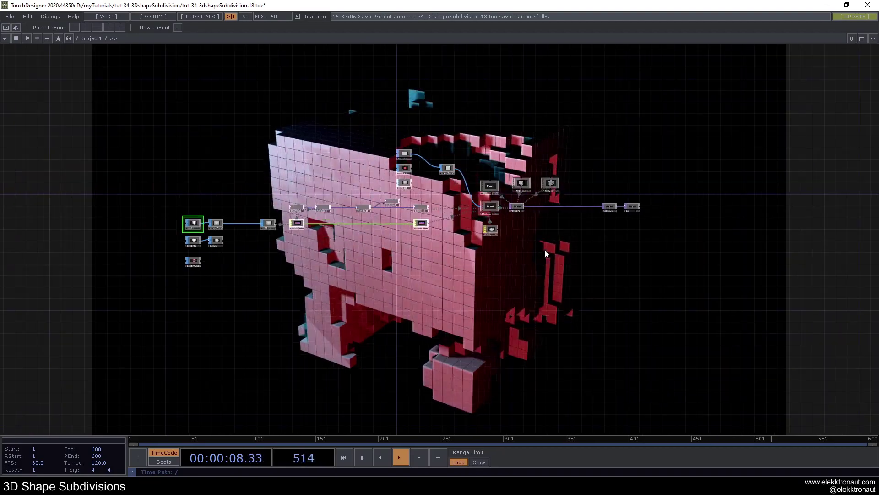
scroll(418, 260, up, 1)
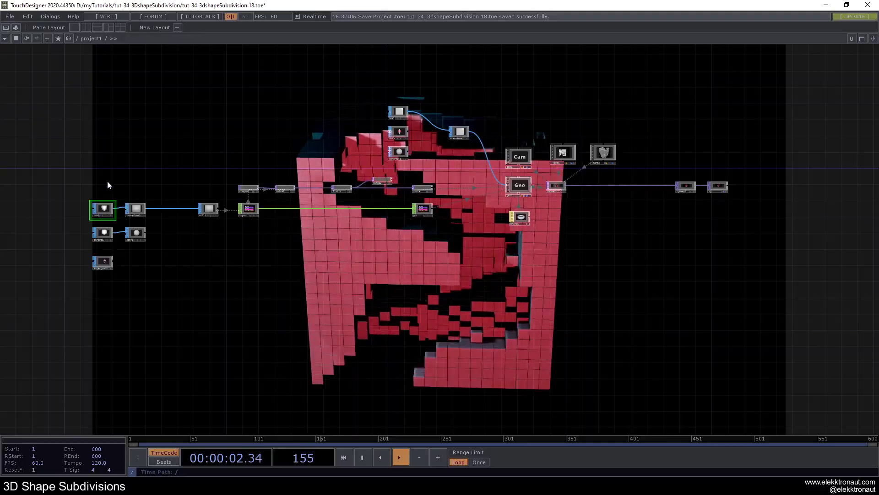
drag(69, 93, 747, 331)
key(Delete)
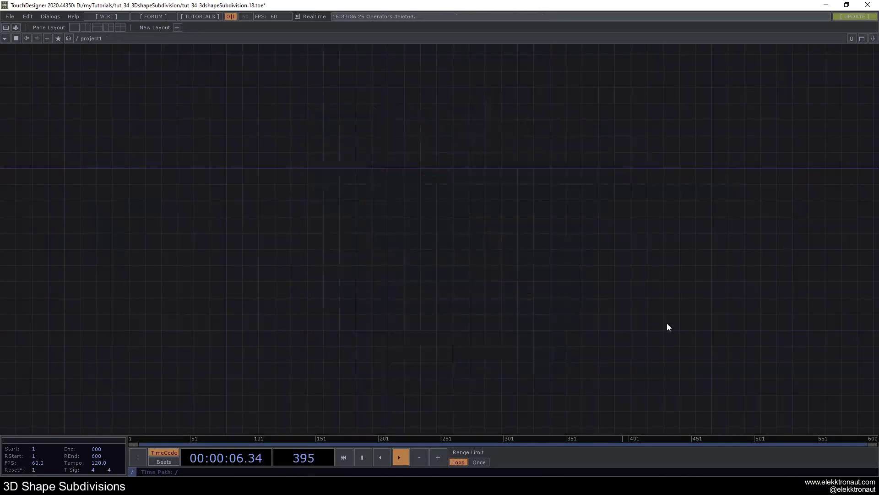
Step: Add a Box SOP to the empty network and display its parameters
scroll(175, 168, up, 5)
drag(177, 165, 175, 191)
scroll(178, 192, down, 3)
key(Tab)
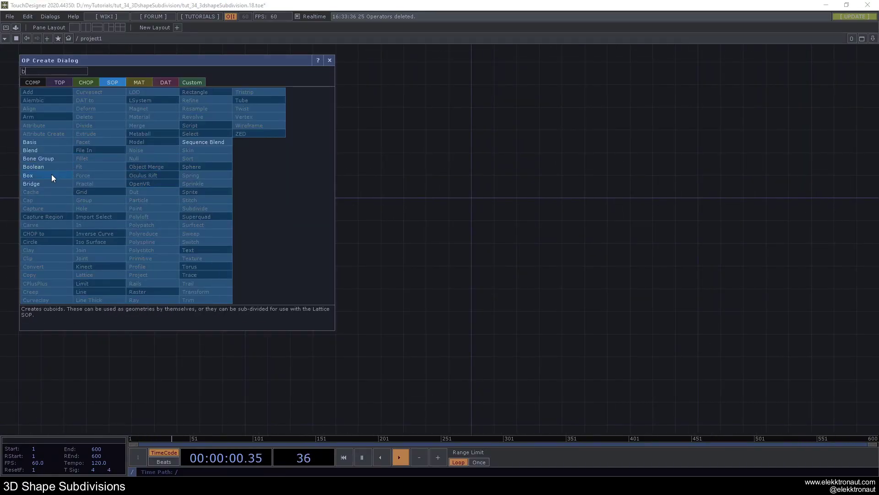
click(51, 175)
scroll(172, 216, up, 3)
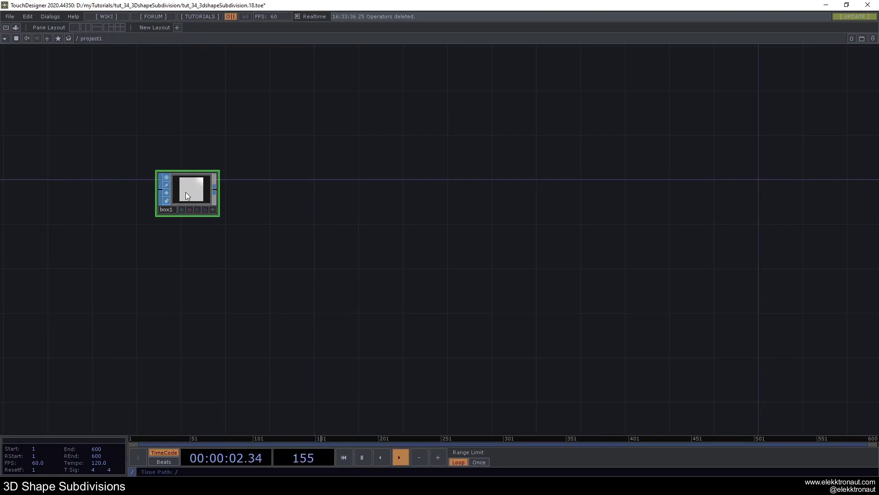
key(p)
scroll(188, 182, up, 1)
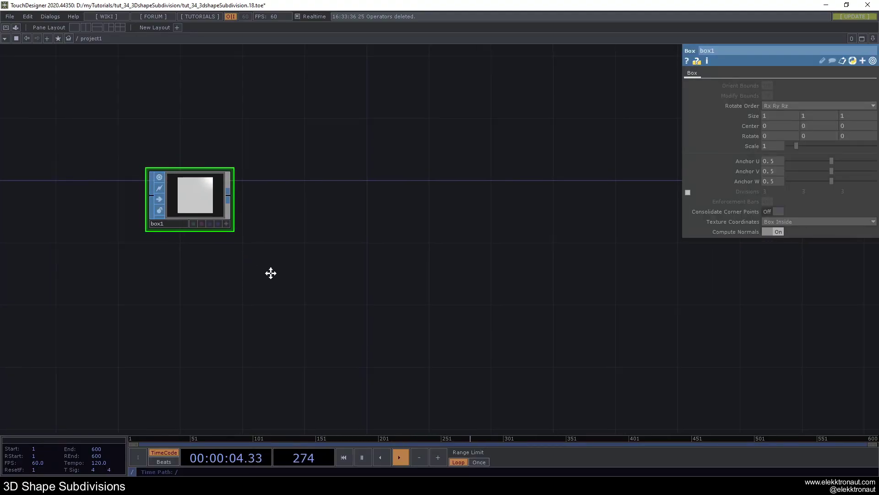
scroll(271, 273, up, 2)
Step: Rotate the box to an angled view in its viewer and toggle its wireframe display
click(263, 247)
drag(197, 211, 219, 221)
scroll(215, 216, down, 3)
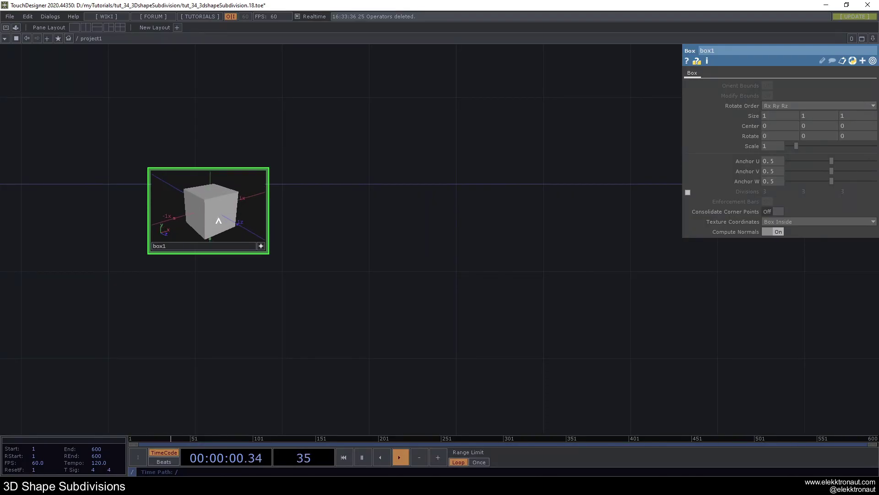
key(w)
key(w)
key(w)
key(w)
scroll(218, 221, up, 1)
scroll(217, 228, down, 1)
click(260, 246)
Step: Inspect the box as a wireframe in its enlarged viewer and return to shaded display
scroll(260, 246, up, 3)
drag(374, 235, 412, 246)
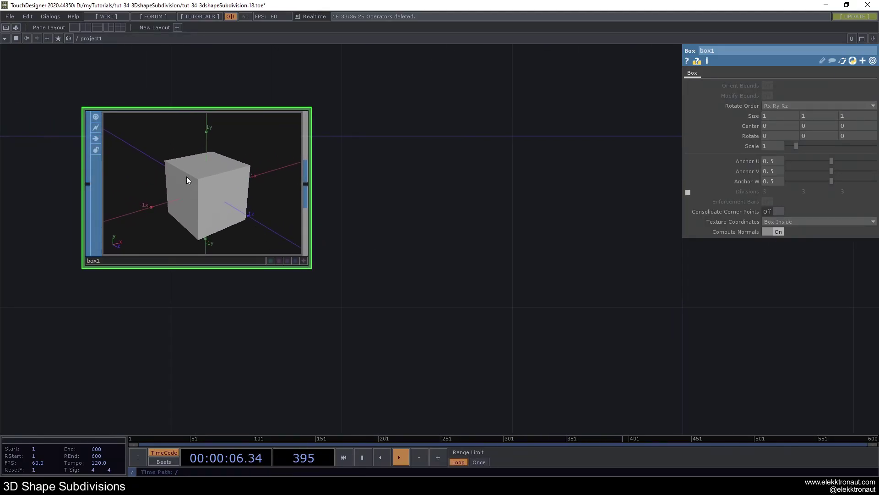
click(303, 260)
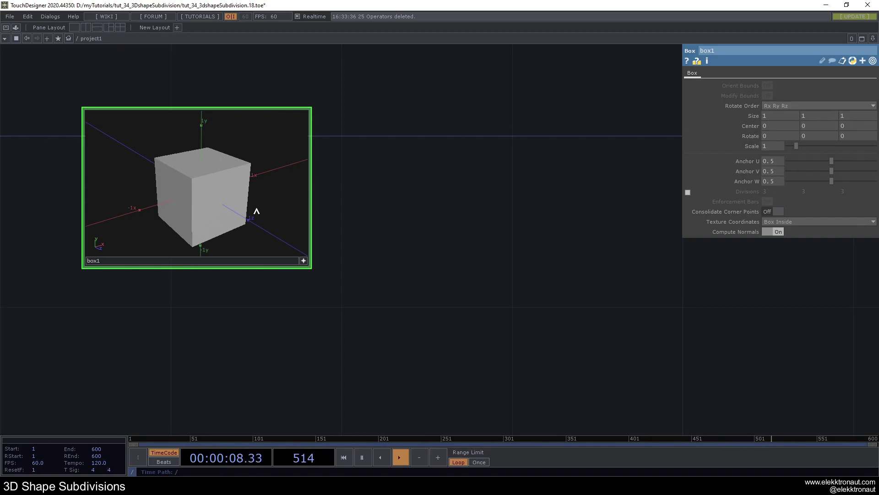
key(w)
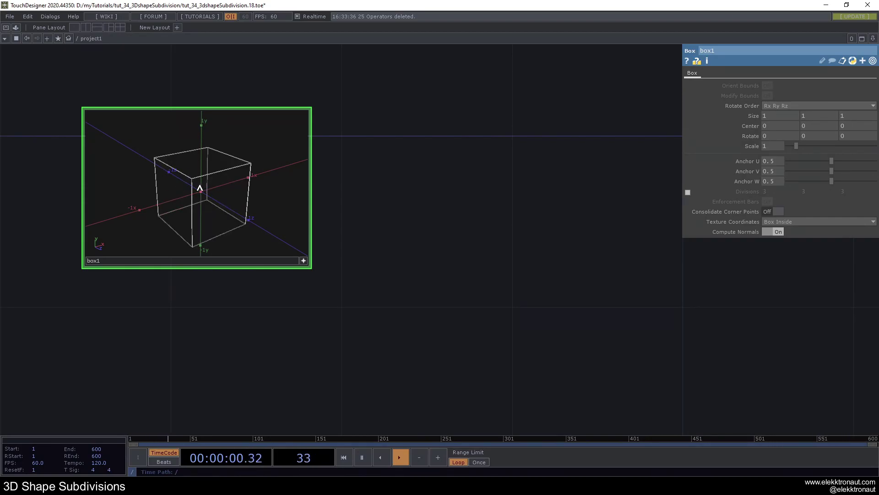
key(w)
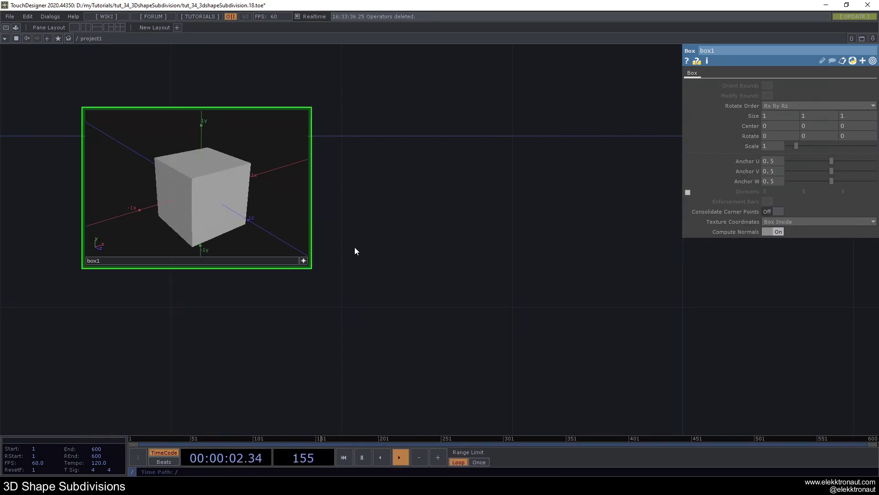
click(303, 260)
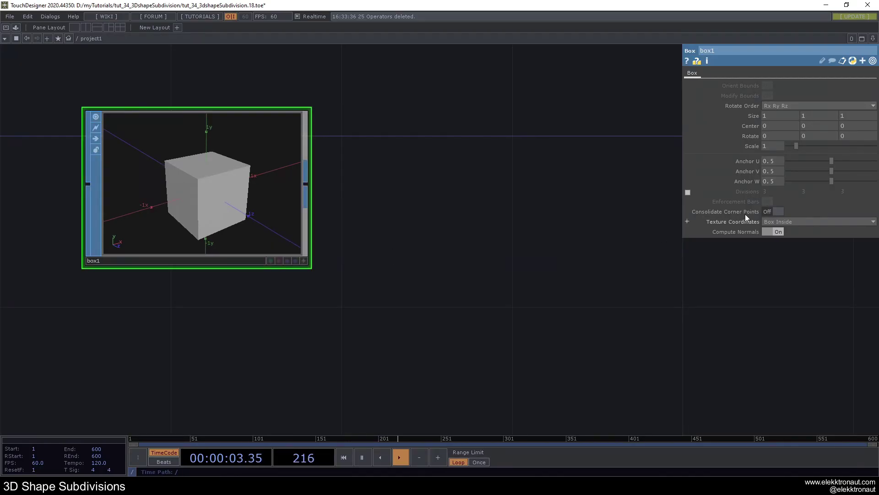
Step: Enable divisions on the box and set the X and Y divisions to 20
click(686, 192)
scroll(237, 194, up, 3)
drag(495, 219, 593, 230)
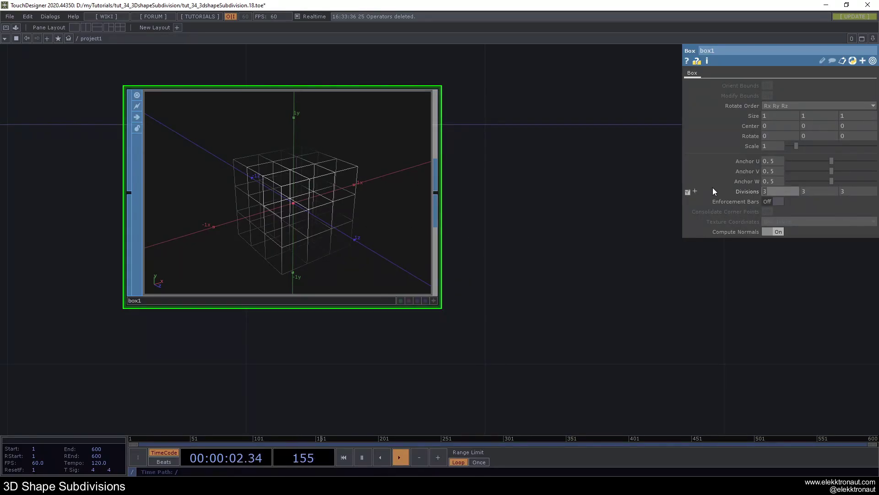
text(20)
key(Tab)
text(20)
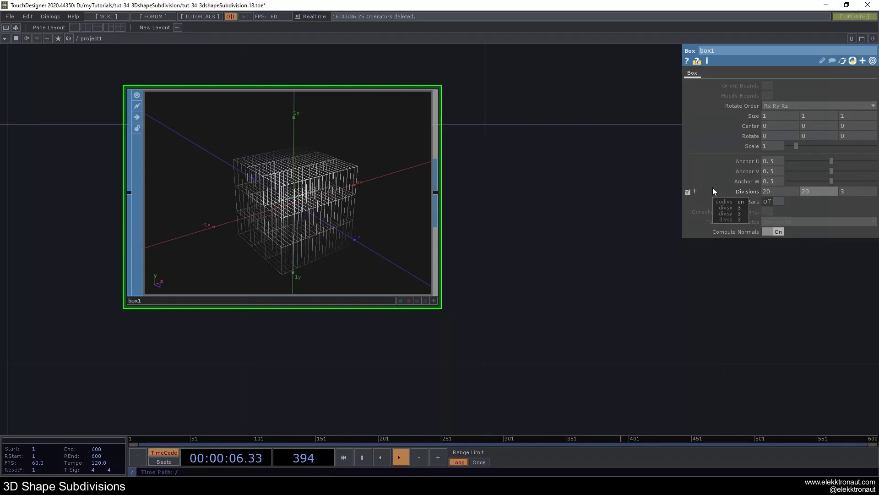
key(Tab)
text(20)
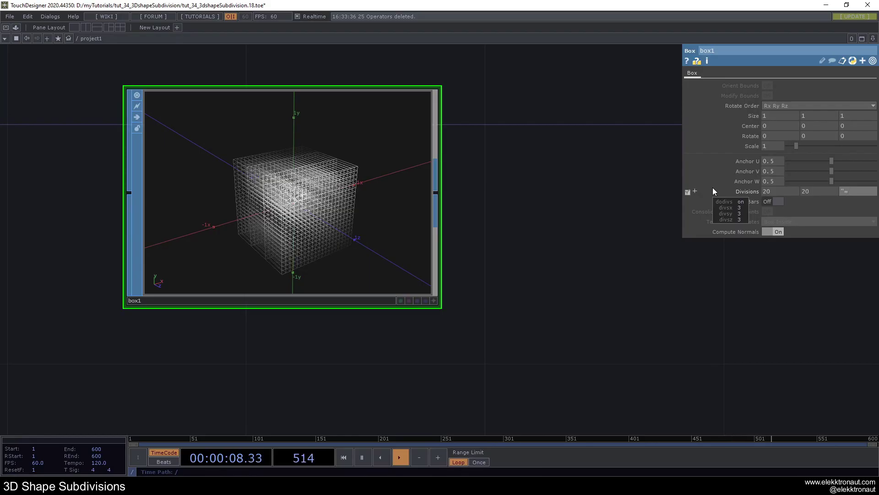
text("=)
key(Tab)
text(0)
key(Return)
drag(832, 179, 837, 181)
text(")
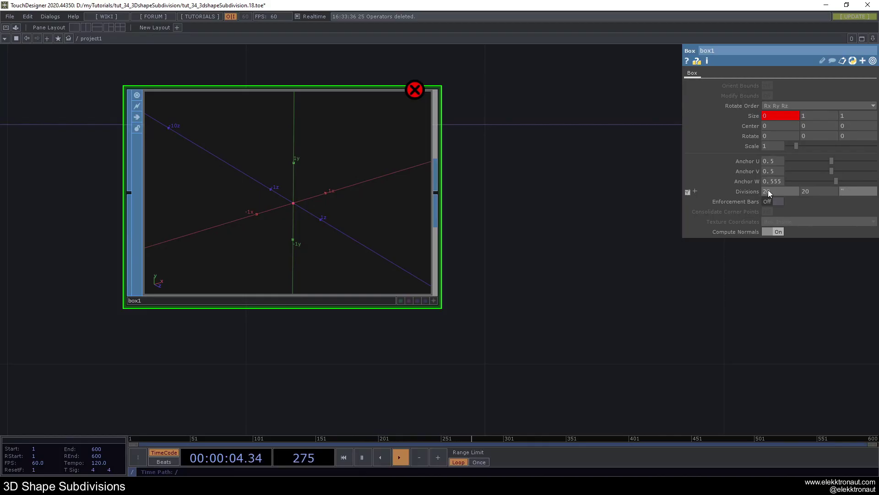
Step: Set the box's Z divisions to 20 and restore its X size to 1 and Anchor W to 0.5
text(20)
click(754, 117)
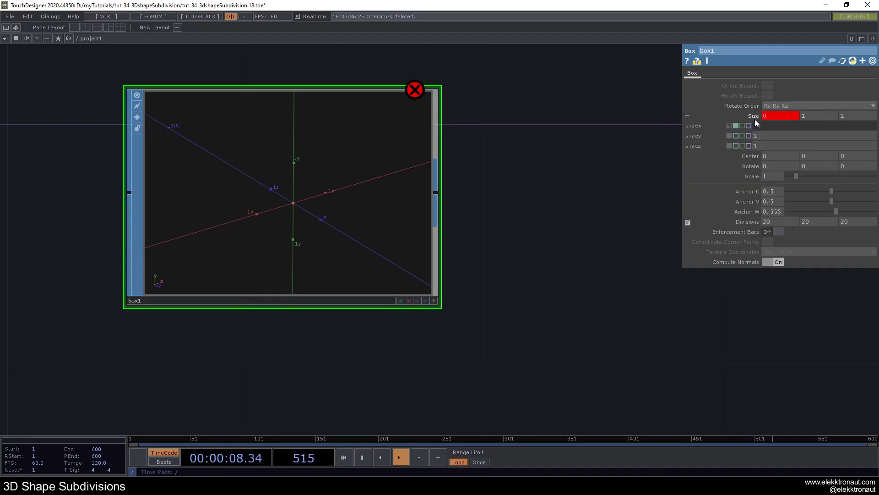
click(727, 124)
click(746, 115)
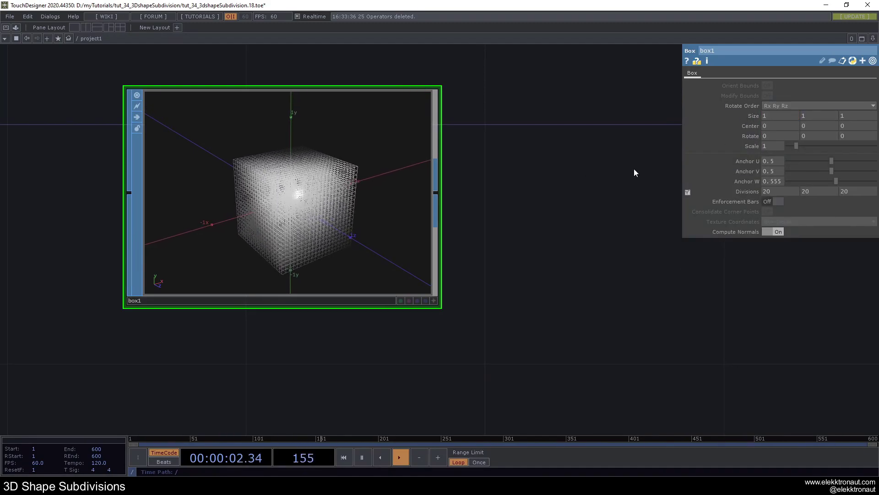
drag(781, 182, 774, 182)
key(BackSpace)
key(Return)
Step: Turn off Compute Normals for the box
scroll(510, 202, down, 2)
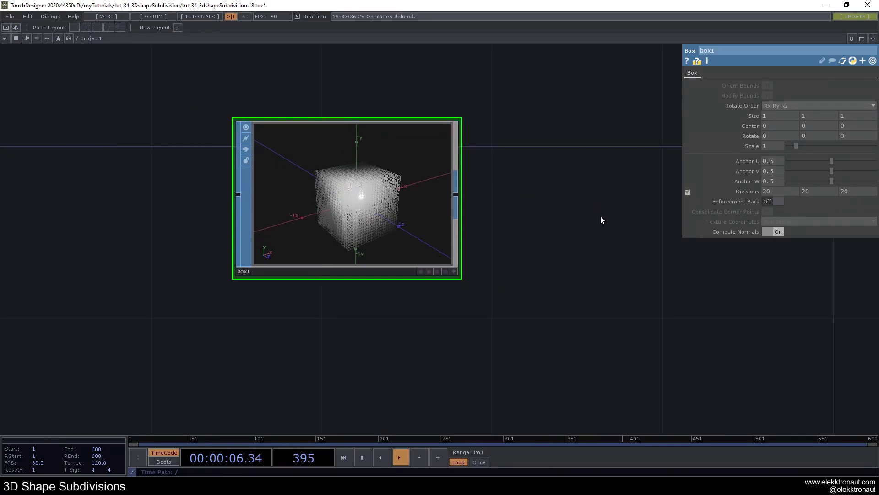
click(778, 232)
drag(515, 235, 471, 226)
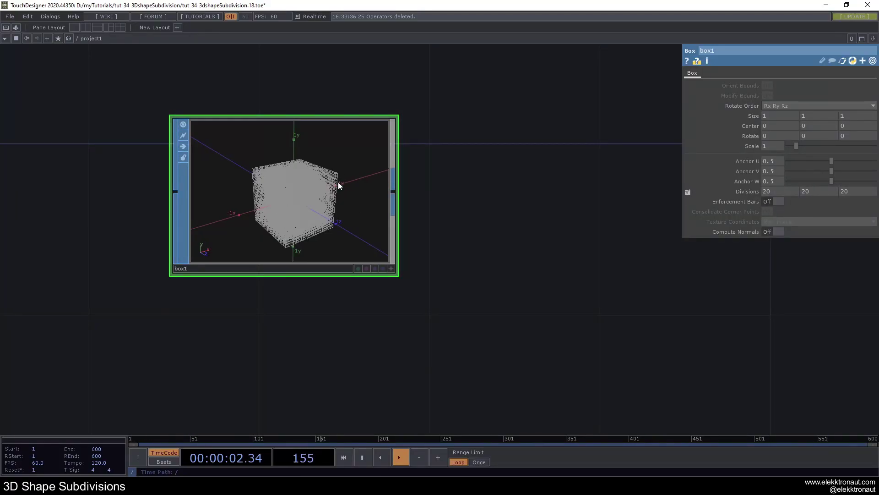
Step: Link the box's Y and Z divisions to its X divisions with the reference me.par.divsx
scroll(298, 190, up, 3)
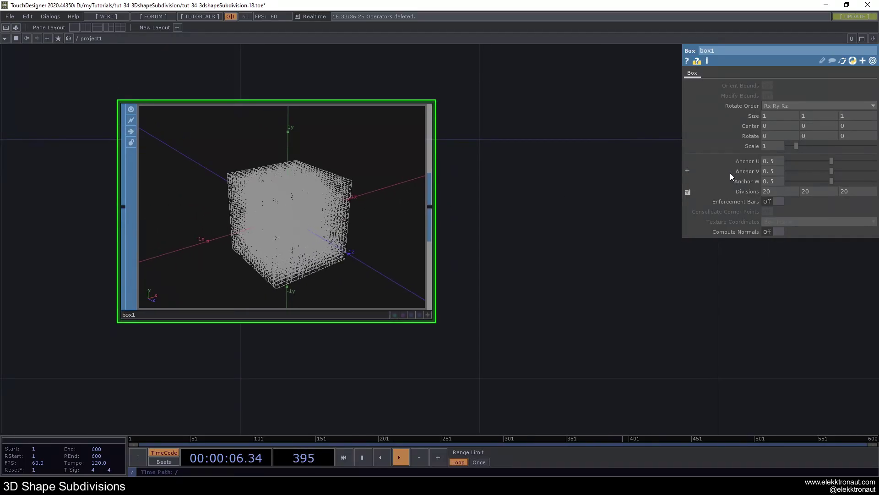
click(746, 193)
right_click(754, 196)
click(673, 180)
right_click(694, 213)
click(721, 215)
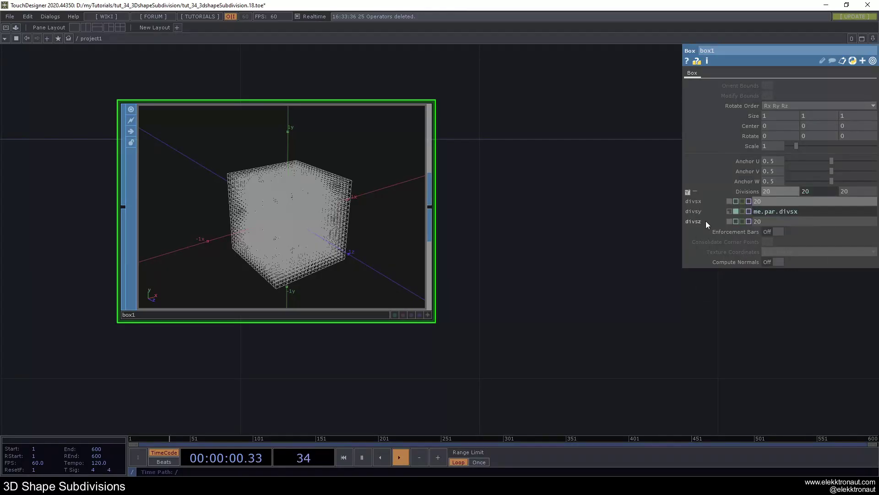
right_click(705, 221)
click(724, 223)
Step: Test the linked divisions by setting the X divisions to 10 and returning them to 20
click(768, 192)
text(10)
key(Return)
drag(768, 190, 530, 171)
click(769, 191)
text(20)
key(Return)
Step: Set the box's Y size to 2
drag(530, 214, 574, 244)
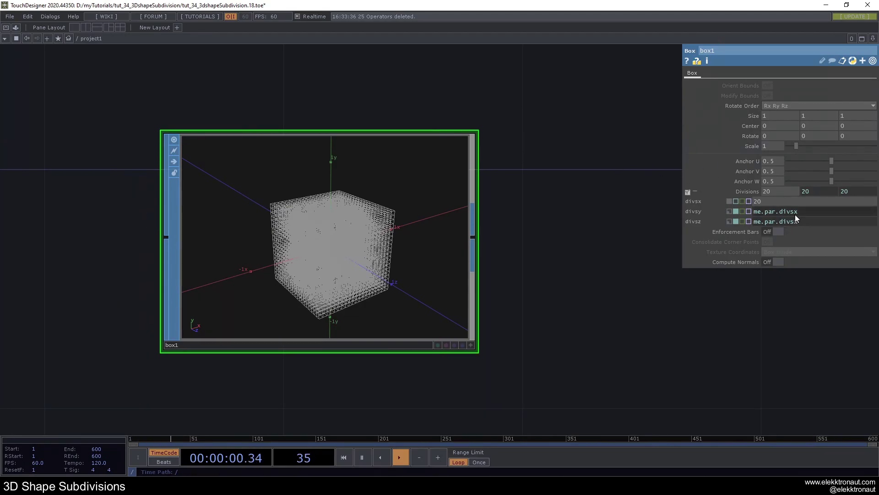
click(809, 115)
key(Return)
scroll(304, 252, up, 3)
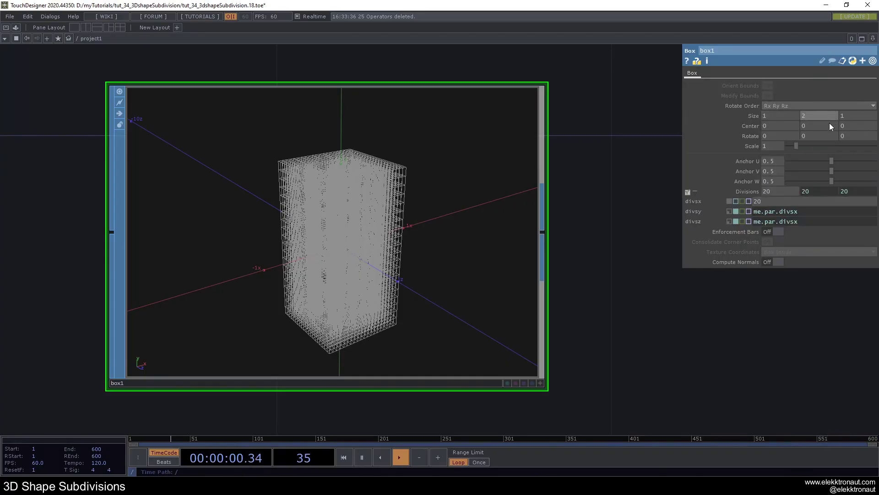
Step: Extend the box's Y divisions expression to me.par.divsx * me.par.sizey, checking the name of the Y size parameter
click(804, 210)
text(*)
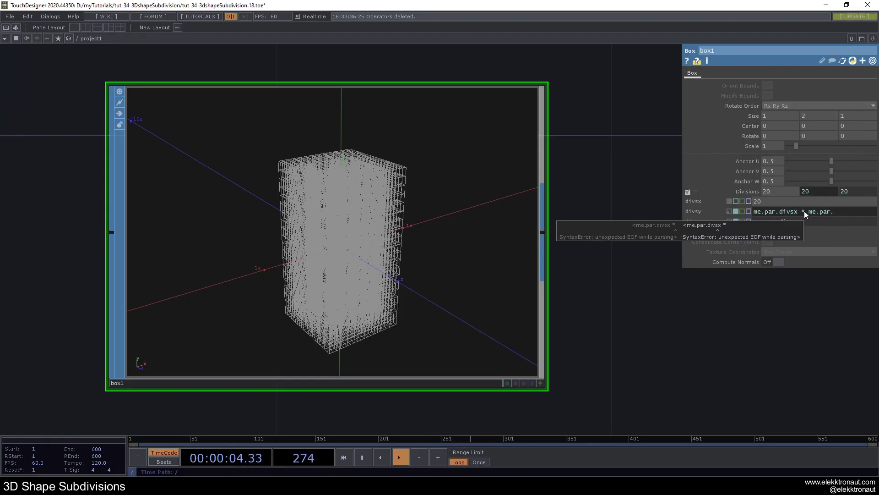
text( me.par.sizey)
key(Return)
click(687, 115)
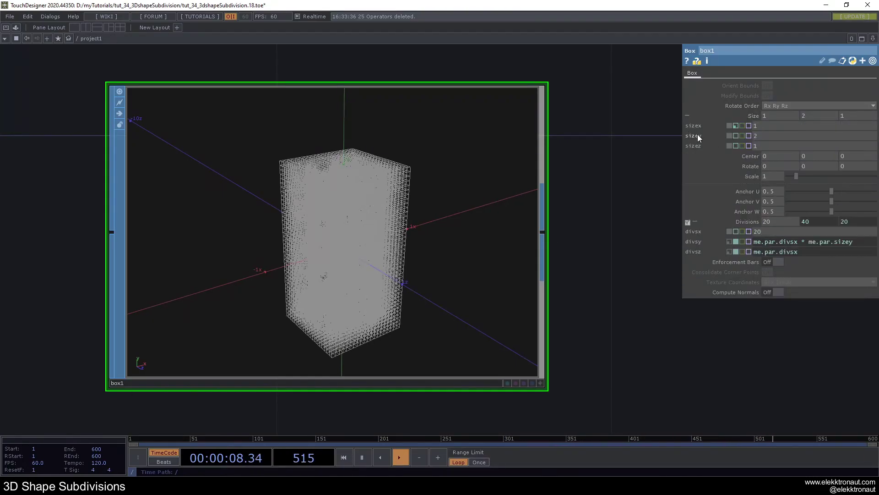
click(752, 117)
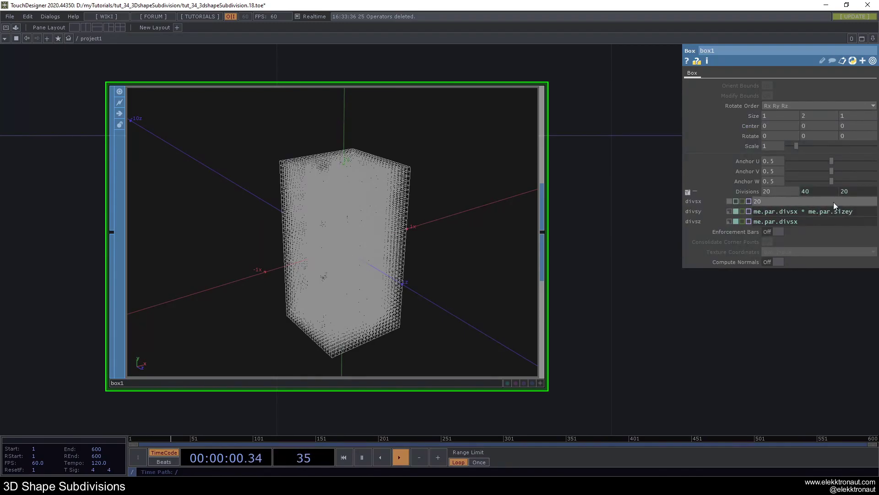
Step: Set the box's Y size back to 1
click(806, 117)
text(1)
key(Return)
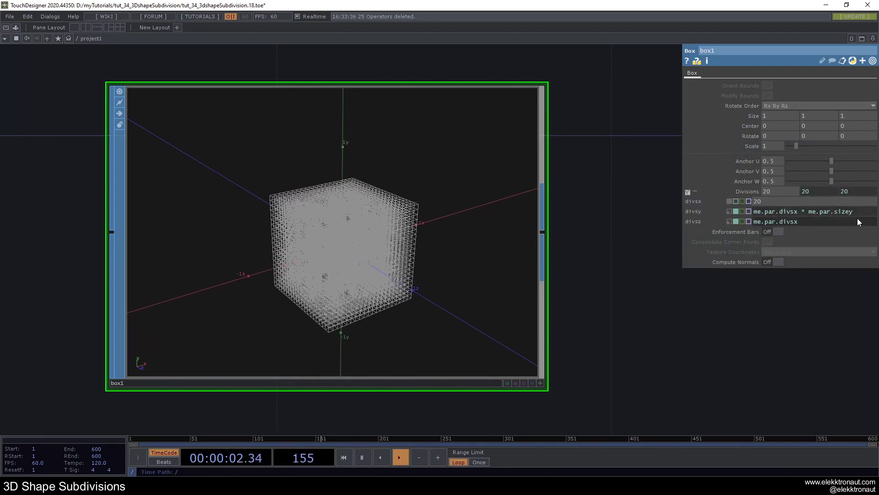
Step: Copy the size multiplier from the Y divisions expression into the Z divisions, making it me.par.divsx * me.par.sizey
drag(854, 212, 798, 210)
key(ctrl+c)
click(808, 220)
key(ctrl+v)
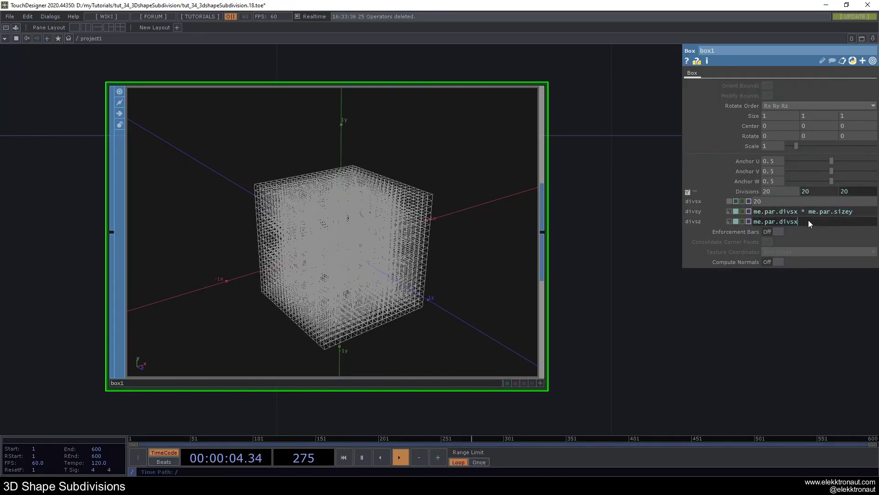
key(Return)
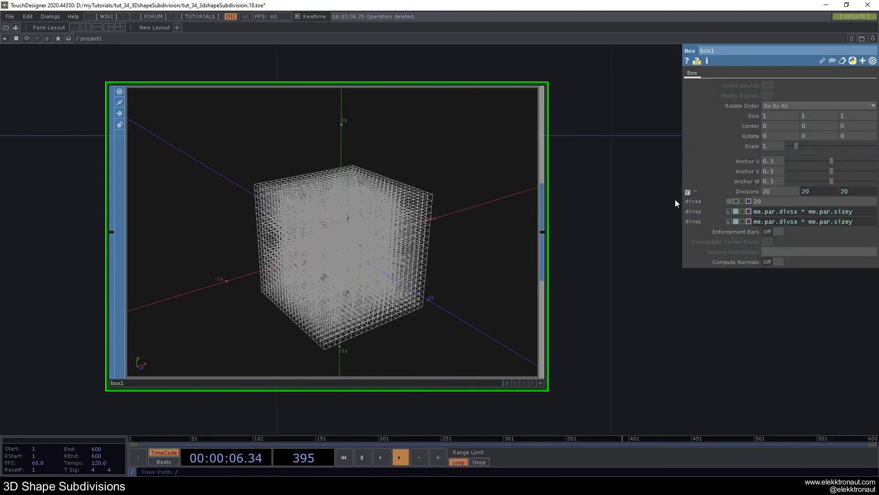
Step: Connect a Transform SOP after the box and set its uniform scale to 2
scroll(615, 225, down, 5)
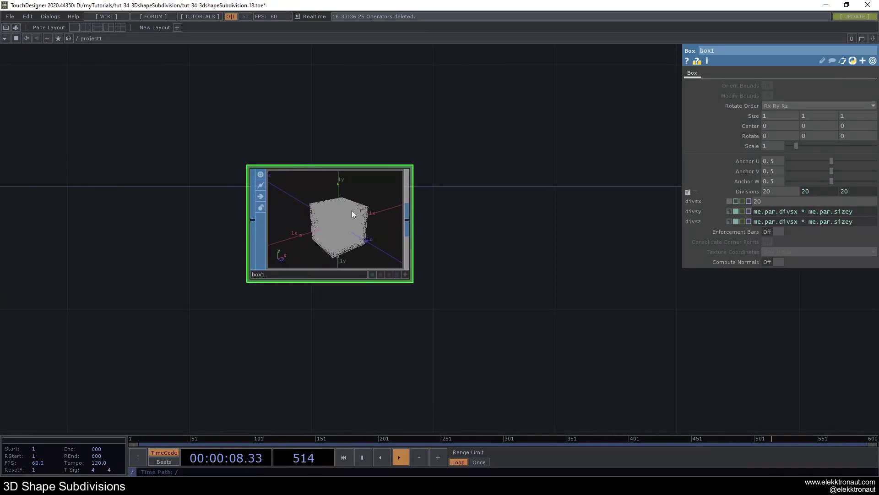
drag(378, 236, 346, 213)
right_click(277, 196)
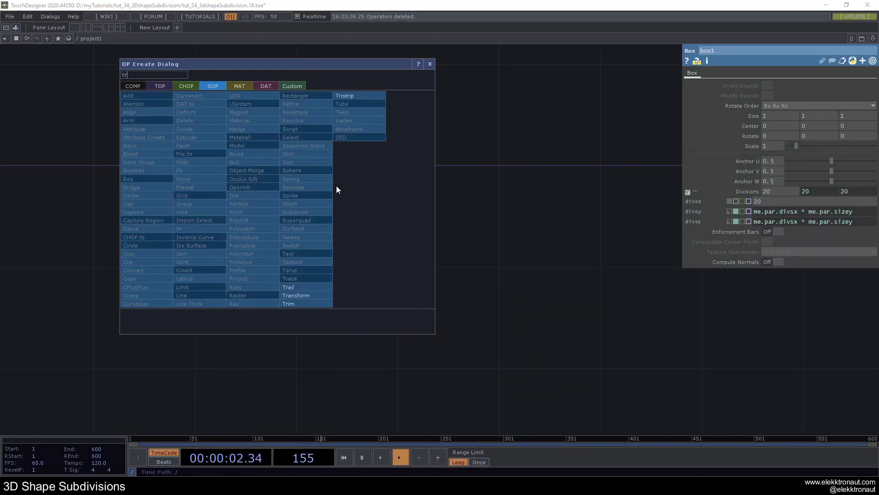
click(298, 293)
click(392, 188)
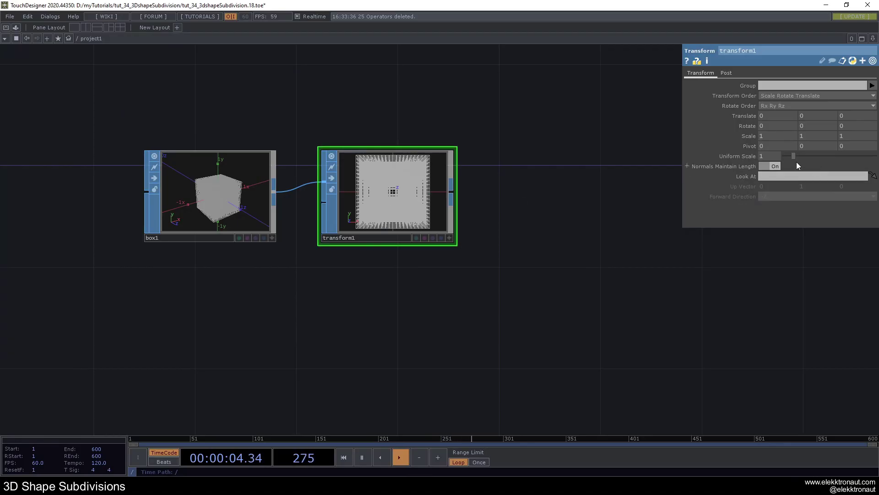
Step: Turn off the viewers of the box and transform nodes and append a Null SOP to the transform
click(155, 156)
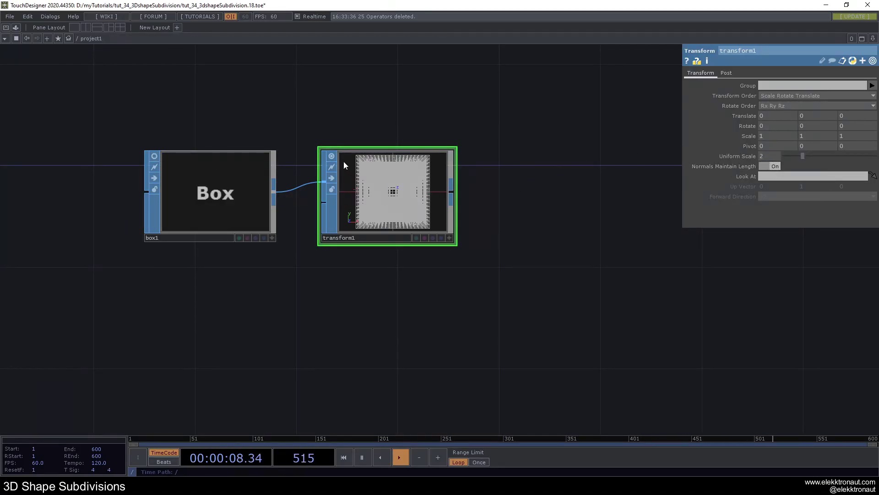
click(332, 156)
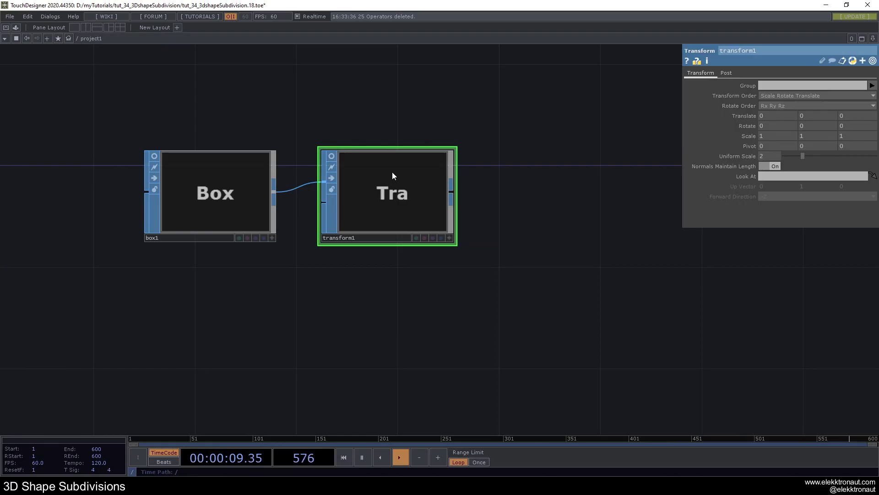
click(593, 195)
drag(381, 310, 219, 303)
scroll(379, 248, up, 5)
scroll(379, 247, down, 8)
drag(406, 269, 303, 270)
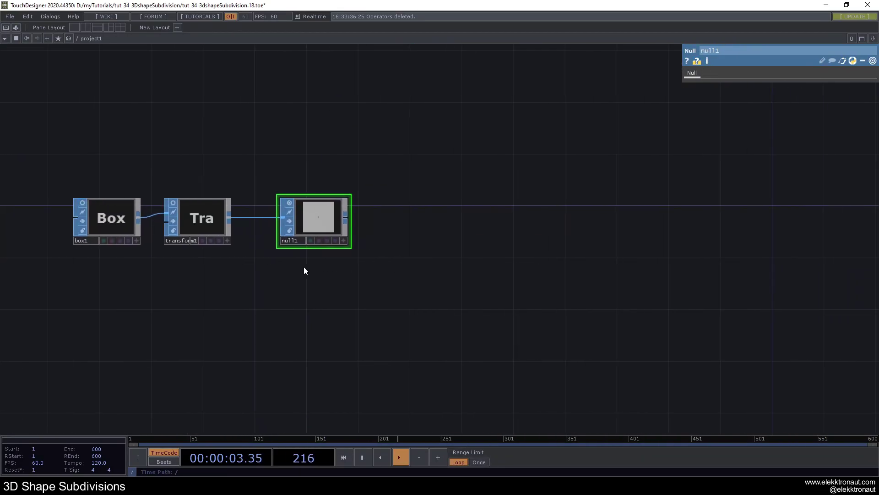
Step: Add a SOP to CHOP fed by the Null SOP at the end of the box chain
right_click(345, 217)
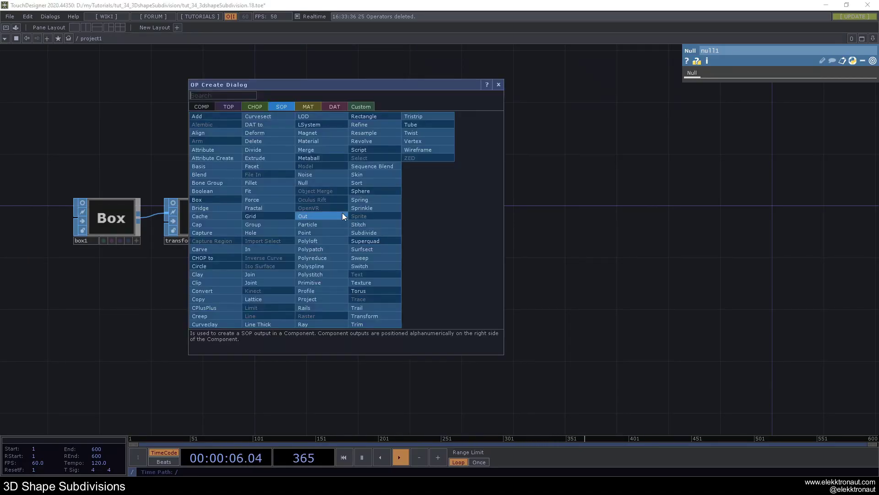
click(254, 107)
click(207, 125)
click(457, 220)
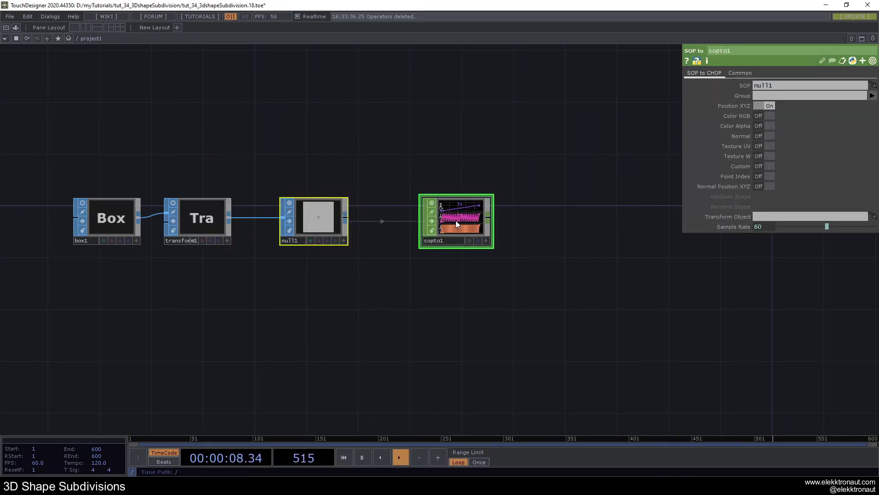
Step: Append a Null CHOP well beyond the SOP to CHOP and rename it pos
key(alt+n)
click(713, 236)
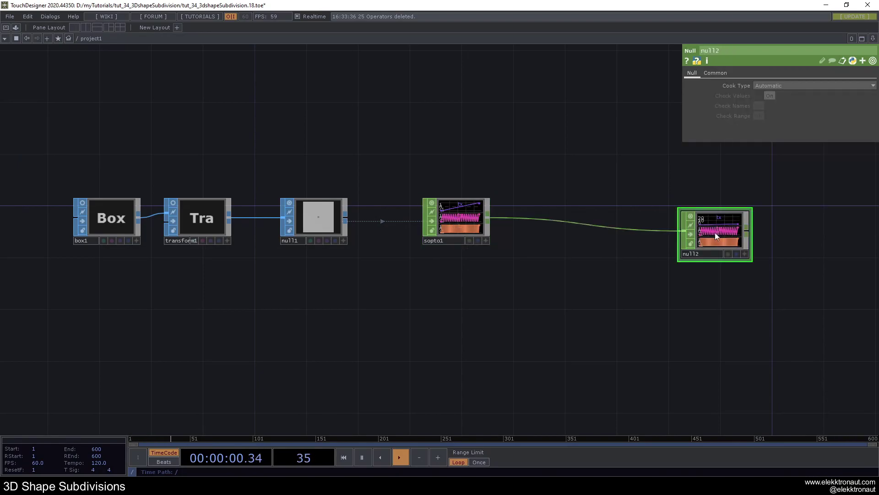
drag(712, 235, 530, 253)
drag(536, 240, 678, 227)
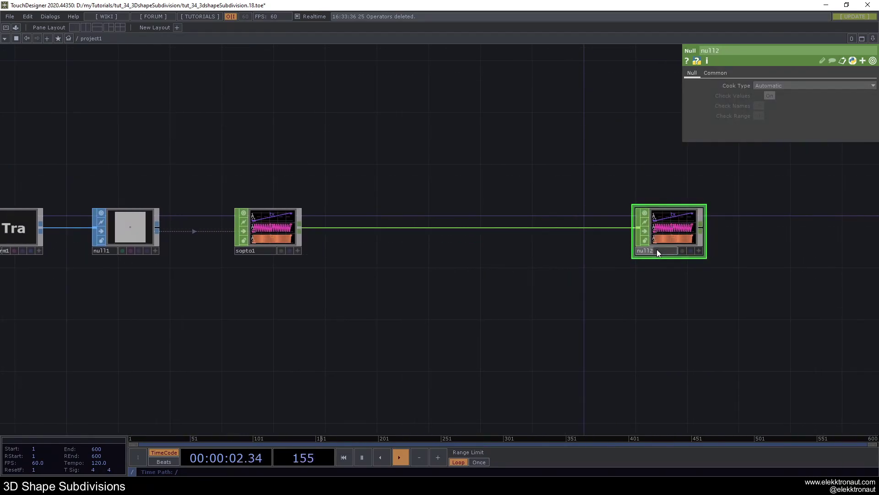
key(Return)
drag(658, 237, 710, 234)
drag(223, 253, 361, 265)
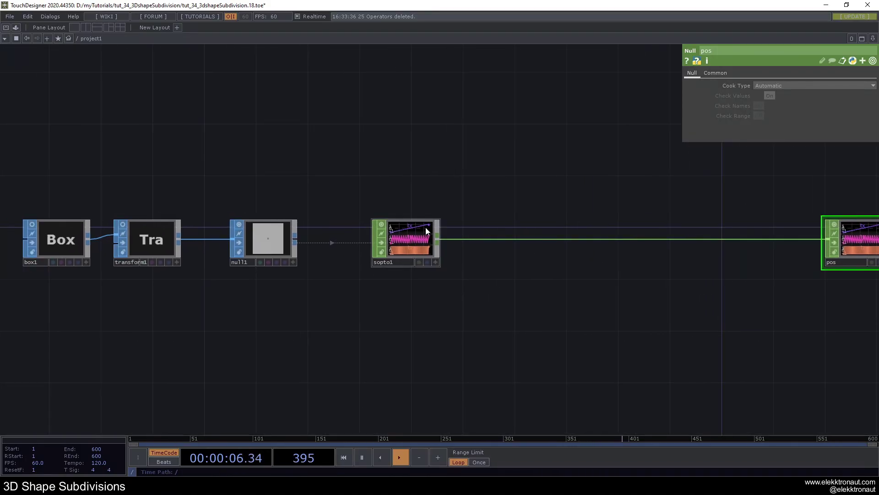
Step: Create a second Box SOP in the free space above the pos null
click(413, 238)
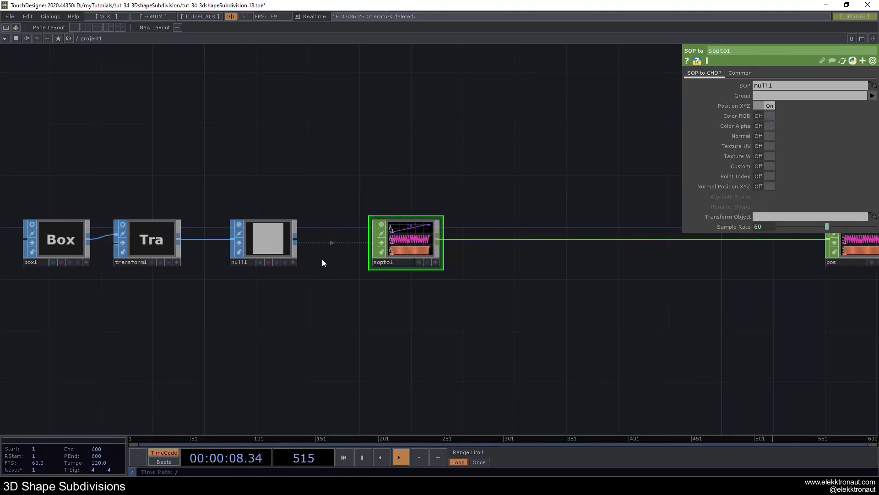
drag(489, 195, 259, 218)
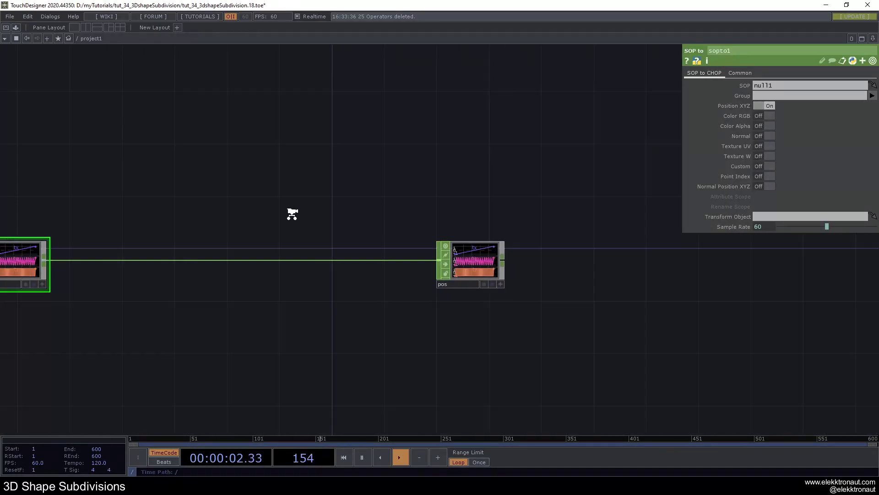
scroll(295, 210, down, 3)
scroll(389, 208, up, 2)
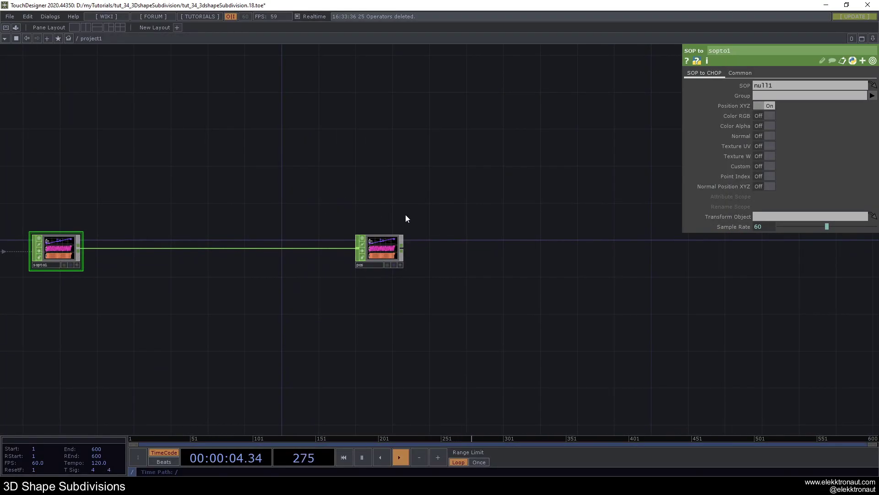
drag(406, 213, 317, 238)
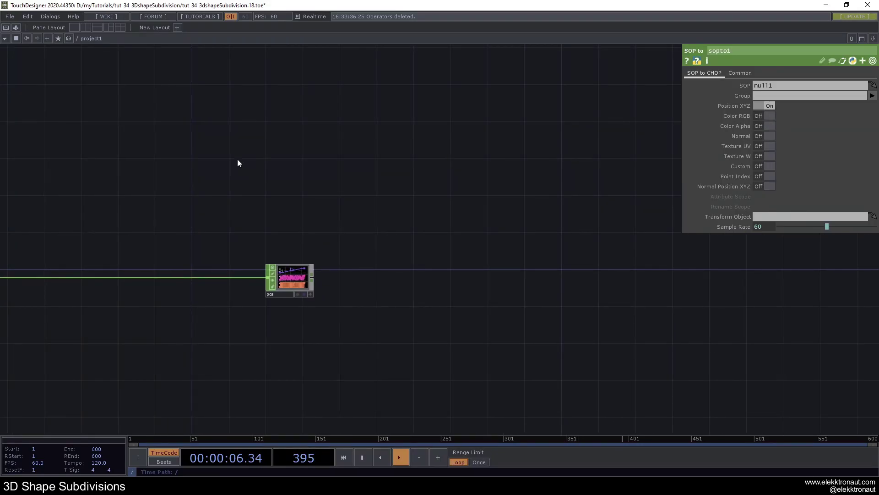
key(Tab)
click(175, 62)
text(b)
key(Escape)
click(286, 164)
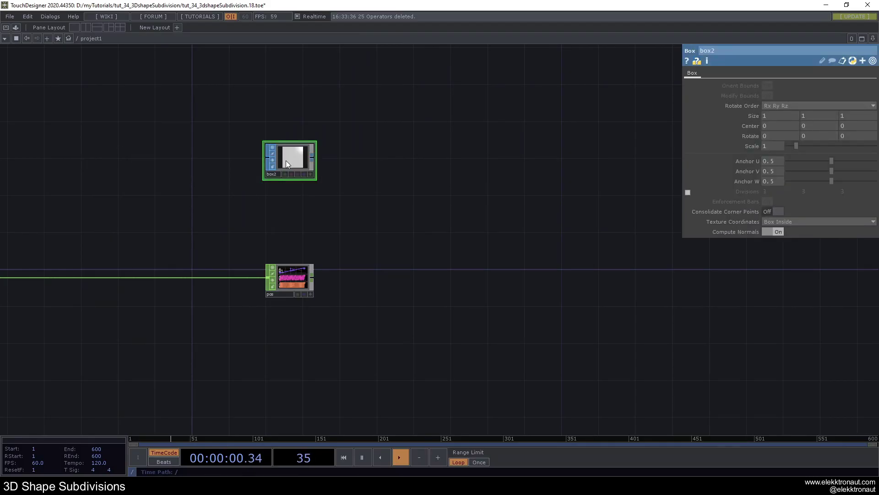
drag(285, 161, 289, 138)
Step: Connect a Transform SOP after the second box and set its uniform scale to .98
right_click(313, 140)
text(tr)
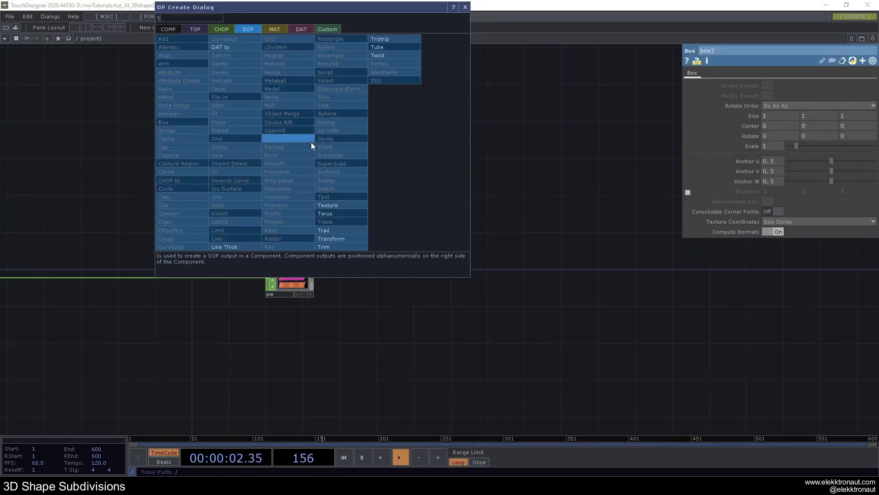
click(331, 238)
click(356, 145)
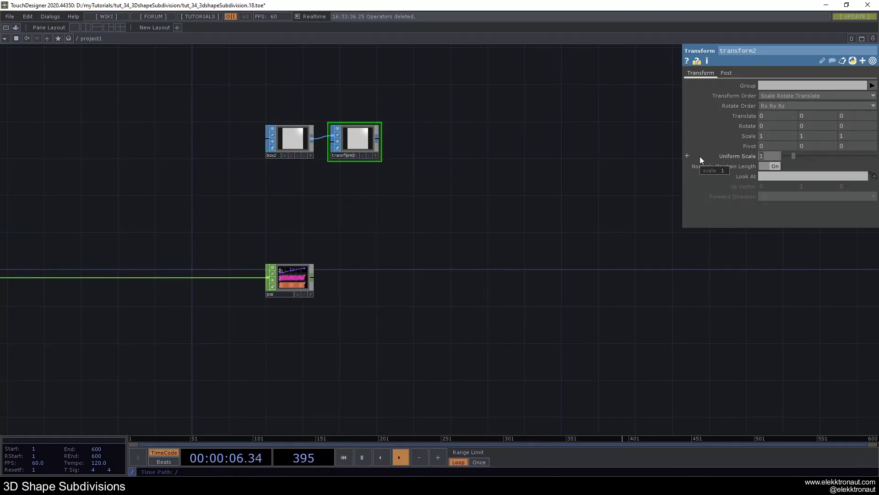
text(.98)
key(Return)
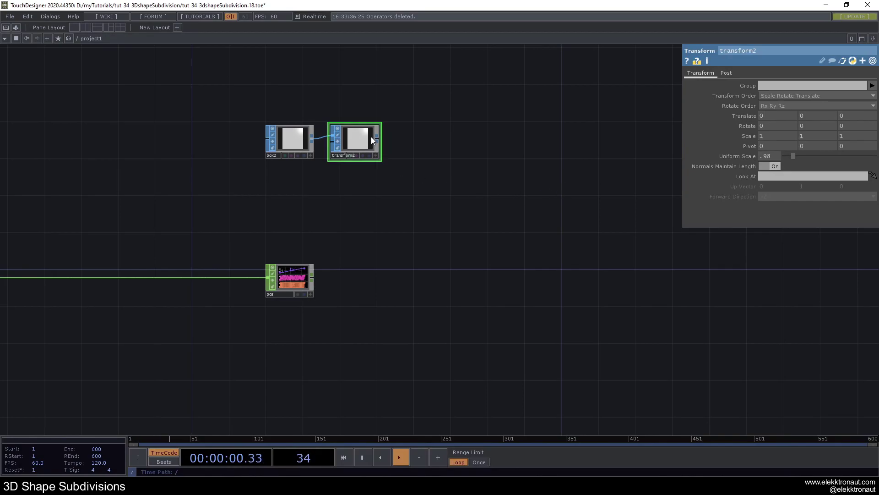
Step: Create a Geometry COMP from the second transform's output and place it level with the pos null
click(376, 136)
text(ge)
click(233, 28)
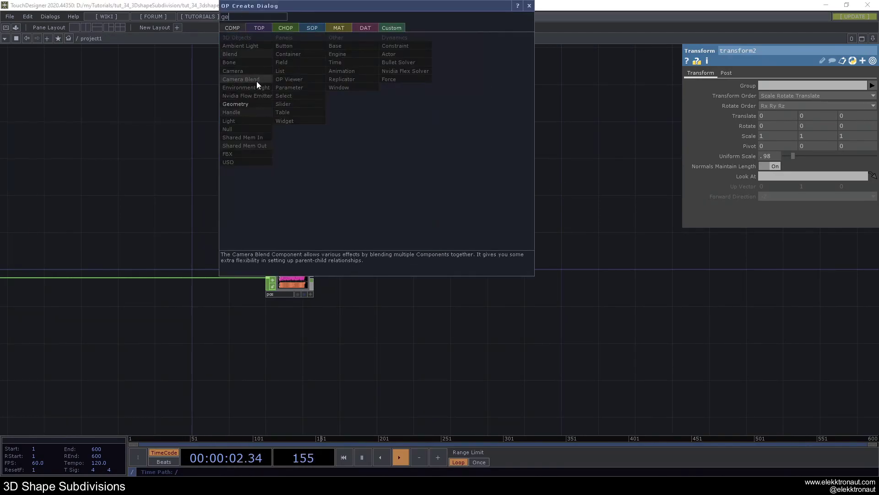
click(246, 104)
click(484, 272)
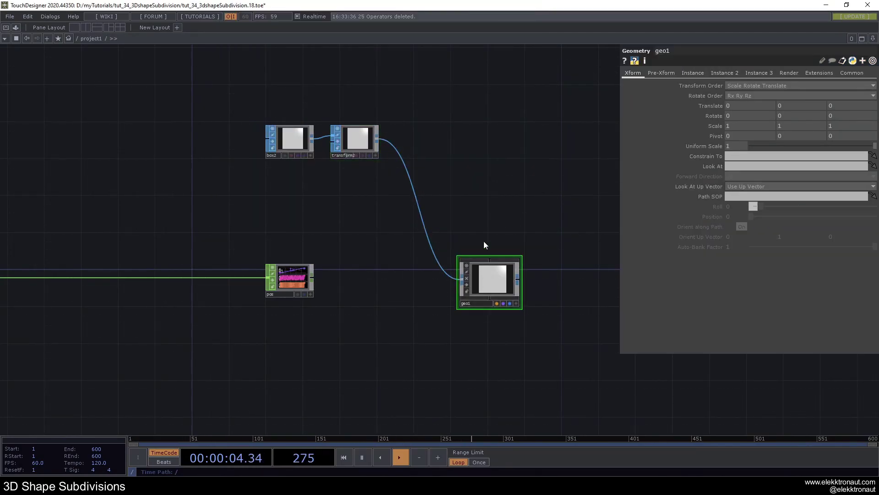
Step: Add a Camera COMP above the geometry and a Light COMP beside the camera
key(Tab)
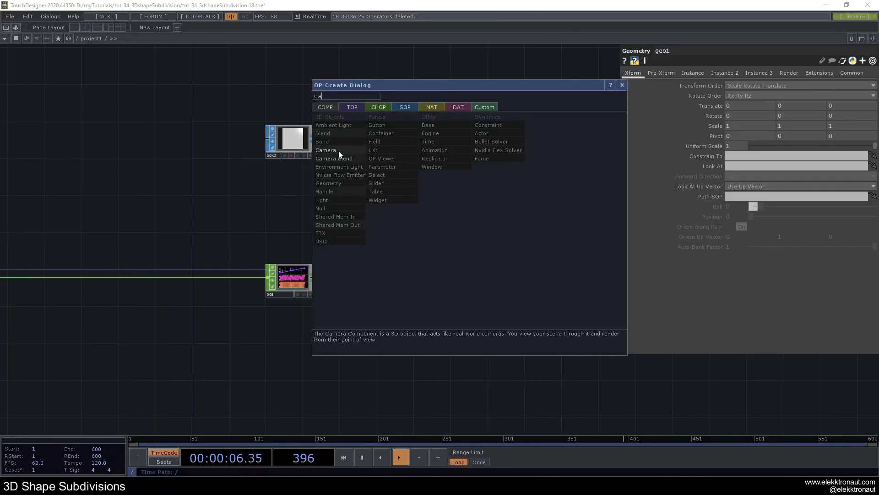
click(338, 149)
click(490, 217)
middle_drag(563, 229, 452, 207)
key(Tab)
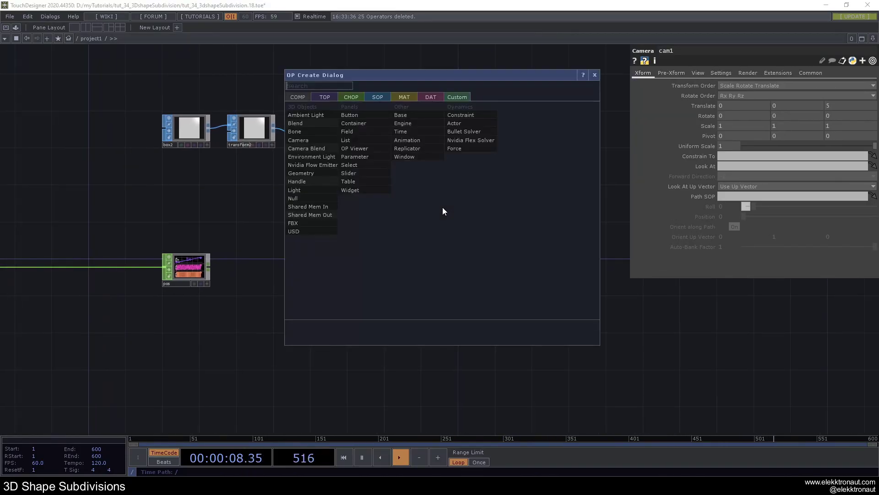
click(319, 195)
click(471, 206)
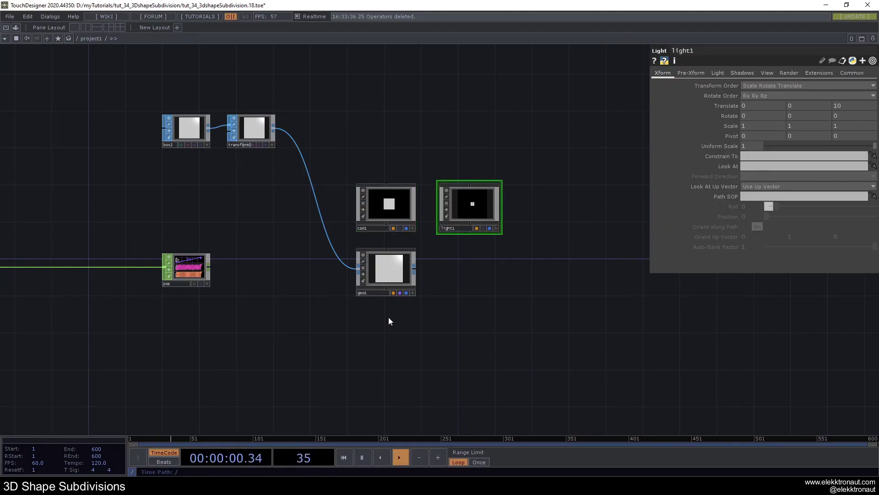
Step: Add a Render TOP beside the geometry, below the light
key(Tab)
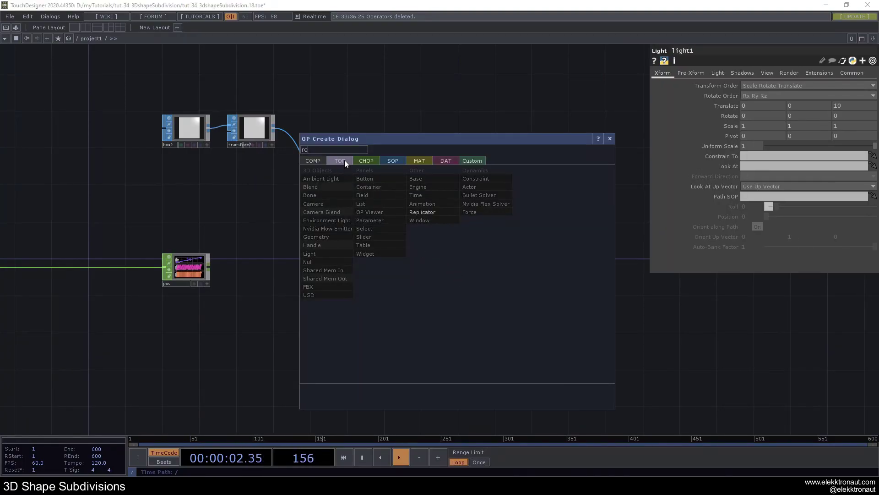
click(341, 160)
text(re)
click(471, 220)
click(476, 281)
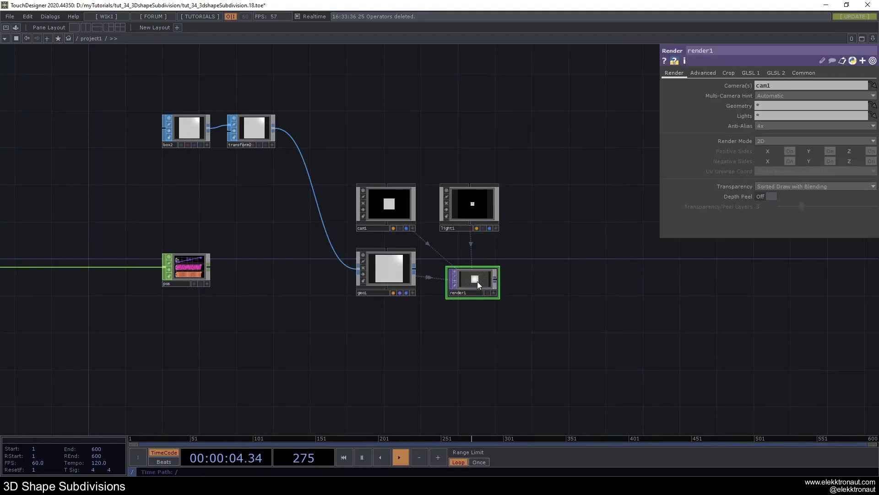
Step: Set the Render TOP's resolution to 1920 x 1080
click(804, 73)
click(872, 85)
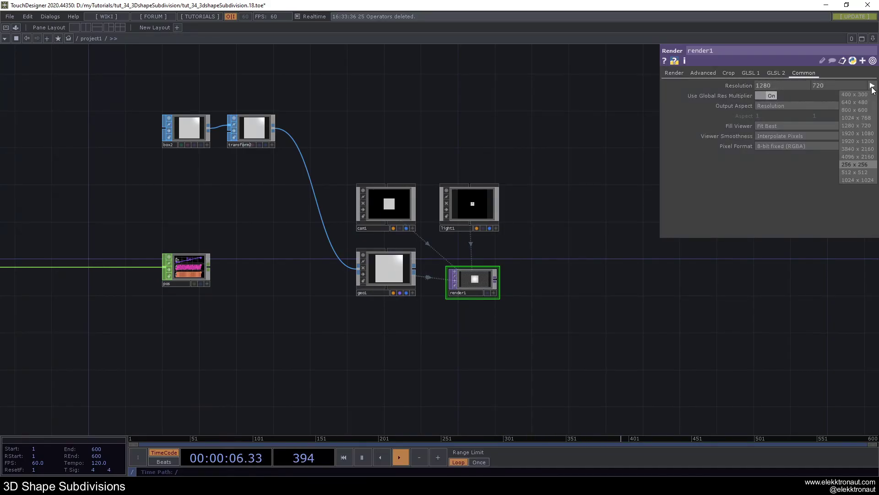
click(831, 137)
Step: Append a Null TOP to the Render TOP, leaving room between the two nodes
scroll(514, 277, up, 5)
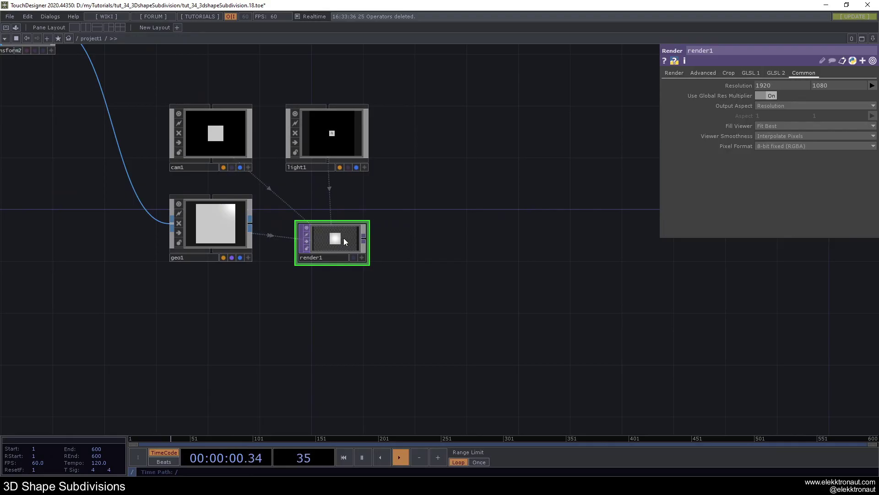
key(alt+n)
click(673, 243)
drag(659, 270, 564, 260)
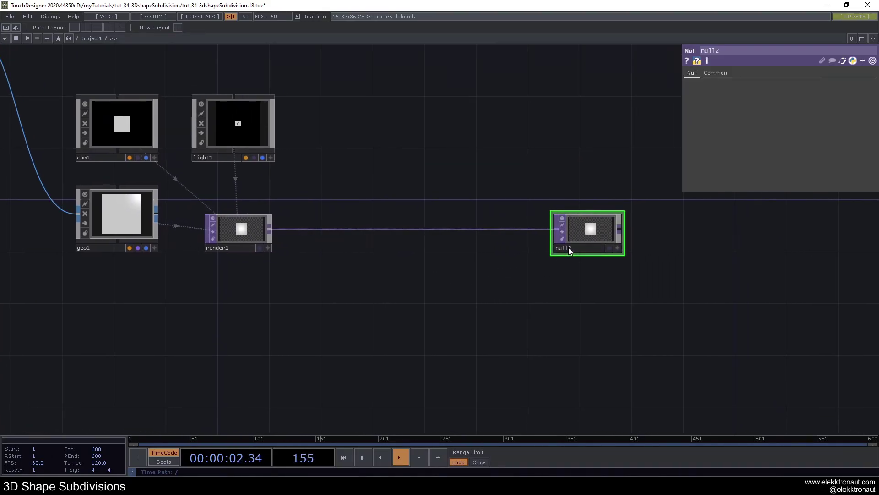
Step: Rename the Null TOP after the render as bg and display it as the network background
click(569, 249)
key(Return)
key(alt+n)
key(Delete)
click(603, 230)
click(569, 249)
text(bg)
key(Return)
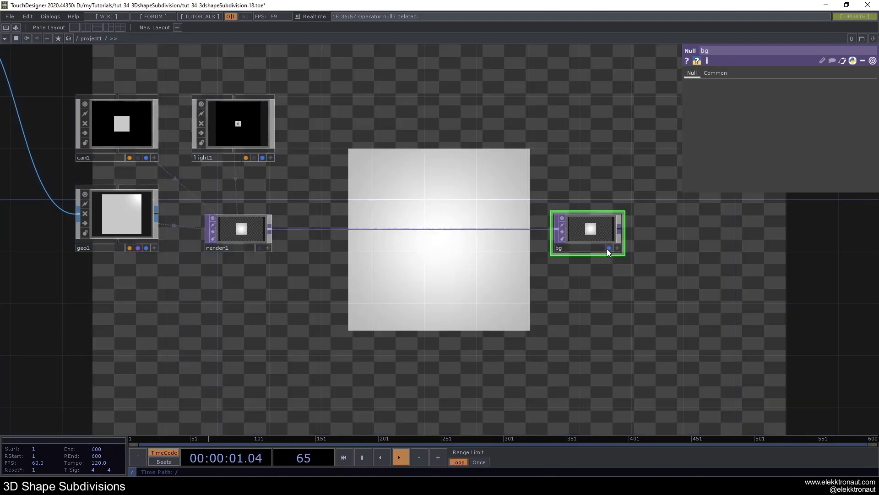
Step: Move bg farther away from the render and insert an RGB Key TOP on the wire between render1 and bg
drag(606, 249, 709, 249)
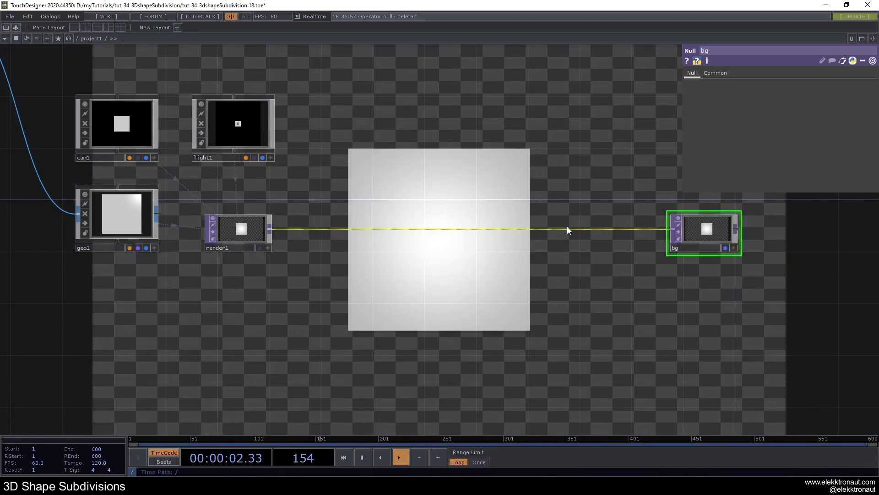
right_click(566, 228)
click(576, 215)
text(rg)
click(595, 207)
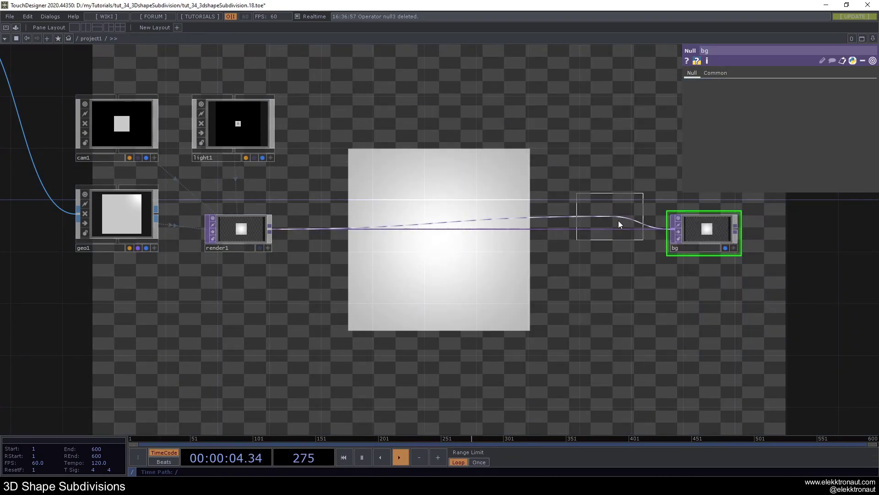
click(614, 227)
Step: Set the uniform scale of transform2, the Transform SOP feeding the geometry, to 0.098
drag(410, 292, 530, 294)
scroll(430, 302, down, 4)
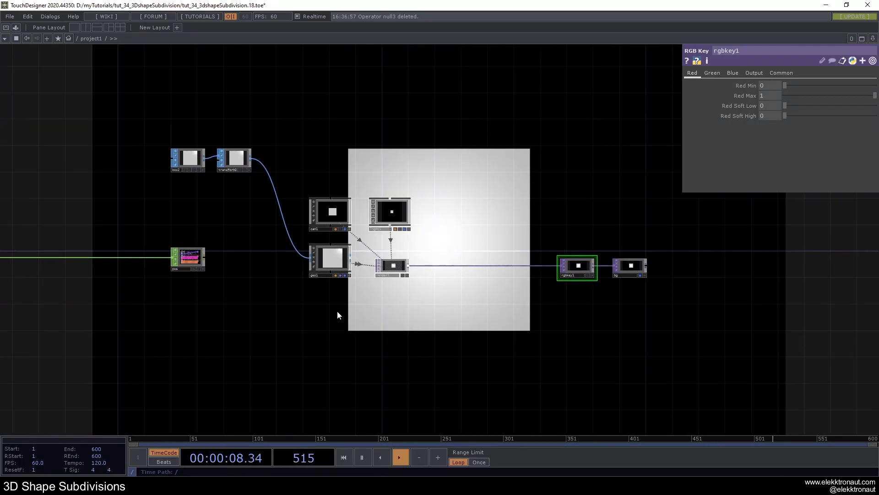
drag(316, 287, 485, 281)
scroll(499, 251, up, 4)
scroll(499, 252, down, 4)
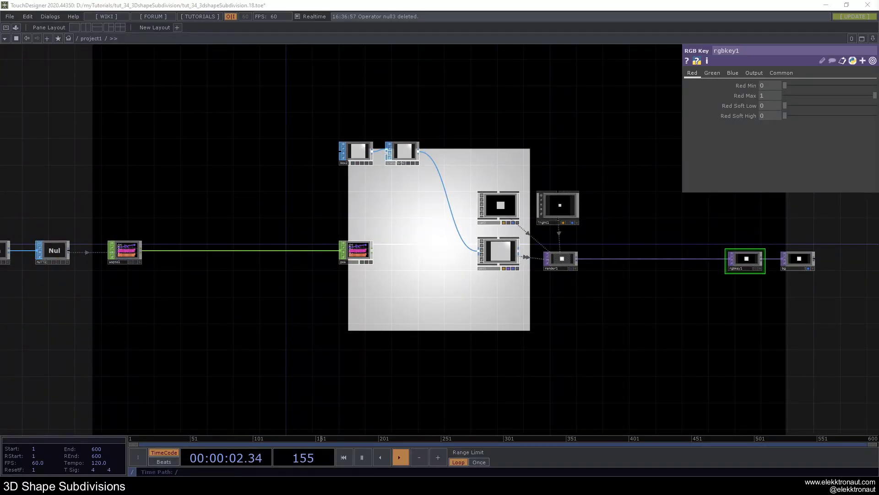
click(405, 148)
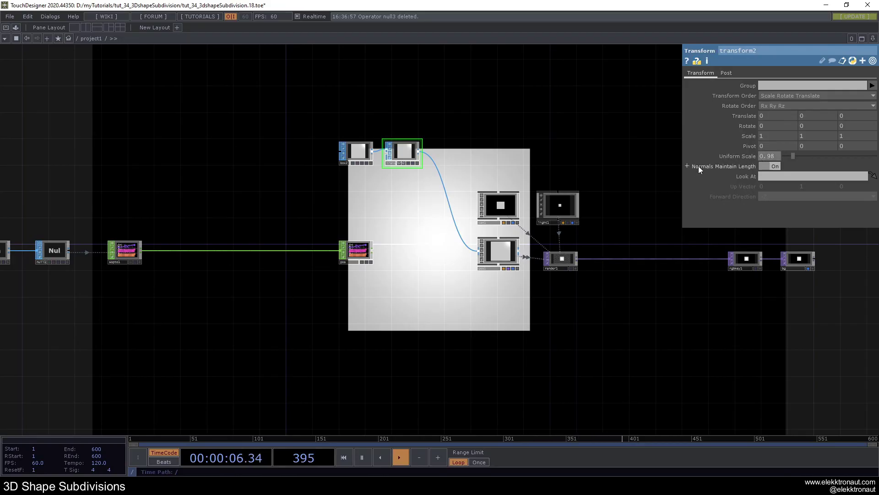
text(0)
key(Return)
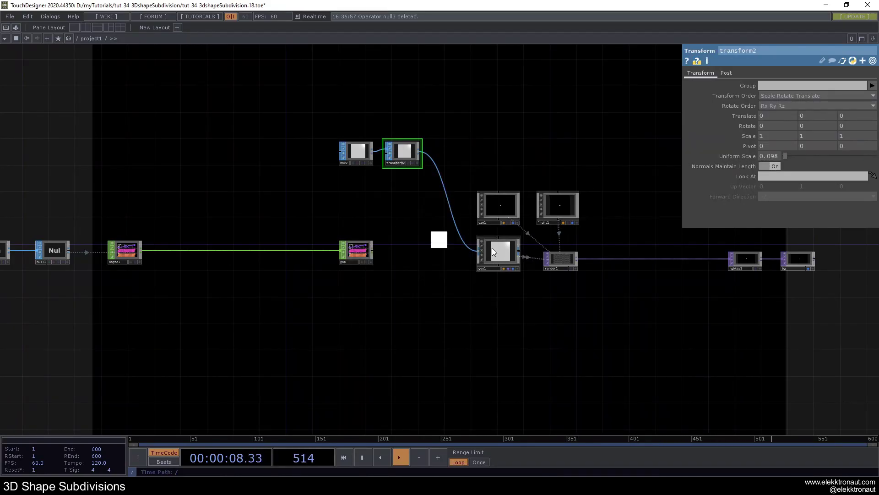
Step: Turn on instancing for the Geometry COMP
drag(457, 291, 475, 276)
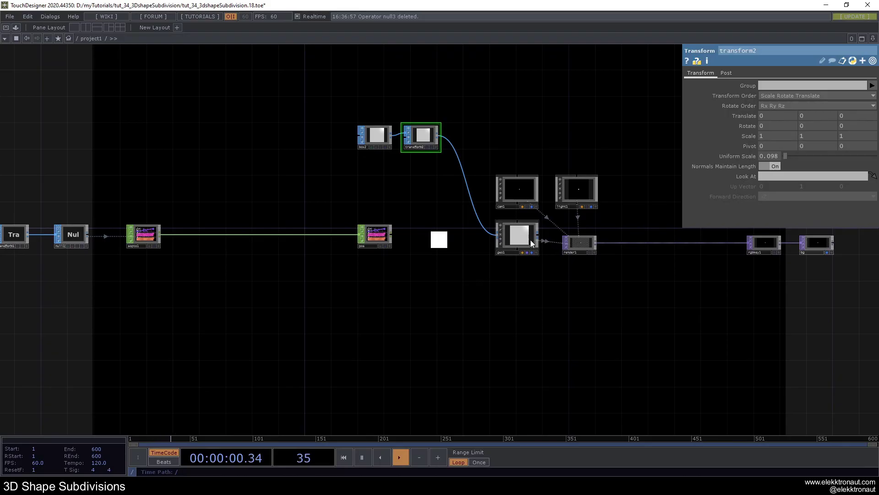
right_drag(507, 142, 531, 231)
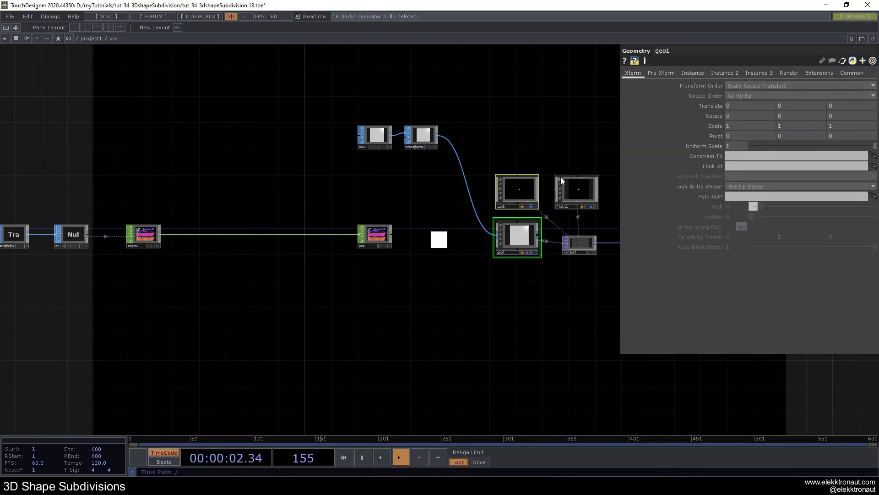
click(565, 182)
scroll(505, 226, up, 2)
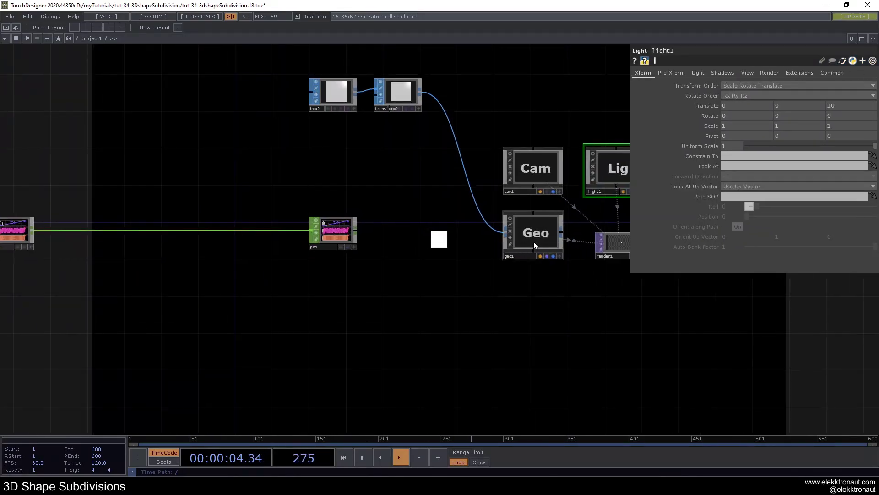
click(533, 241)
drag(524, 301, 468, 282)
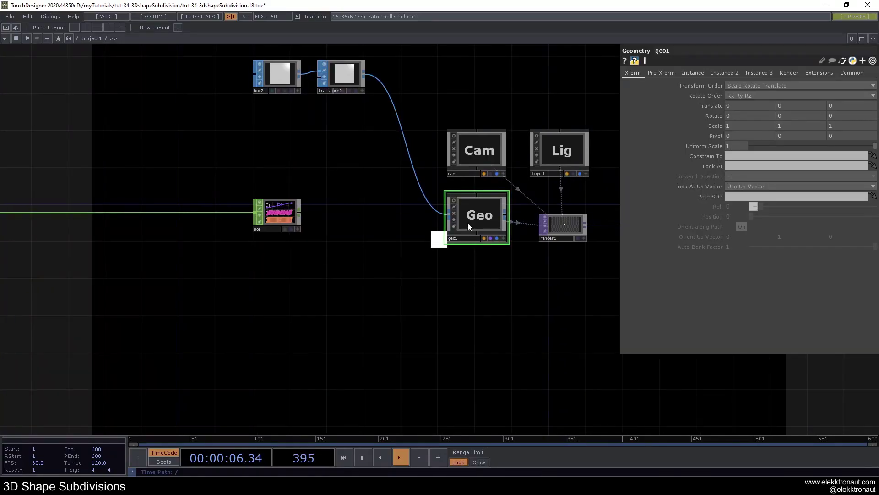
click(692, 73)
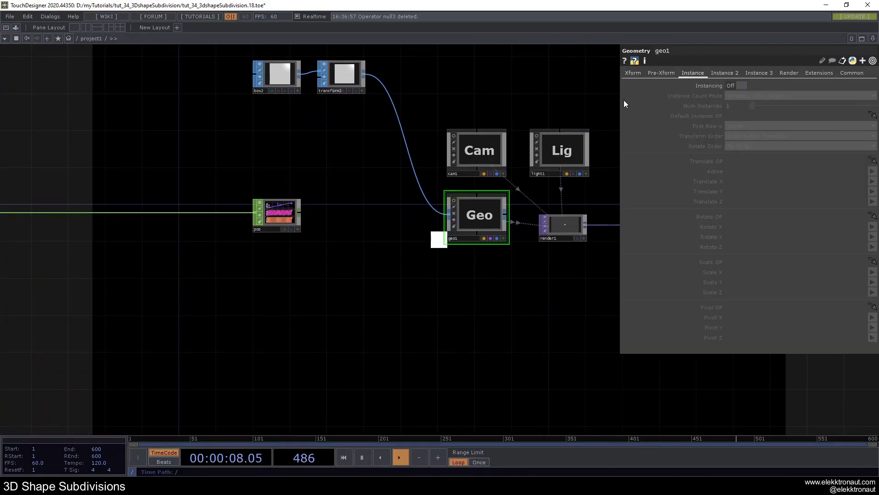
click(734, 86)
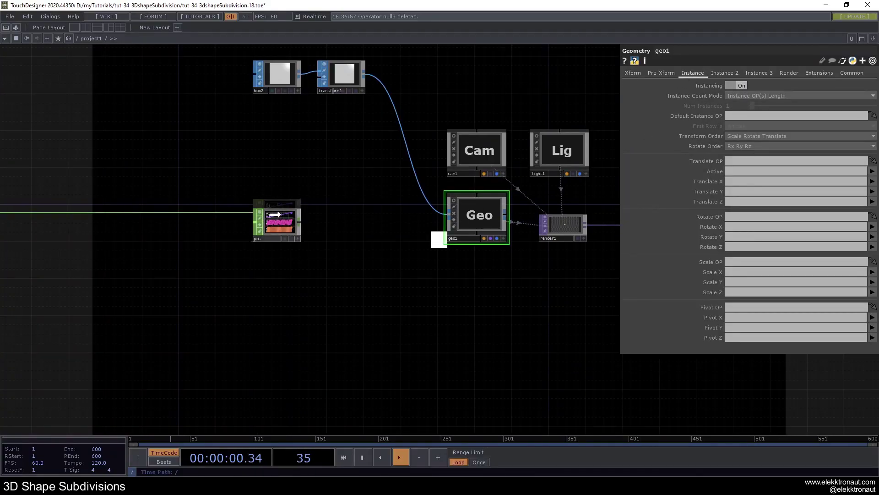
Step: Use the pos CHOP as the geometry's Translate OP, mapping Translate X, Y and Z to tx, ty and tz
drag(279, 204, 753, 161)
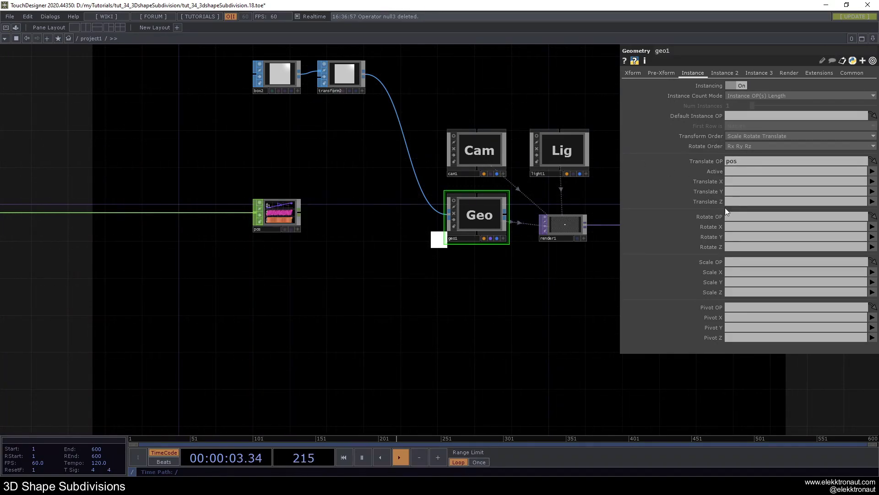
click(872, 182)
click(872, 189)
click(873, 191)
click(872, 208)
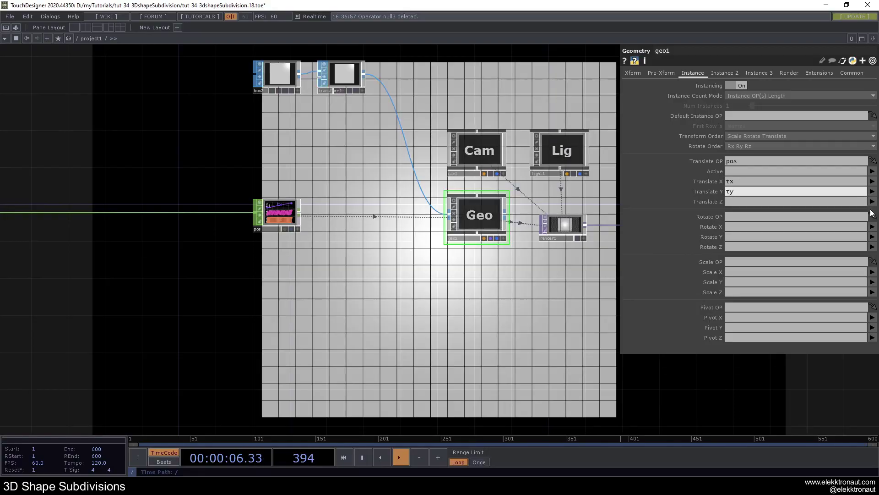
click(871, 202)
click(872, 224)
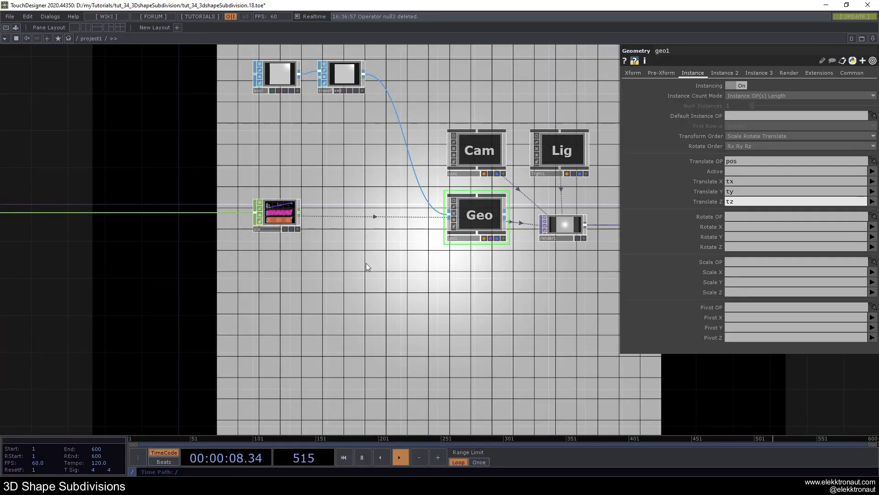
Step: Pull the camera back and orbit it in its viewer to frame the whole instanced cube at an angle from above
scroll(364, 263, down, 3)
scroll(455, 204, up, 3)
click(444, 220)
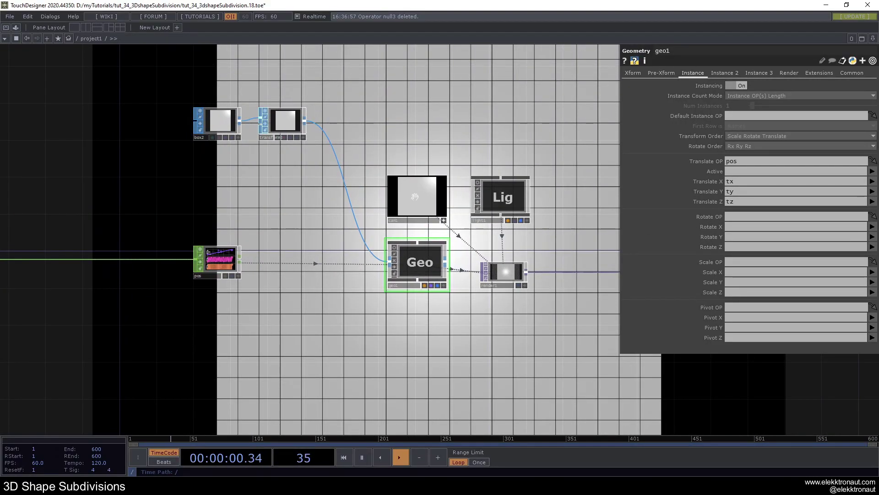
scroll(414, 196, down, 3)
scroll(414, 196, up, 1)
scroll(414, 196, down, 2)
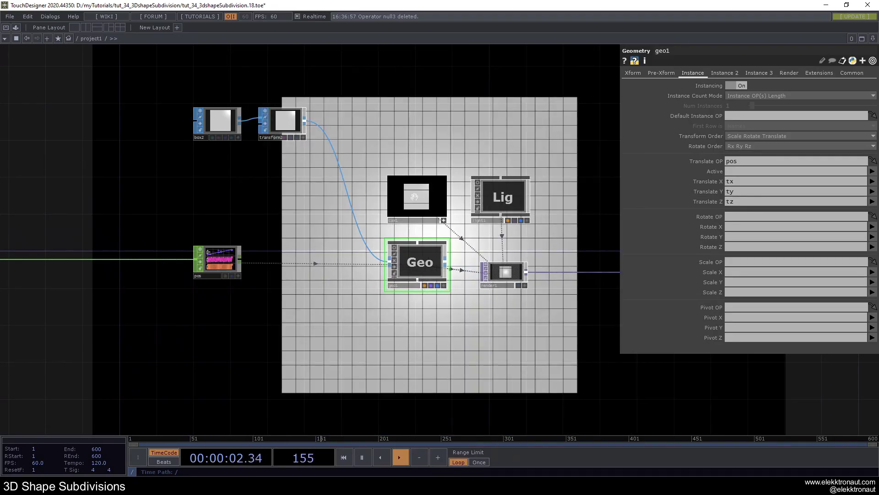
drag(414, 196, 416, 198)
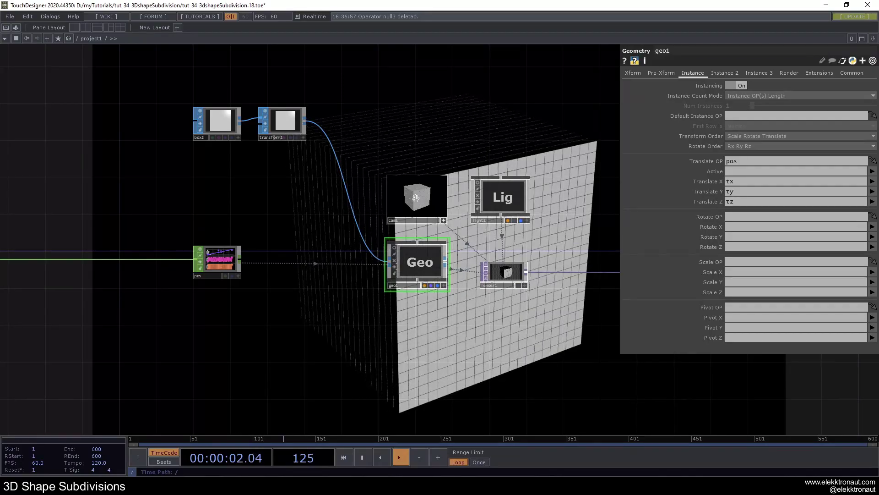
click(442, 221)
Step: Try a uniform scale of 0.1 on transform2 and undo the change
drag(400, 270, 339, 67)
drag(395, 243, 366, 296)
drag(397, 183, 438, 335)
drag(298, 298, 348, 270)
click(326, 91)
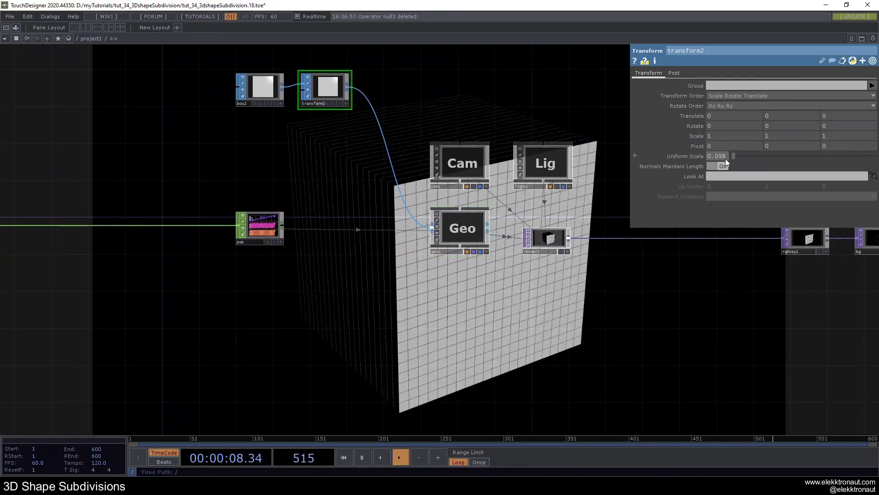
text(1)
key(Return)
drag(652, 286, 643, 225)
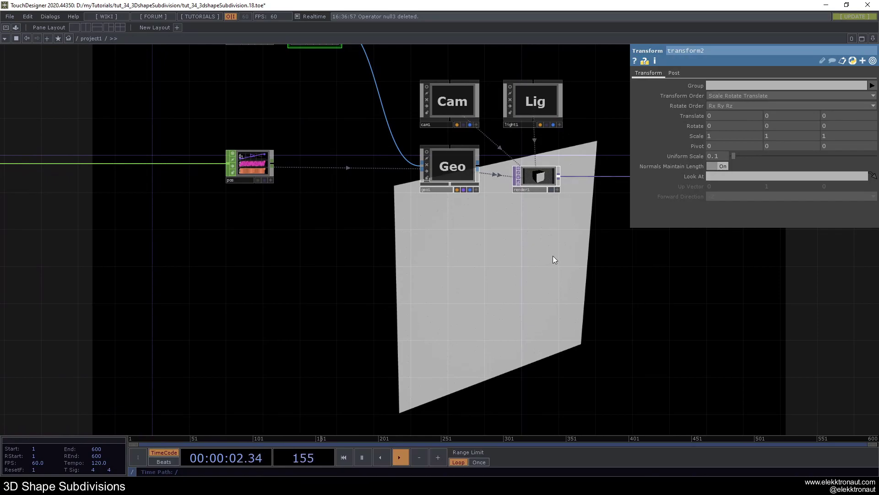
key(ctrl+z)
Step: Reposition the light through its viewer so the cube's faces are lit with different shading
drag(341, 270, 343, 296)
drag(562, 195, 500, 273)
click(496, 227)
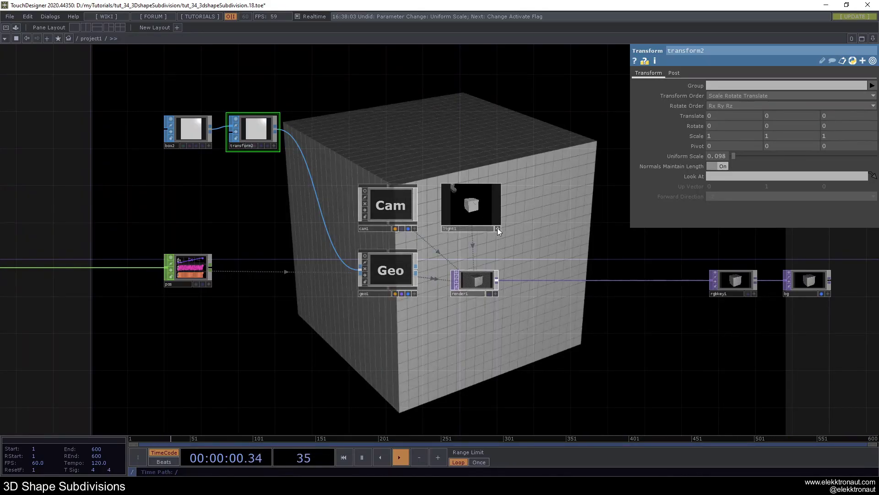
click(497, 227)
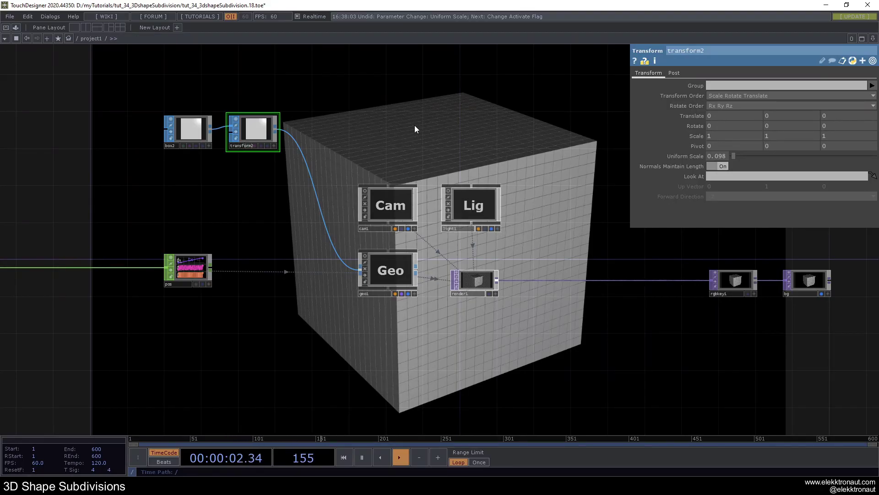
Step: Animate the Geometry COMP's Y rotation with the expression absTime.frame*.5
drag(435, 198, 471, 193)
drag(375, 212, 481, 196)
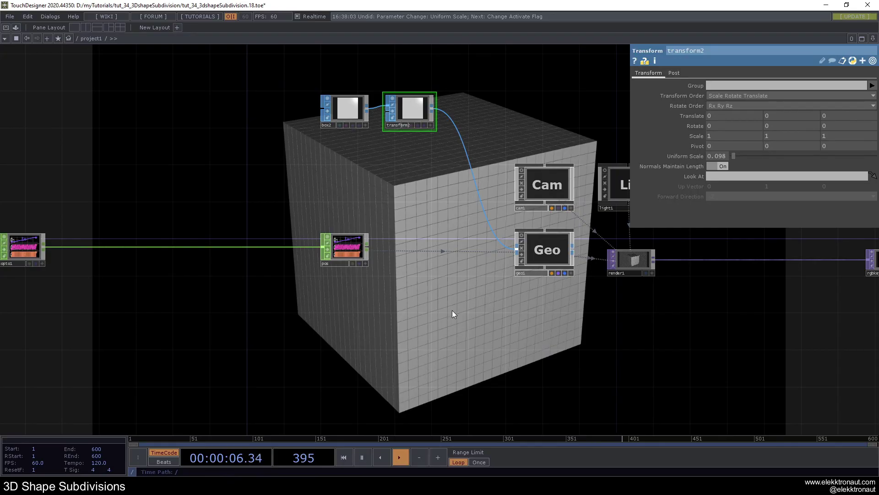
click(550, 263)
drag(523, 331, 391, 259)
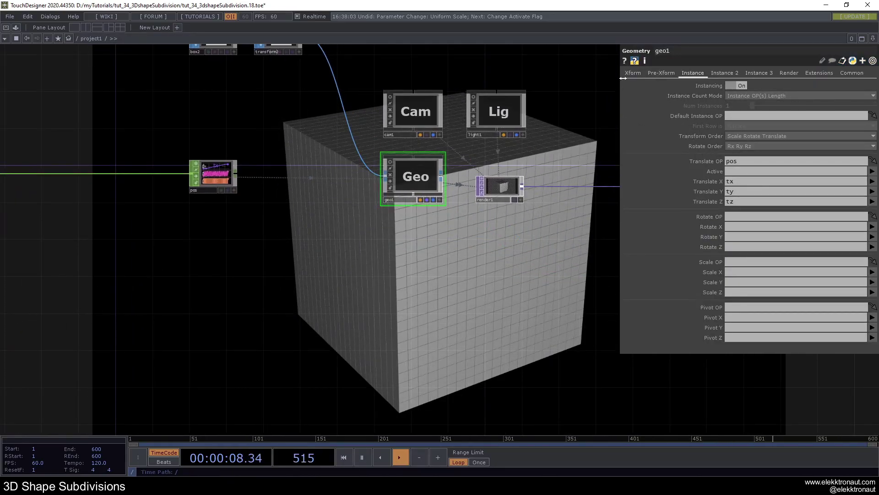
click(628, 75)
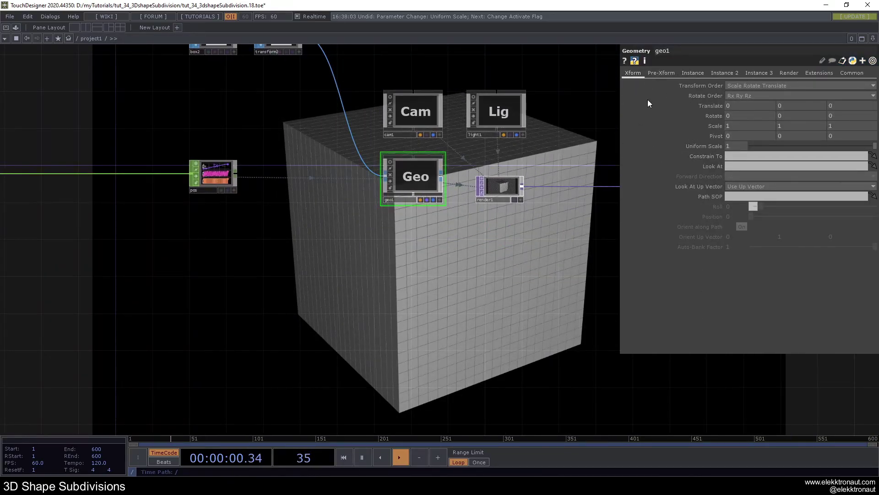
click(799, 115)
text(absTime.s)
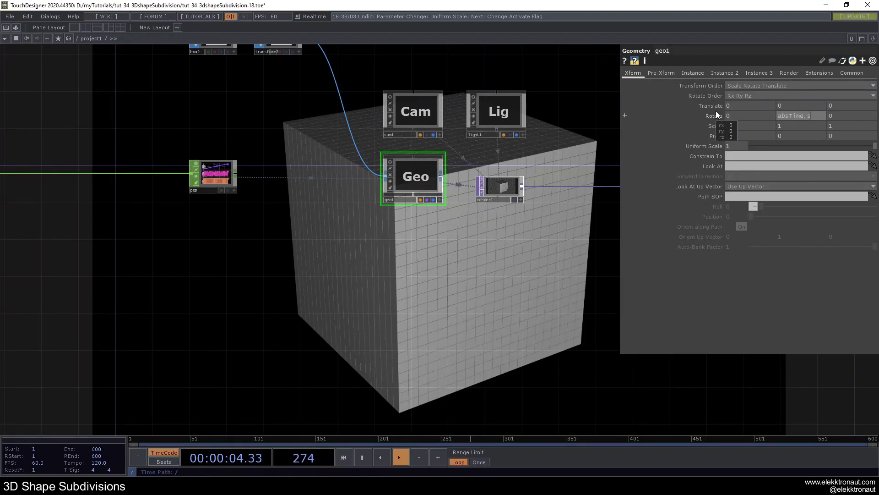
text(e.frame*.5)
key(Return)
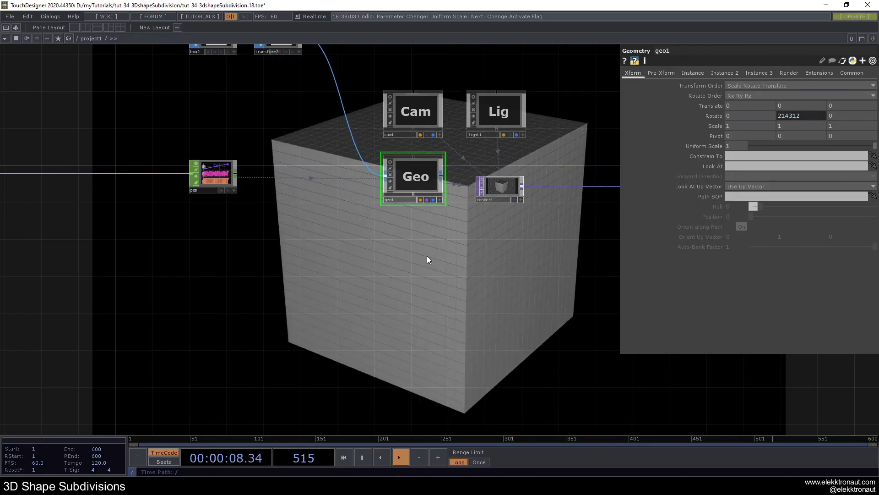
Step: Switch the Geometry COMP's Y rotation back to constant mode
drag(513, 237, 560, 206)
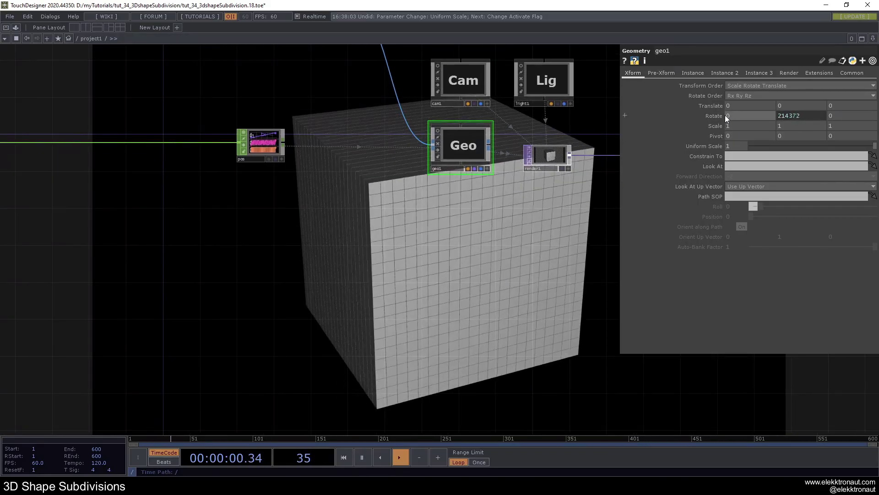
click(710, 116)
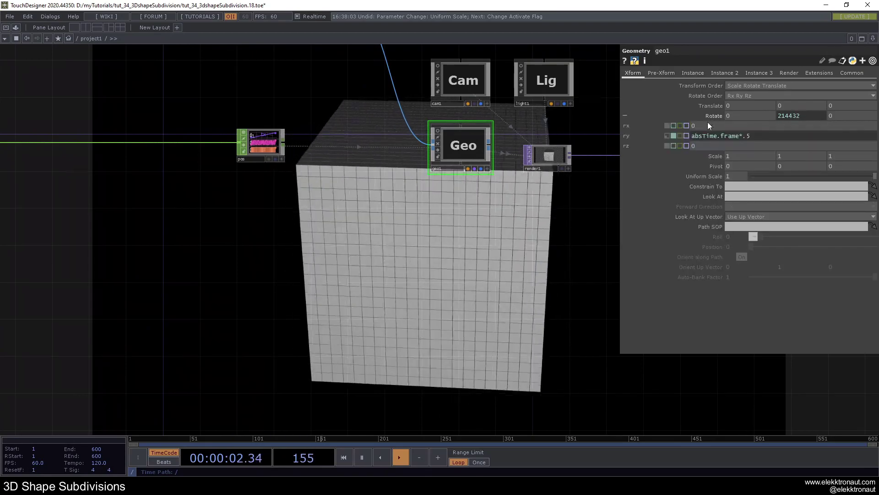
click(665, 137)
click(719, 116)
Step: Widen the gap between null1, at the end of the source box chain, and the SOP to CHOP
drag(153, 248, 382, 277)
drag(369, 244, 367, 261)
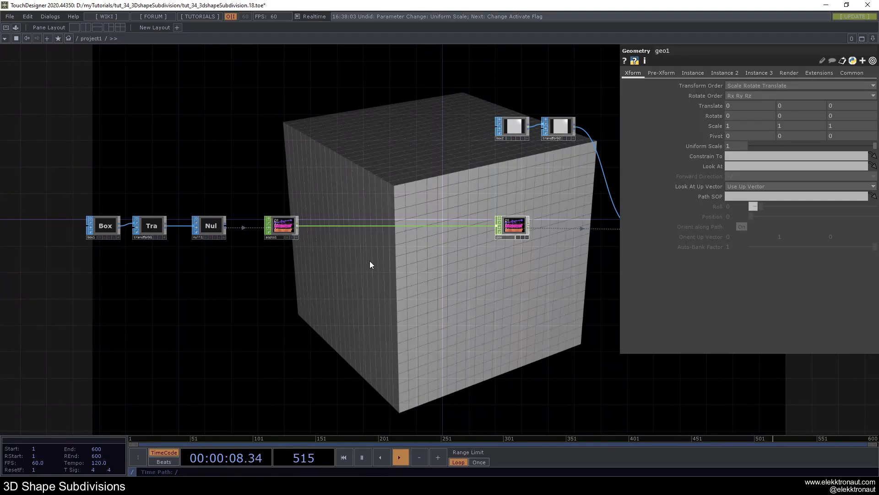
scroll(279, 253, up, 2)
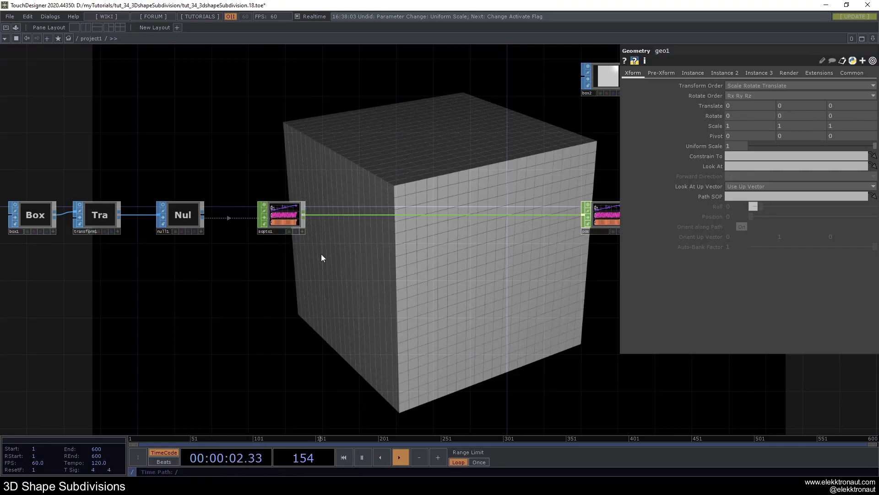
drag(327, 259, 414, 277)
right_drag(153, 195, 279, 269)
drag(253, 217, 187, 218)
drag(354, 218, 317, 218)
click(374, 254)
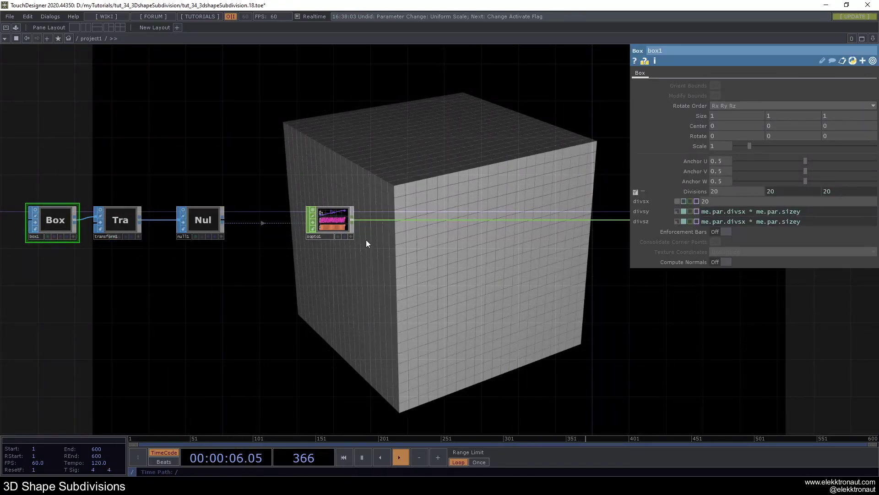
Step: Add a CHOP to TOP referencing sopto1 and place it directly above that node
middle_click(354, 218)
click(233, 109)
click(224, 119)
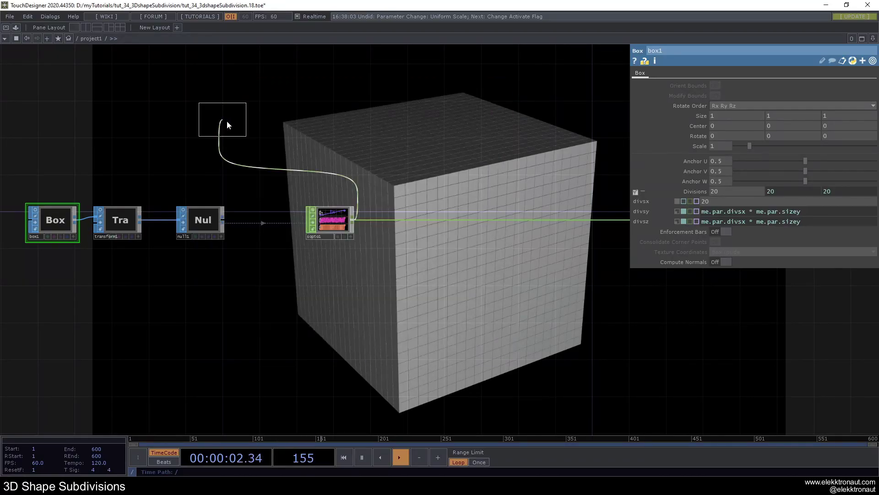
click(329, 174)
scroll(329, 174, up, 4)
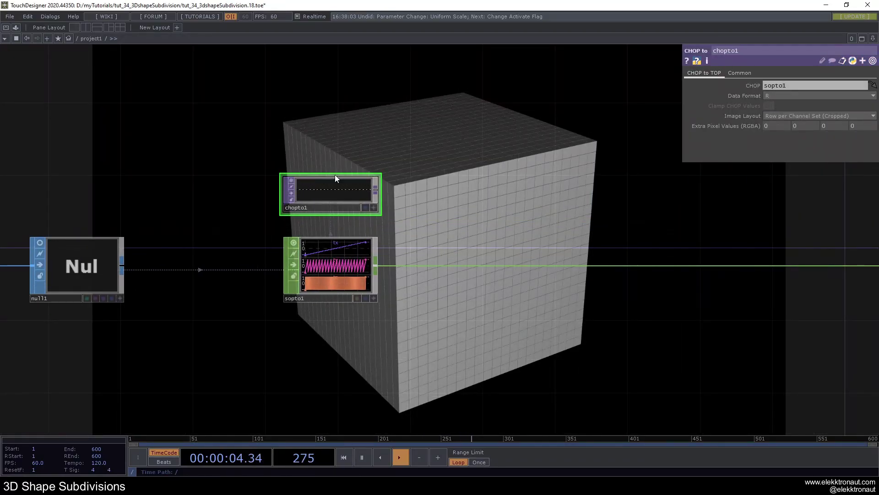
Step: Set the CHOP to TOP's data format to Legacy and add a Noise TOP beside it
click(784, 96)
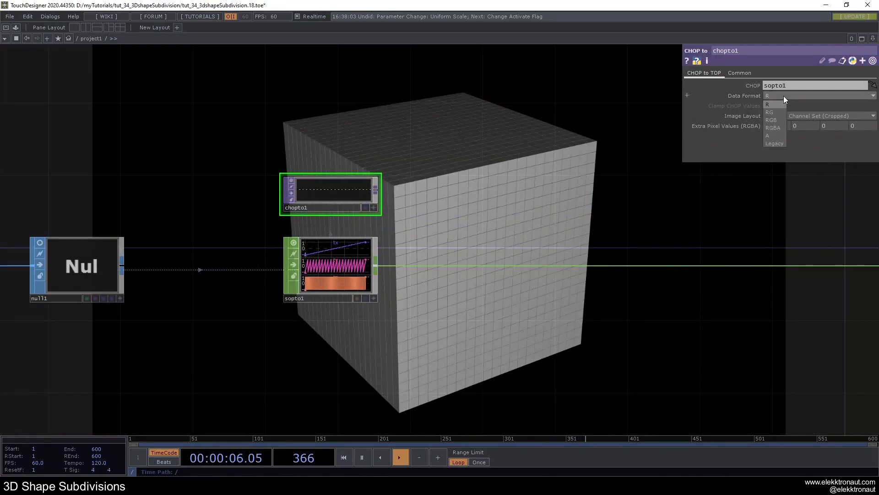
click(779, 142)
middle_drag(397, 194, 274, 181)
key(Tab)
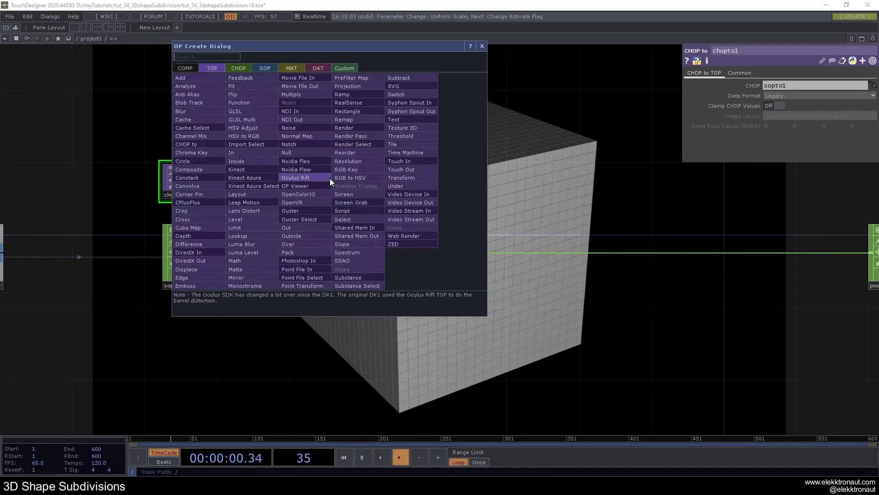
text(n)
click(294, 129)
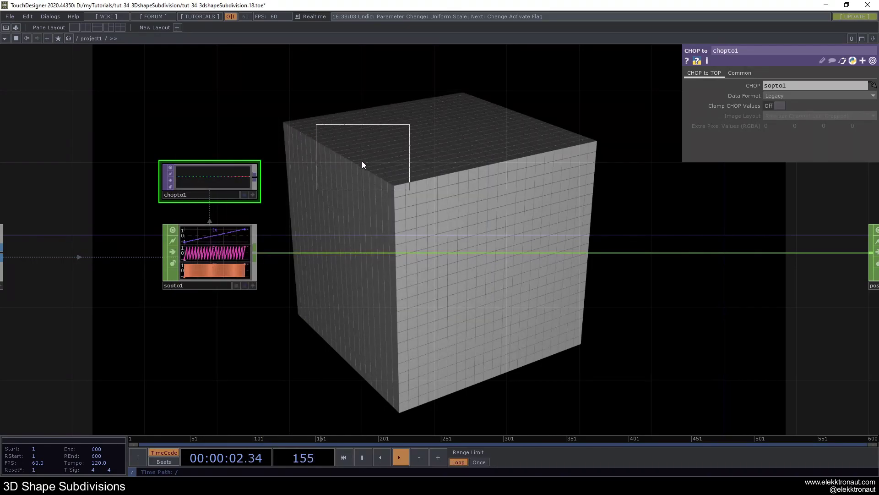
click(426, 174)
Step: Set the vertical resolution of noise1 to 1 pixel
click(774, 73)
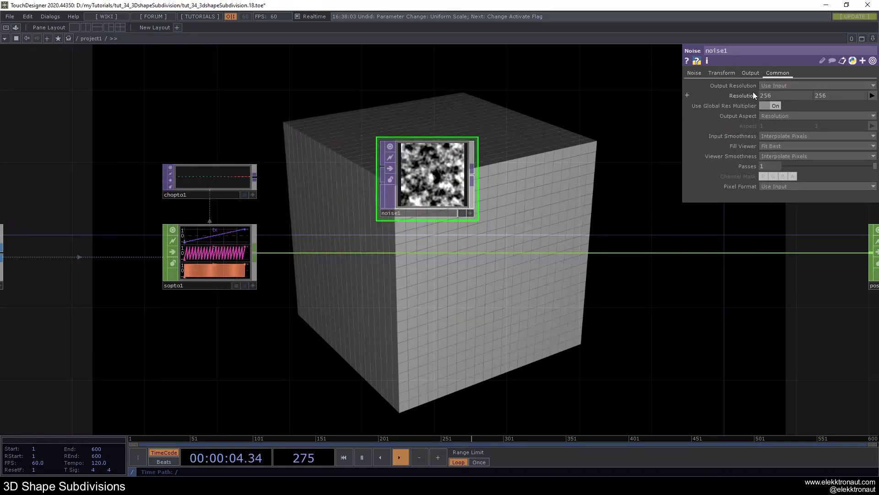
click(830, 95)
text(1)
key(Return)
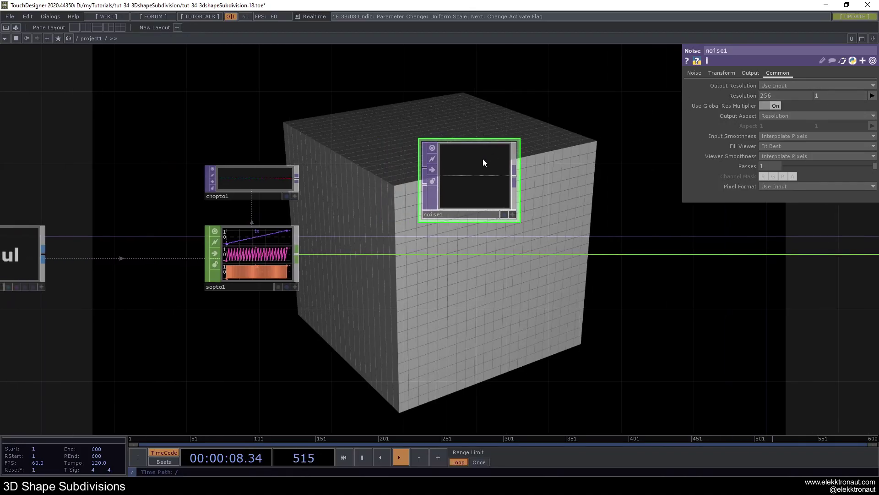
click(732, 96)
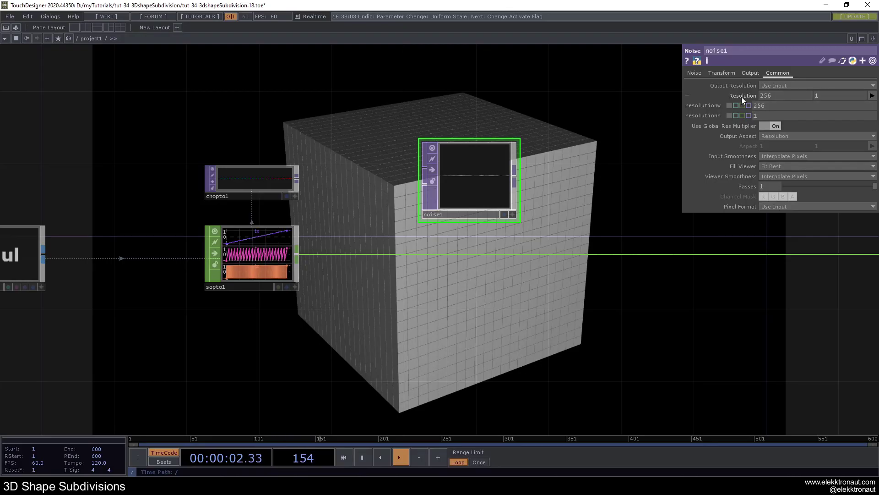
click(740, 97)
Step: Inspect the size information of chopto1 and sopto1, and drive noise1's horizontal resolution with the expression op('chopto1').width
click(279, 177)
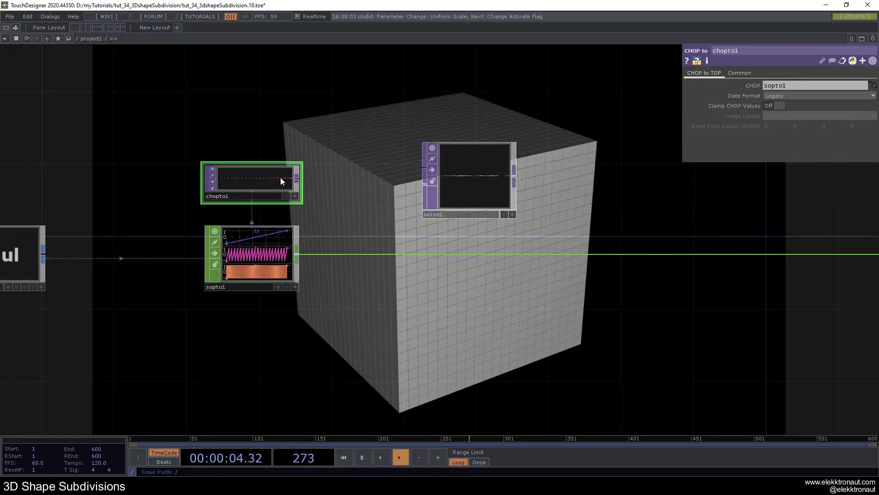
middle_click(279, 178)
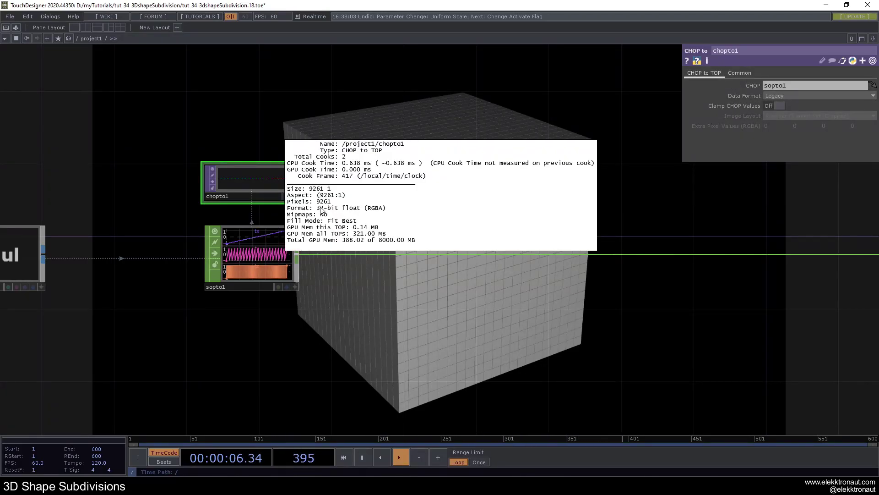
middle_click(271, 263)
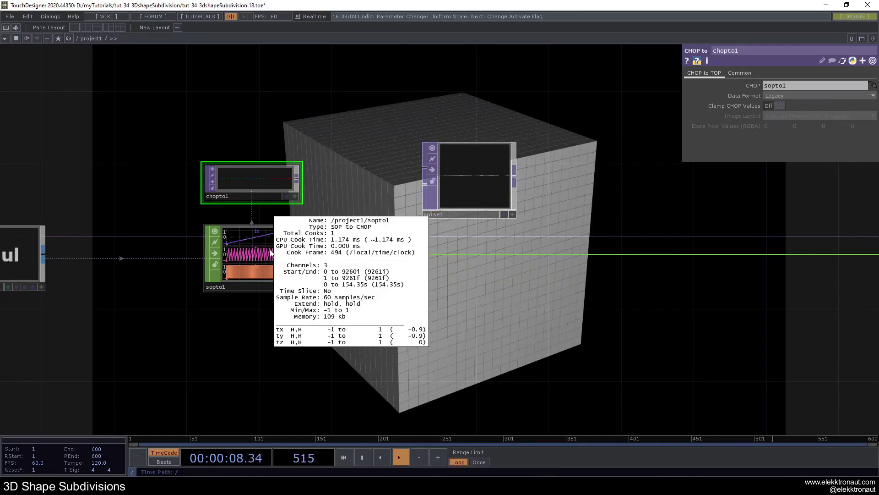
middle_click(263, 229)
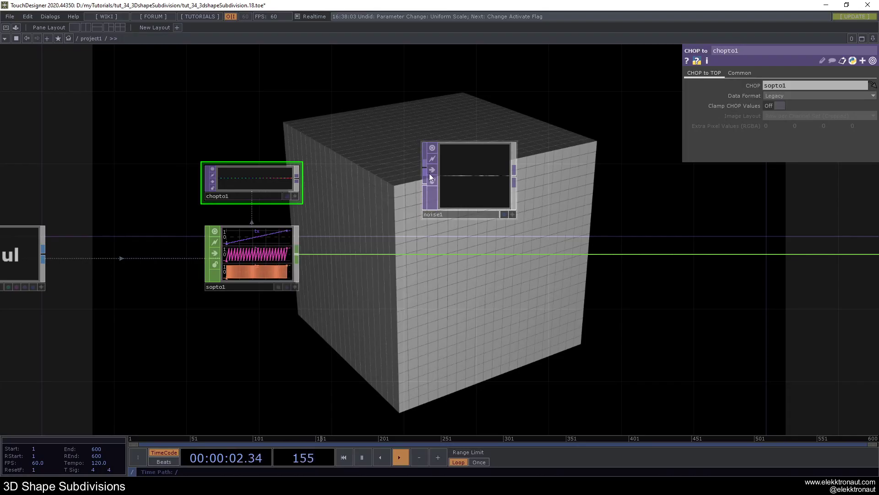
click(476, 175)
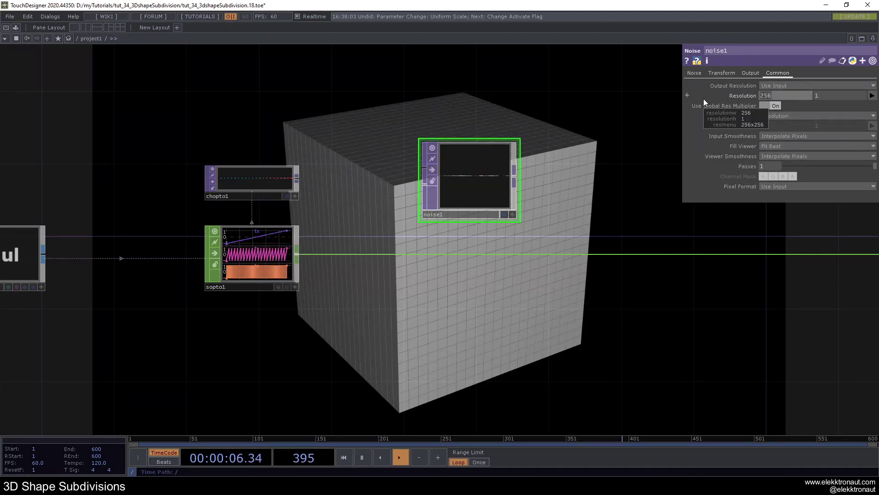
text(op('chopto1').wdih)
key(BackSpace)
key(BackSpace)
key(BackSpace)
text(idth)
key(Return)
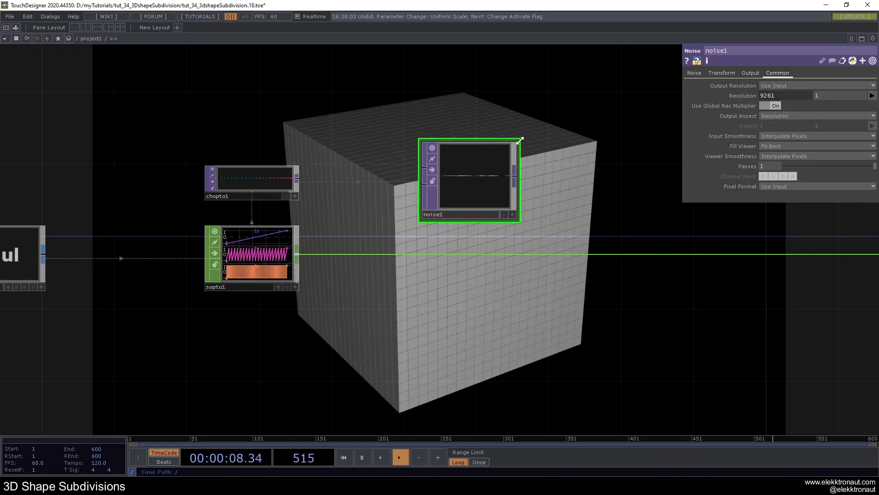
Step: Shrink the noise1 node to chopto1's height and wire chopto1's output into noise1's input
drag(513, 143, 389, 178)
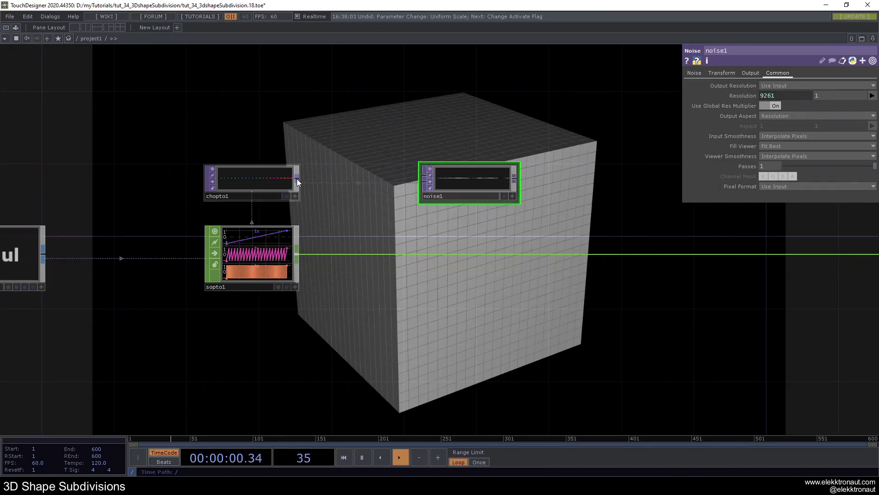
click(413, 182)
scroll(458, 186, up, 5)
scroll(413, 223, down, 5)
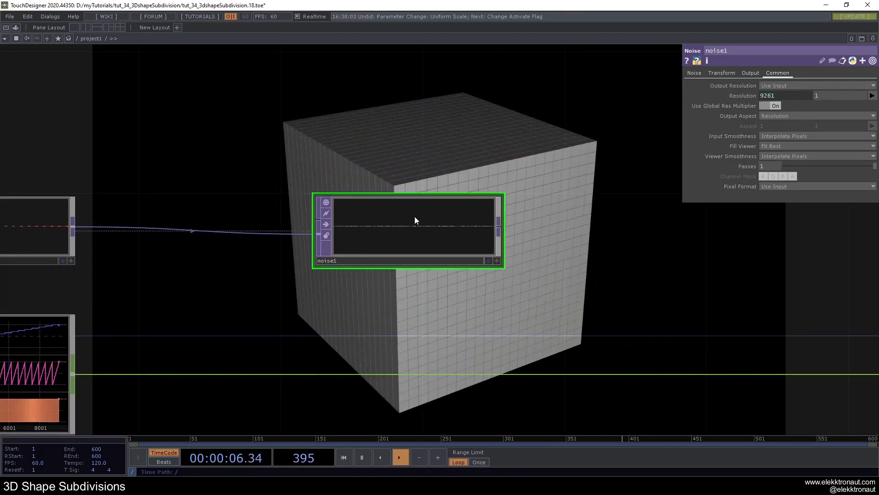
scroll(408, 228, down, 2)
Step: Check noise1's texture information, change its pixel format, and return to its noise settings
middle_click(398, 230)
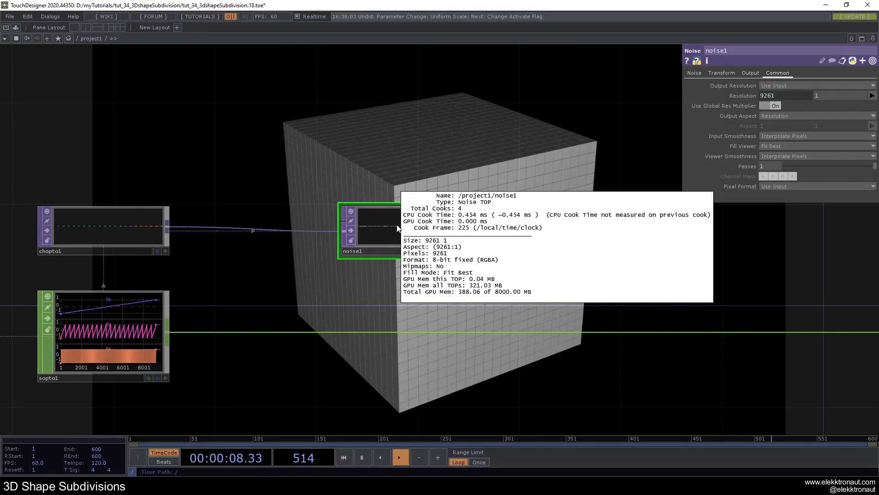
key(h)
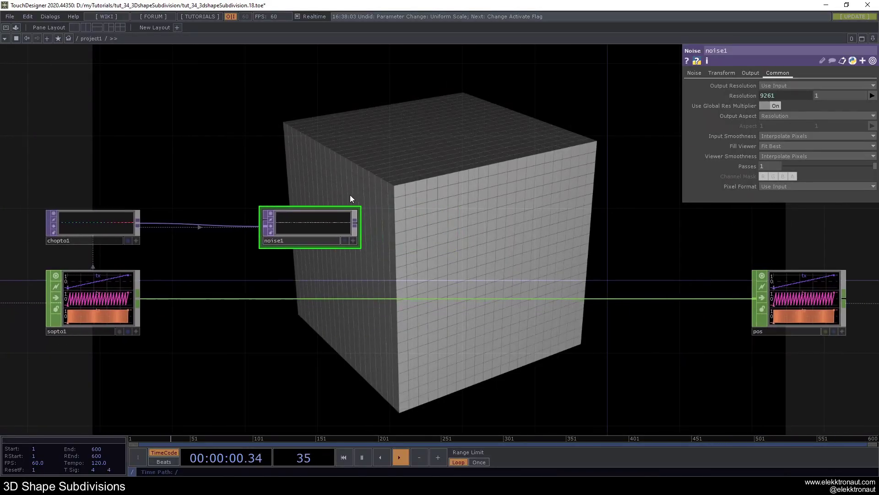
click(785, 186)
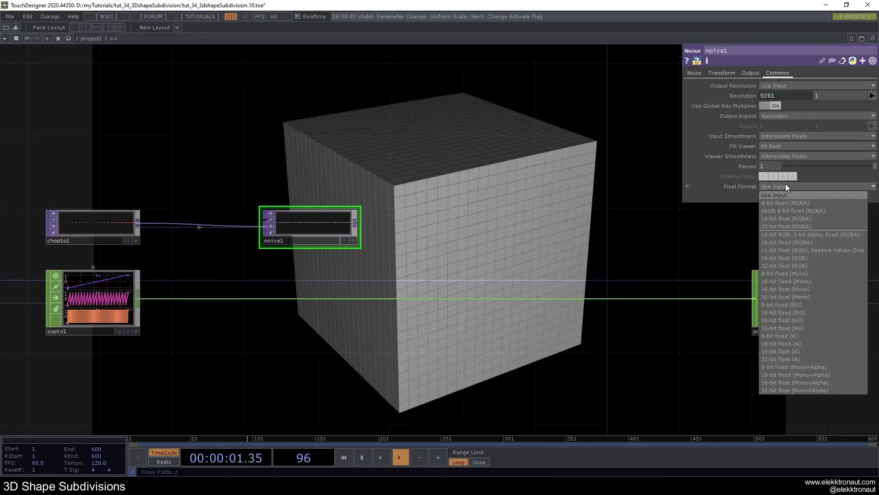
click(780, 233)
click(696, 74)
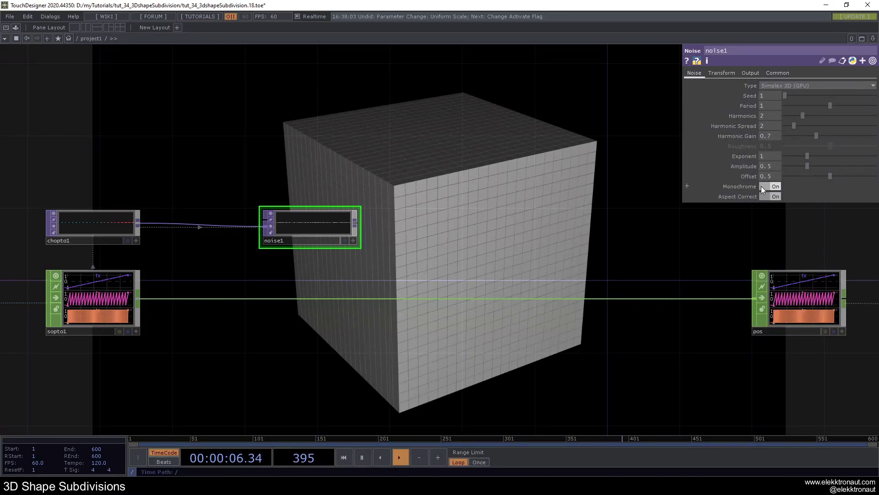
Step: Append a Null TOP to noise1, place it directly above pos and name it scale
drag(511, 207, 373, 204)
scroll(438, 181, down, 3)
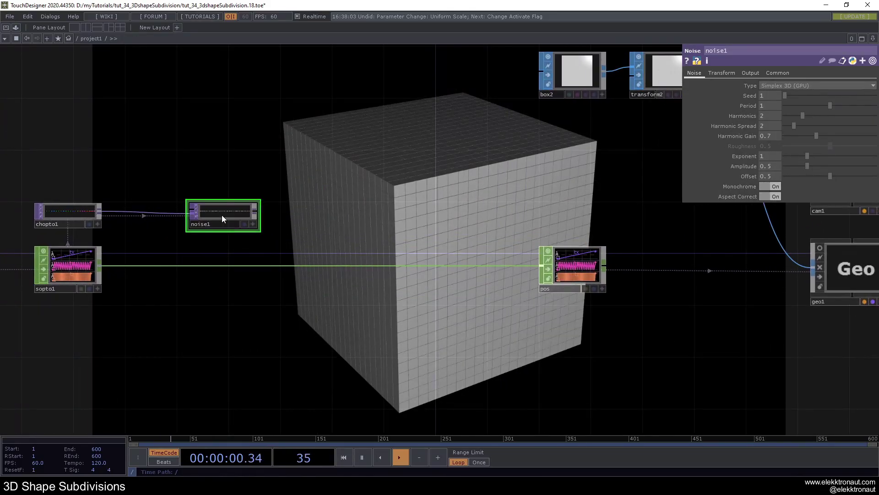
key(alt+n)
click(575, 201)
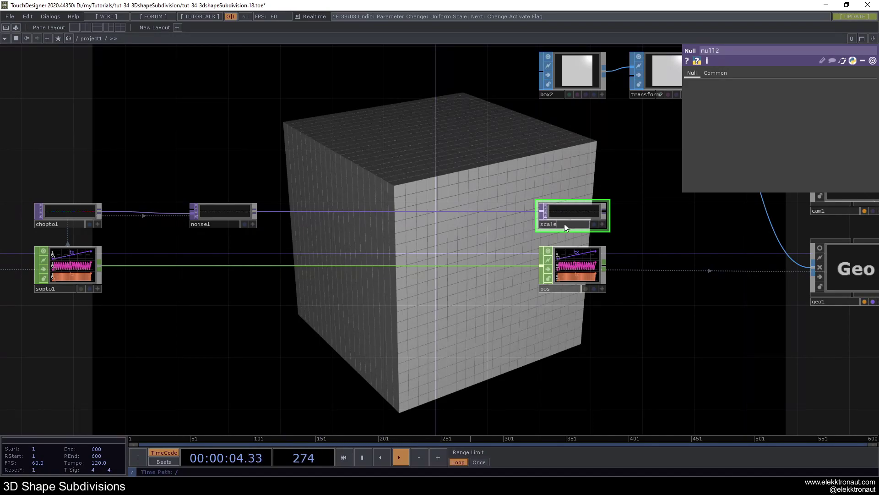
key(Return)
Step: Assign the scale null as the Scale OP in geo1's instancing settings
drag(432, 141, 237, 112)
click(634, 257)
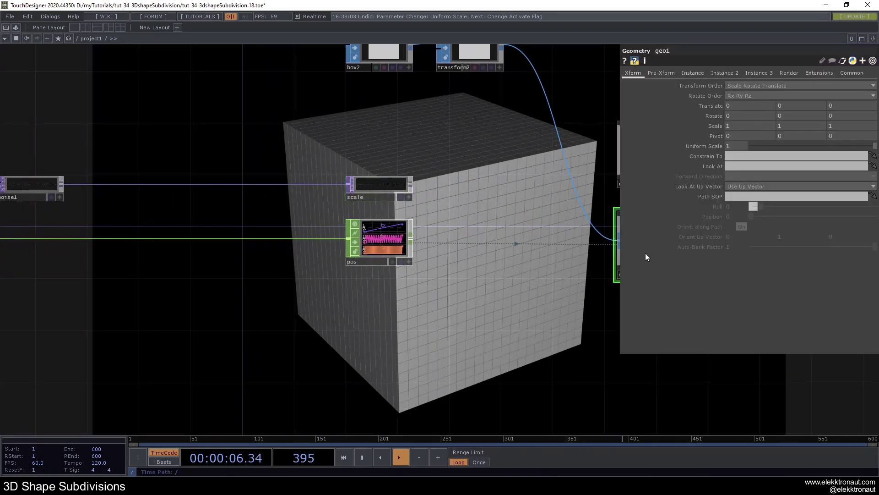
click(688, 72)
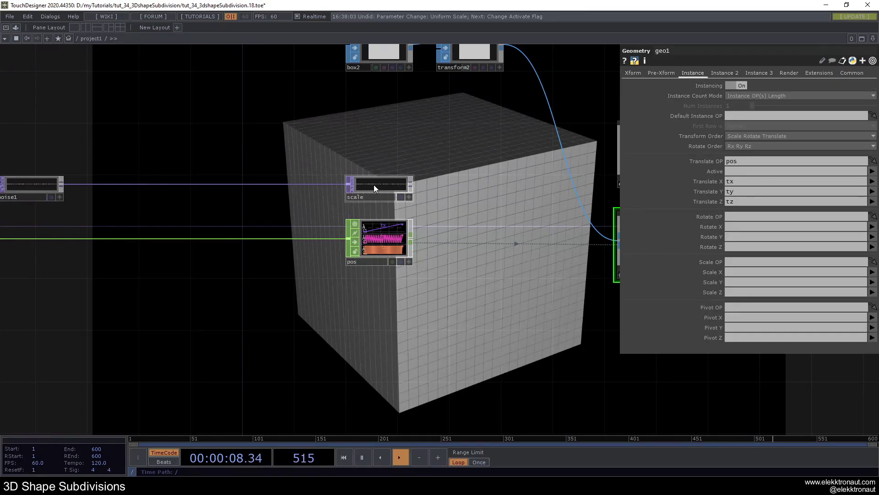
drag(374, 188, 741, 262)
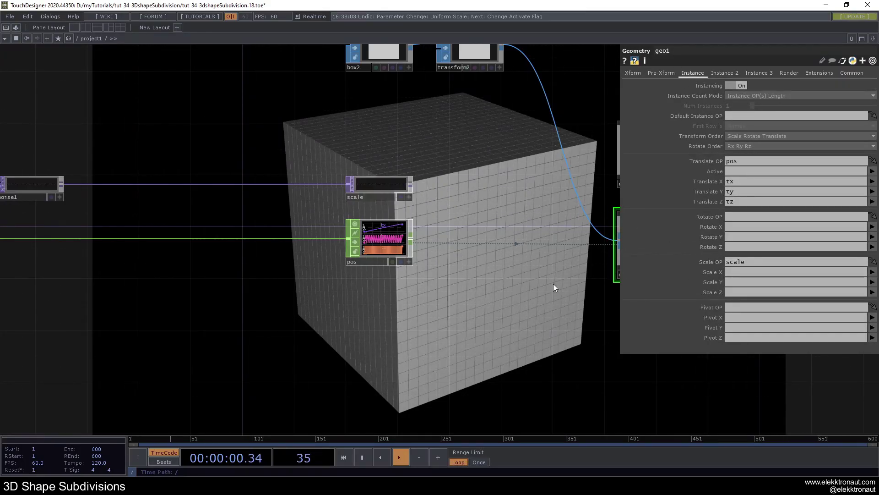
Step: Map geo1's instance Scale X, Scale Y and Scale Z to the r channel
drag(537, 287, 447, 275)
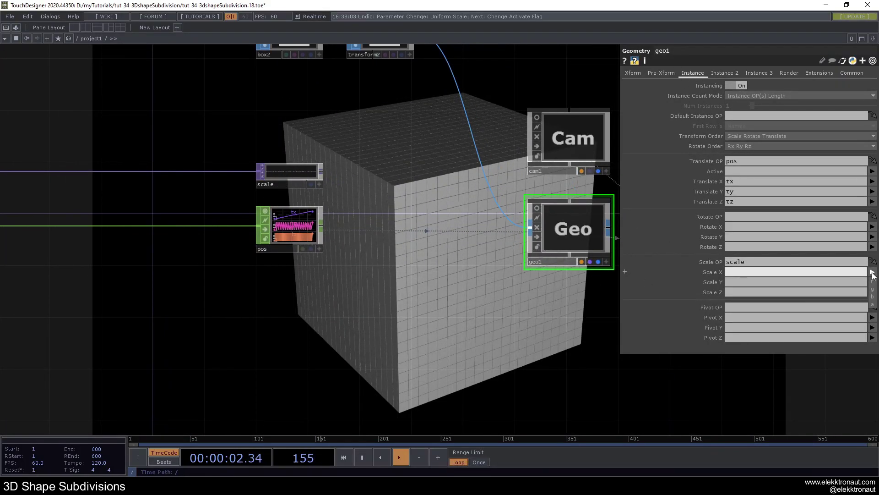
click(873, 284)
click(872, 283)
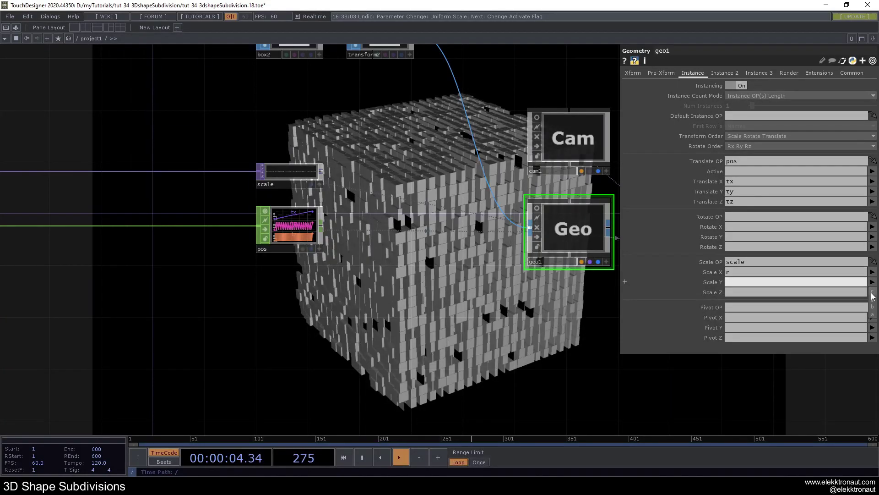
click(873, 292)
click(873, 293)
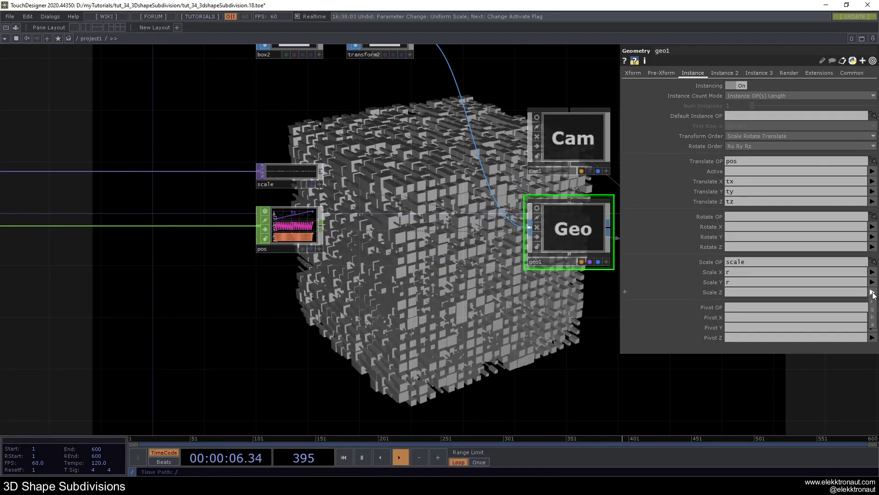
click(873, 301)
Step: Animate noise1's Z translation with the expression absTime.seconds*0.1
scroll(412, 302, down, 3)
drag(353, 312, 532, 347)
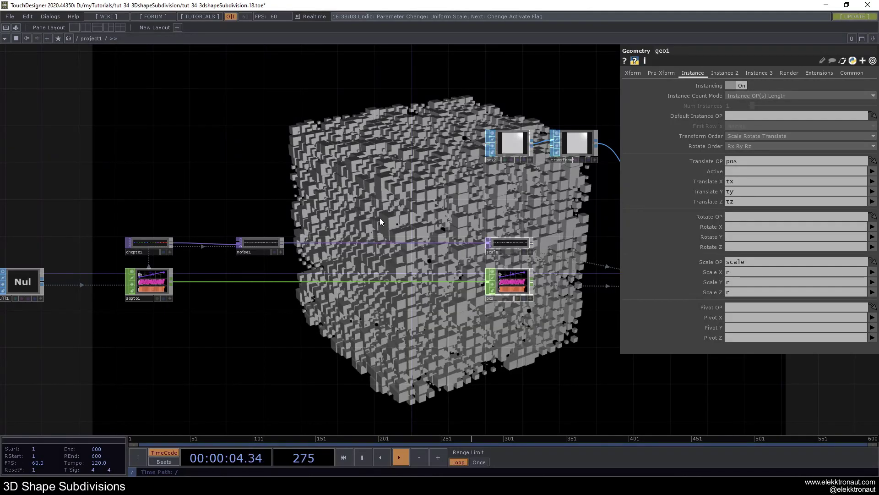
drag(325, 214, 325, 188)
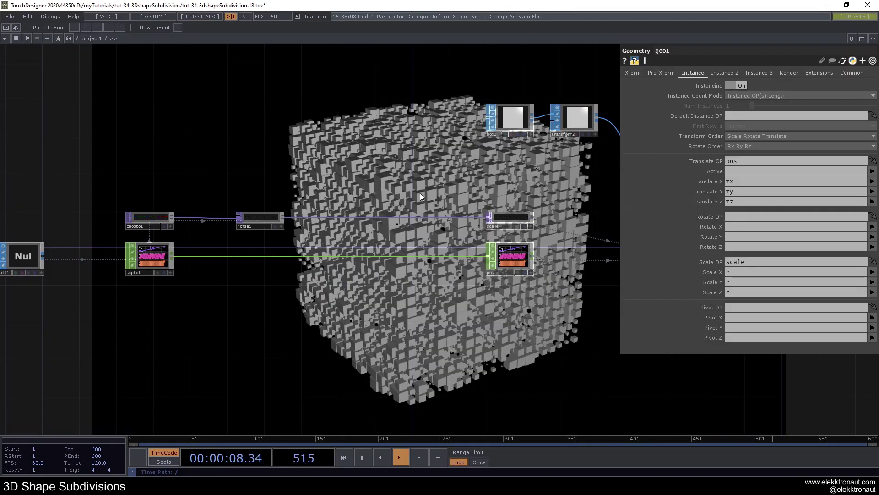
click(267, 222)
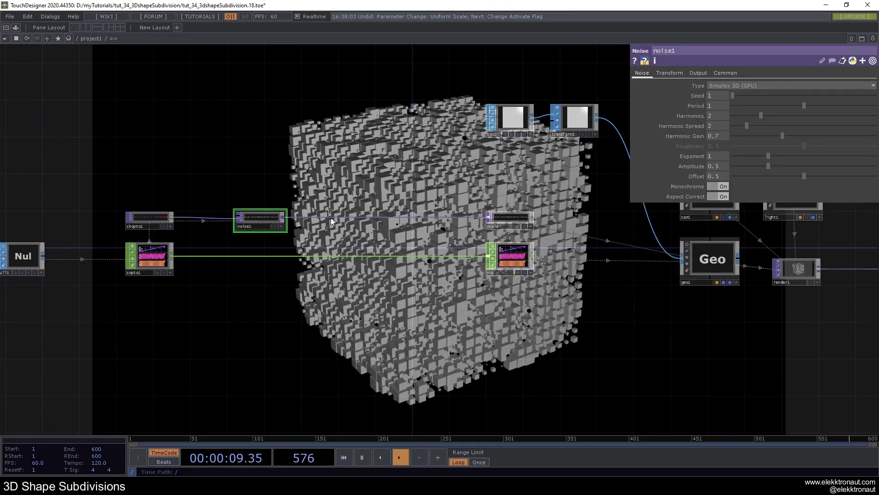
click(670, 73)
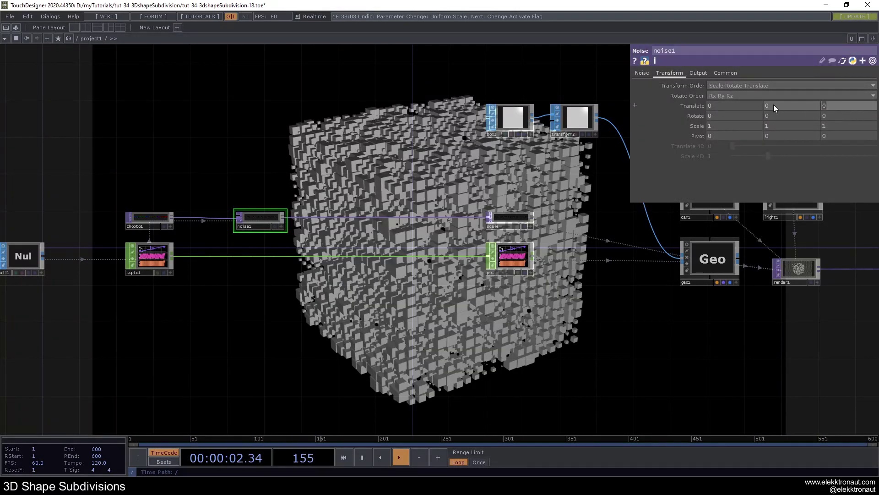
text(absTime)
text(.seconds*)
text(0.1)
key(Return)
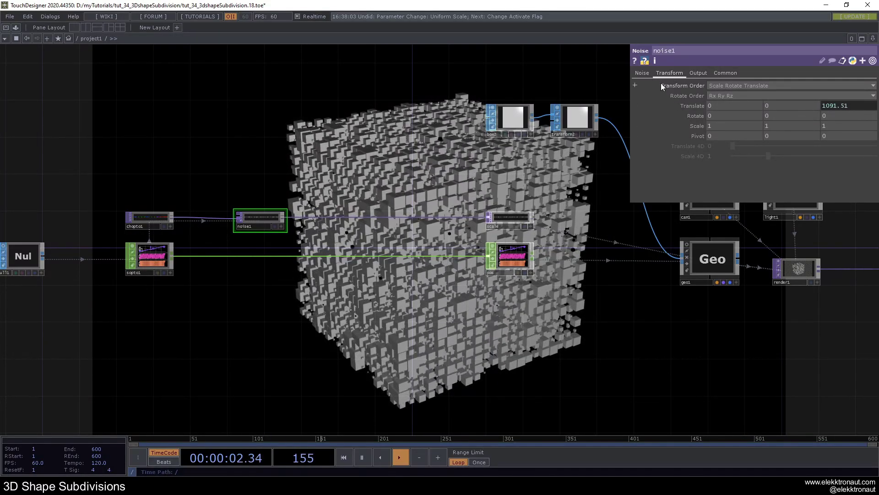
Step: Examine noise1's noise settings and its one-pixel-high texture against the scaled box instances
click(642, 74)
drag(373, 201, 446, 203)
scroll(446, 203, up, 3)
scroll(446, 201, down, 2)
scroll(445, 202, down, 1)
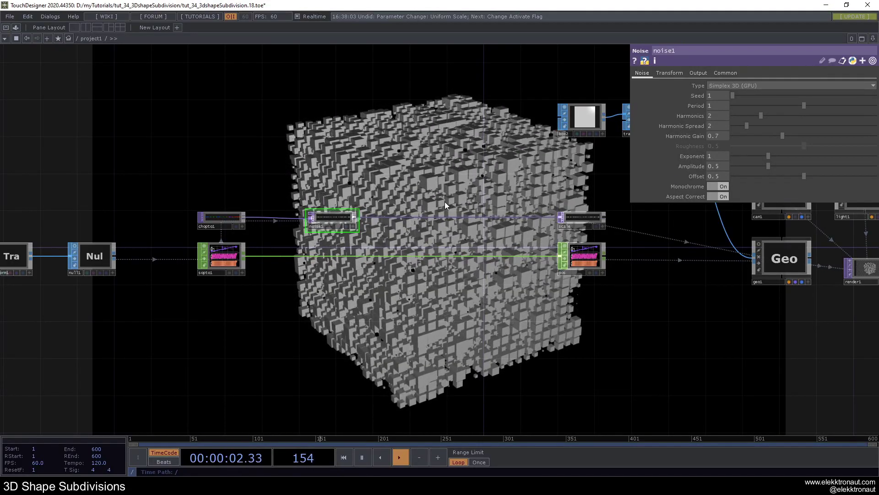
scroll(449, 204, up, 2)
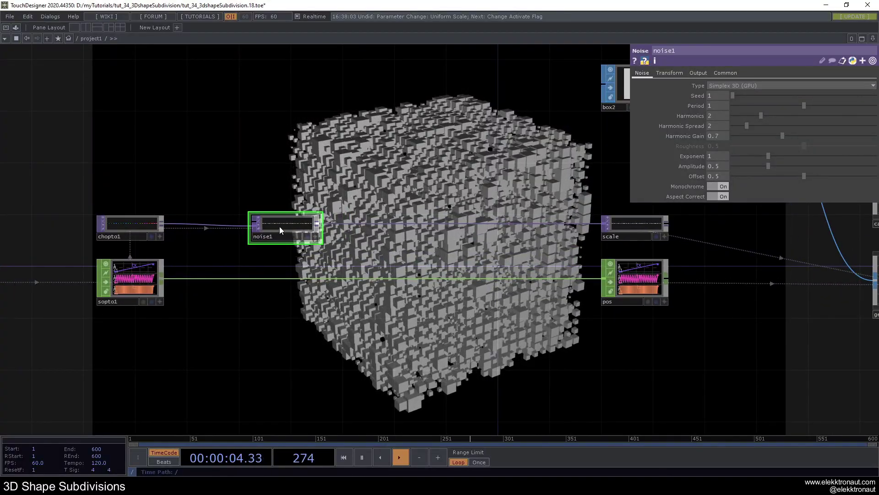
scroll(280, 226, up, 5)
scroll(286, 228, down, 4)
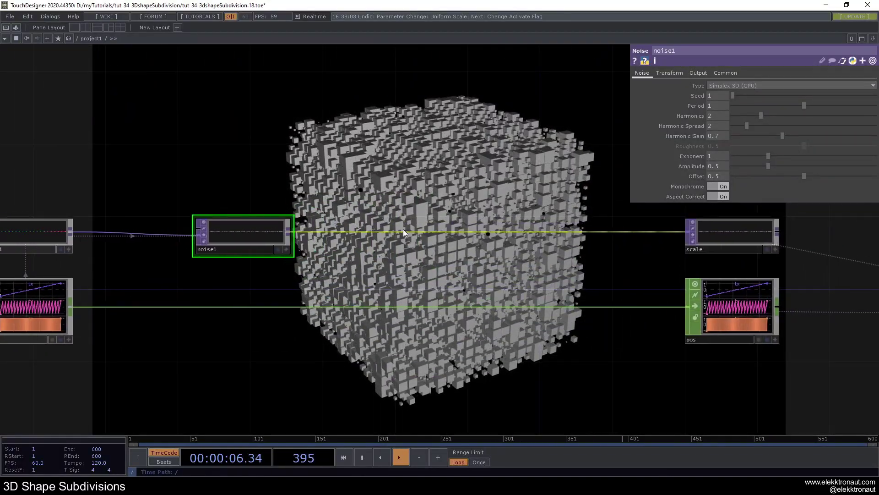
drag(416, 185, 379, 186)
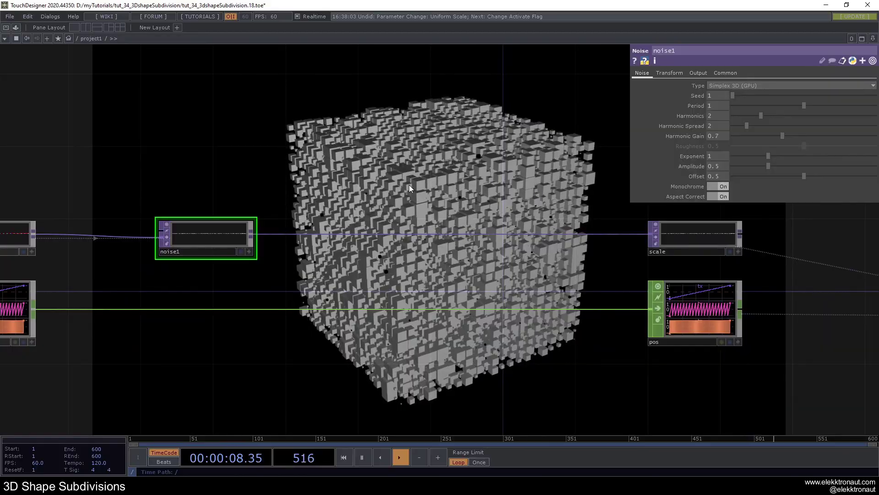
Step: Insert a Limit TOP into the connection between noise1 and the scale null
right_click(456, 234)
click(462, 226)
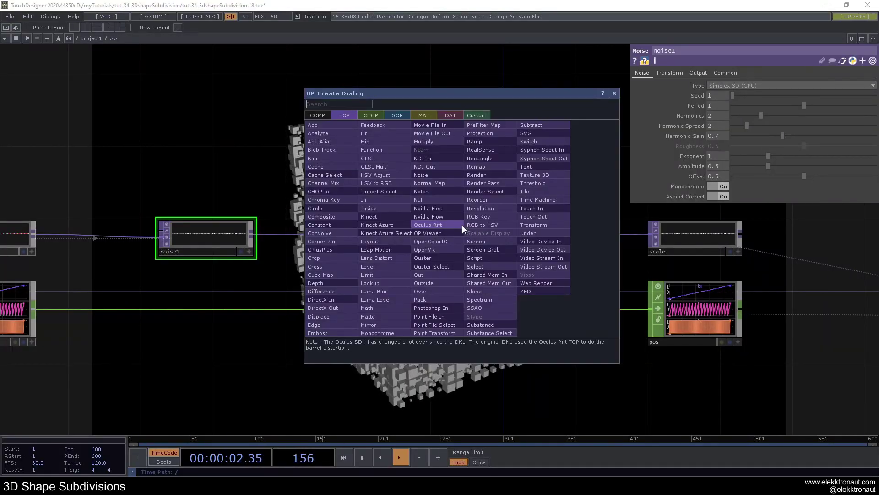
text(li)
click(389, 274)
click(523, 238)
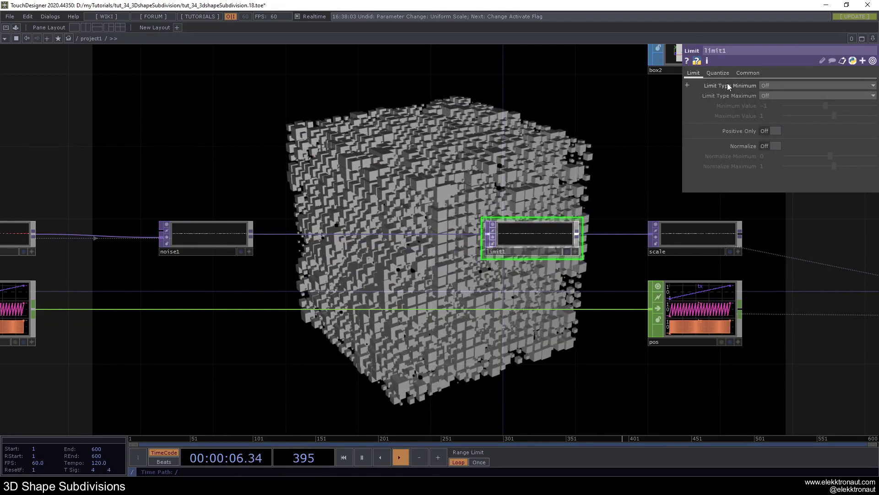
Step: Quantize limit1's values with the Round option and a Value Step of 1
click(717, 73)
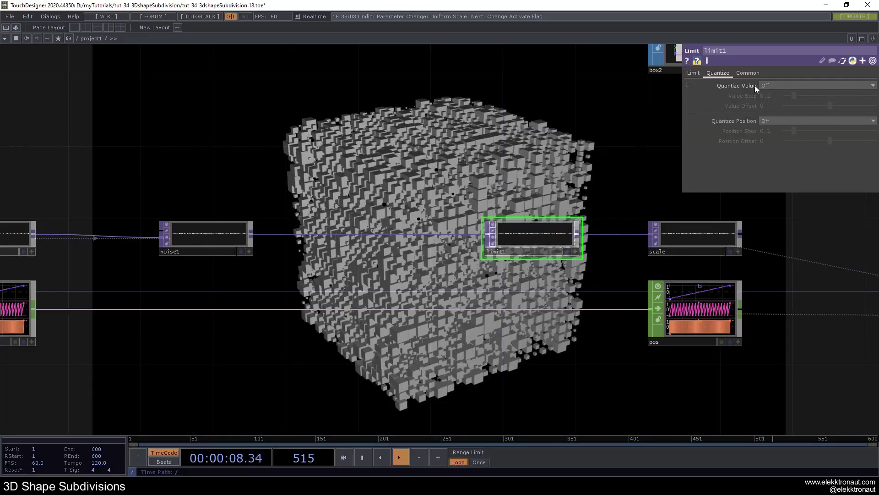
click(771, 86)
click(770, 118)
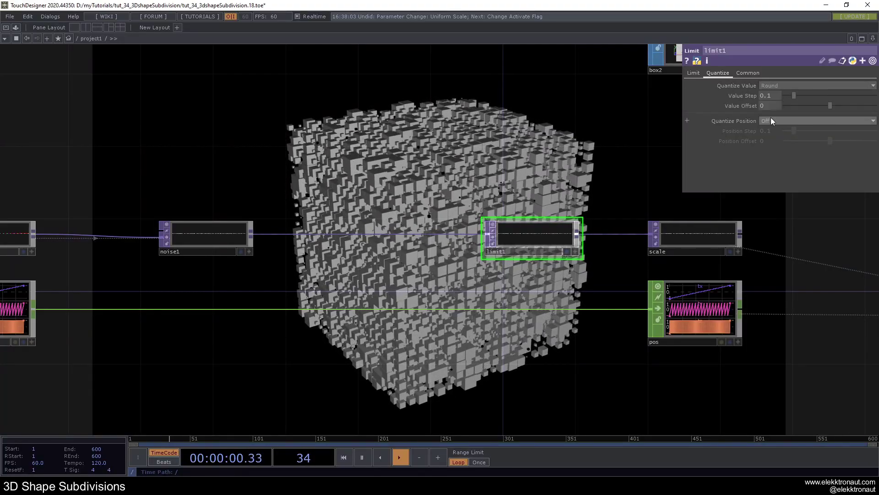
drag(783, 95, 856, 107)
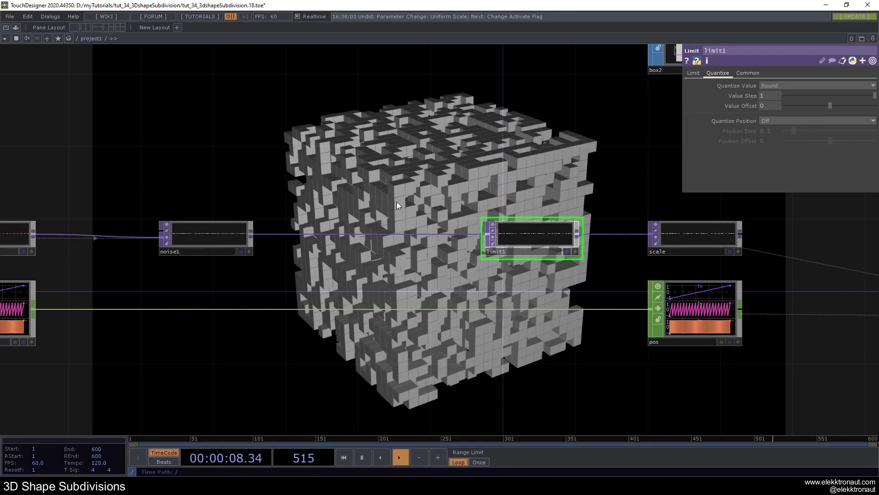
Step: Set noise1's Harmonics to 1 and its Period to 6
scroll(429, 214, down, 2)
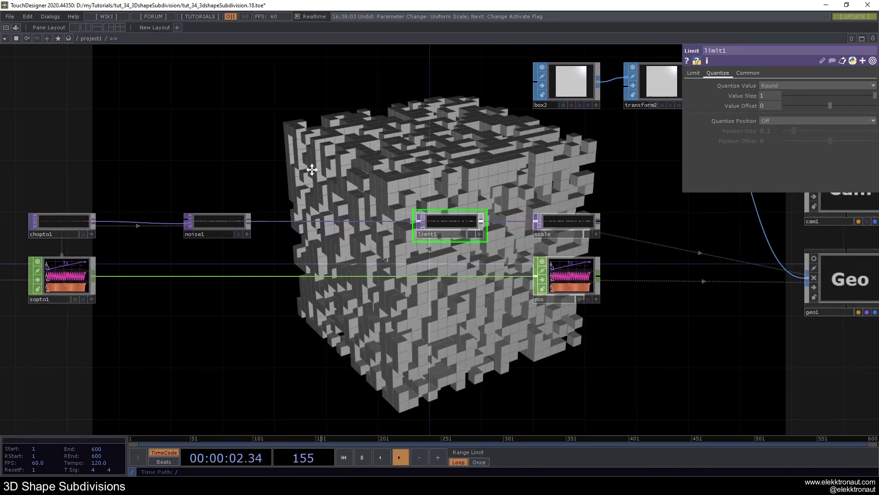
click(293, 226)
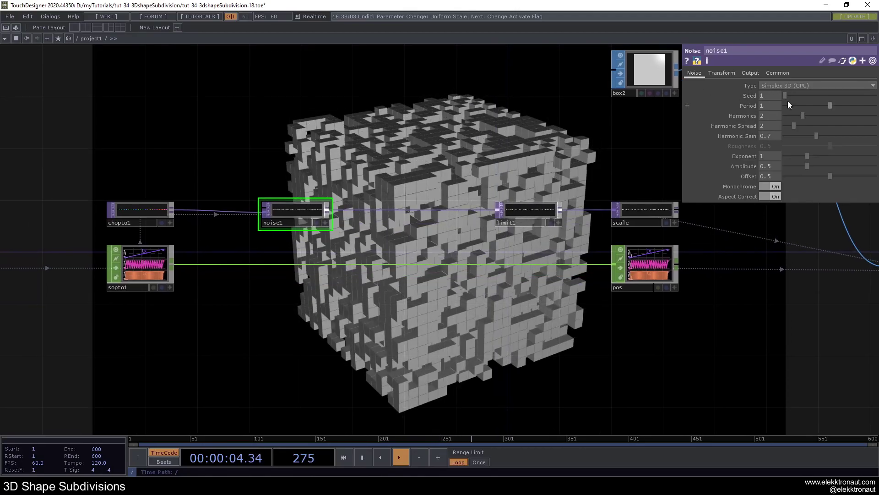
drag(802, 116, 765, 116)
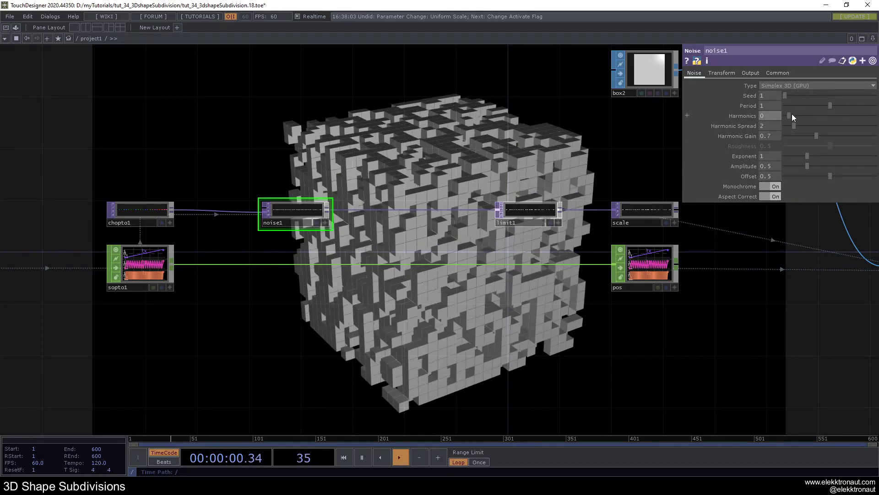
drag(793, 114, 854, 117)
drag(782, 118, 625, 114)
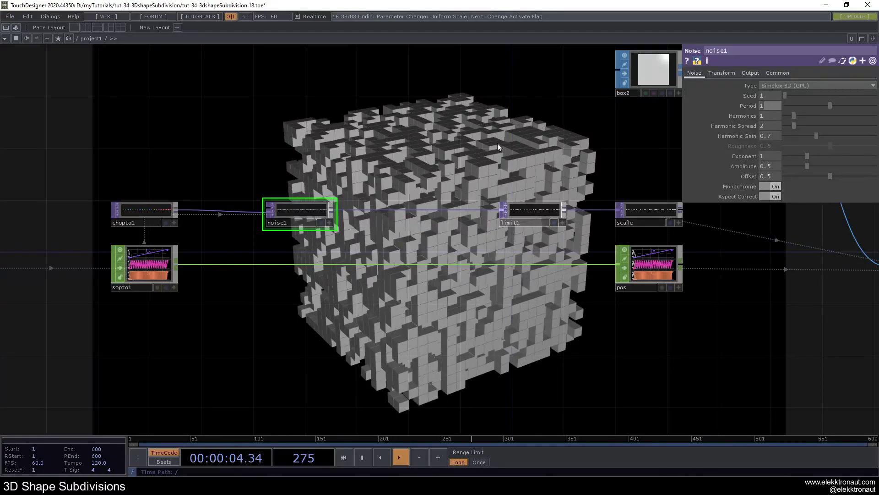
text(6)
key(Return)
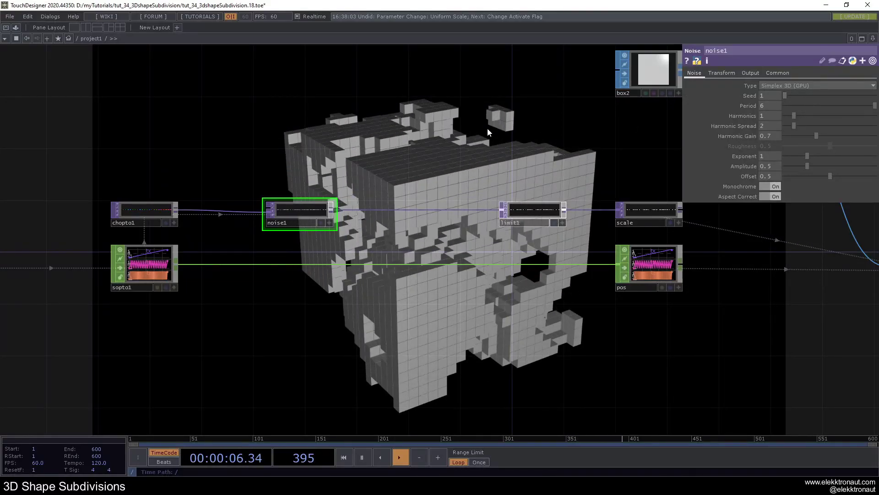
Step: Try a Period of 15 on noise1, and undo the change
click(770, 106)
text(15)
key(Return)
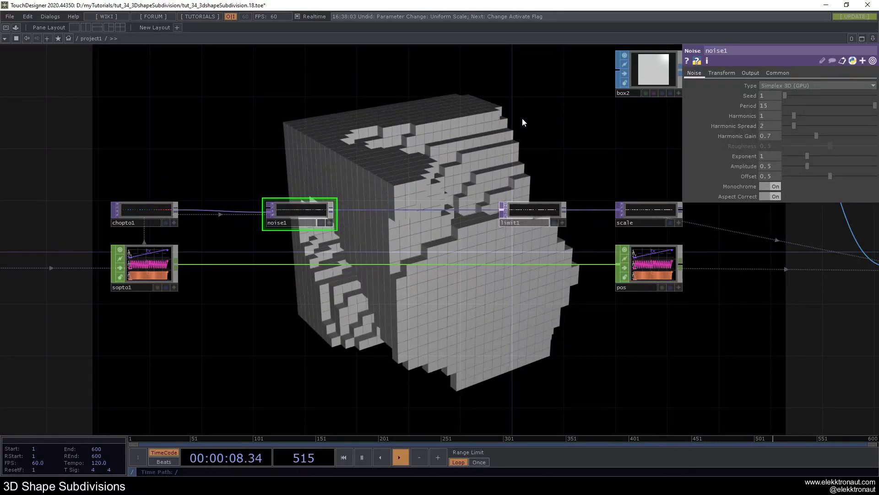
key(ctrl+z)
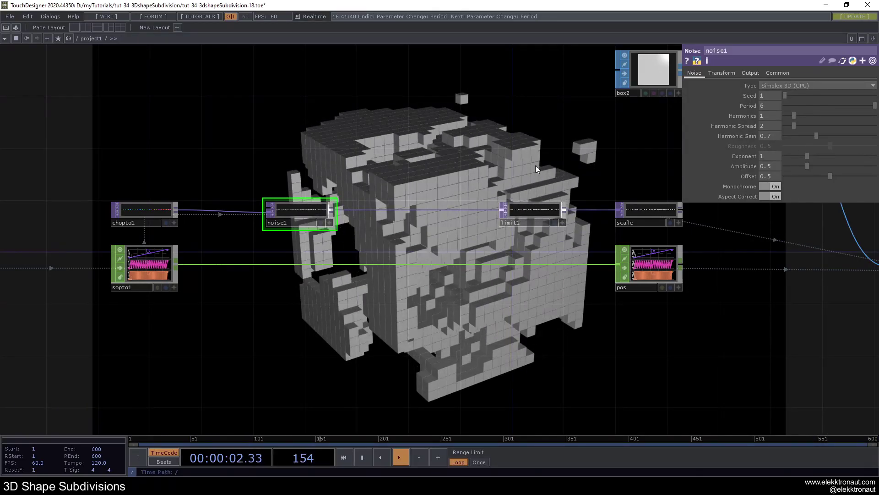
scroll(435, 177, down, 2)
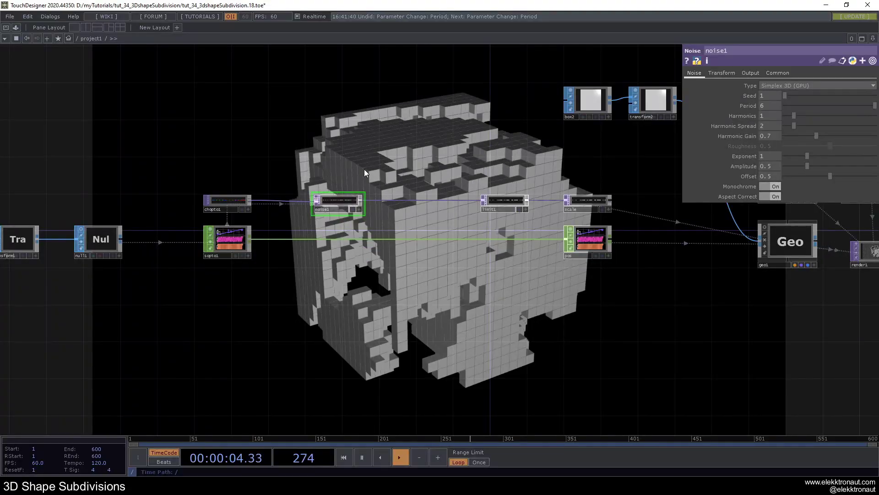
drag(364, 170, 449, 177)
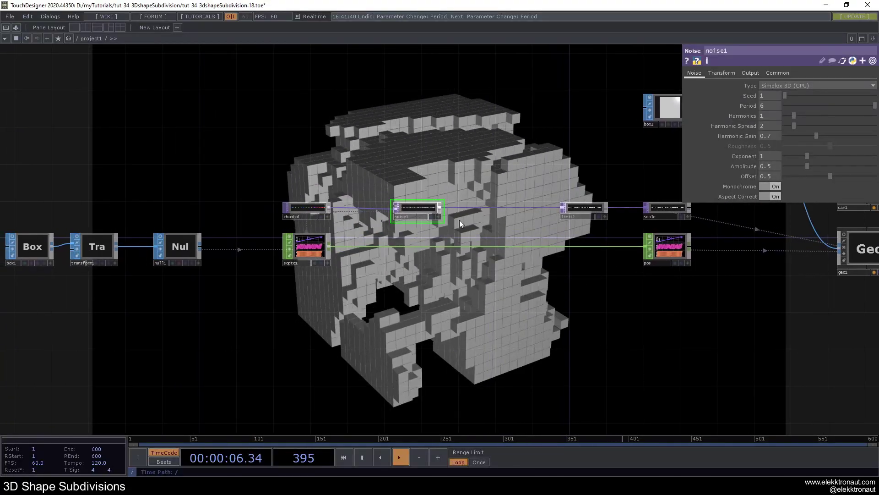
drag(460, 214, 390, 201)
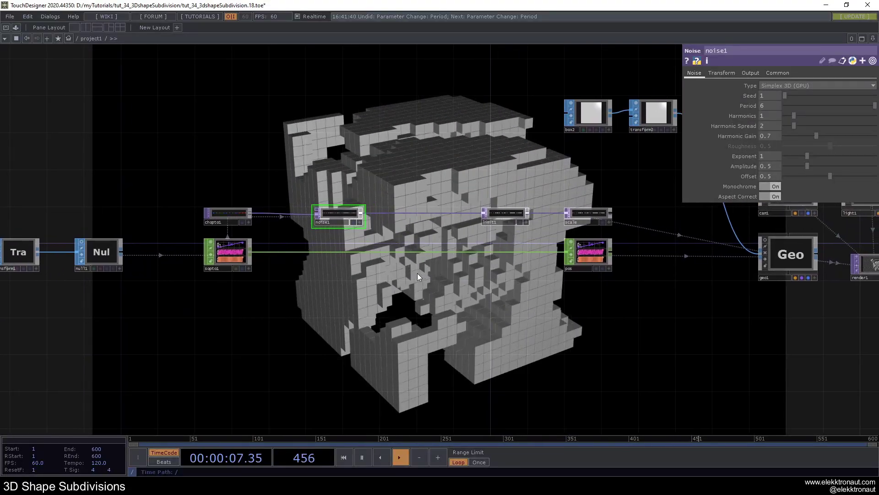
Step: Try the faster expression absTime.seconds*.8 for noise1's Z translation, and undo the change
click(729, 73)
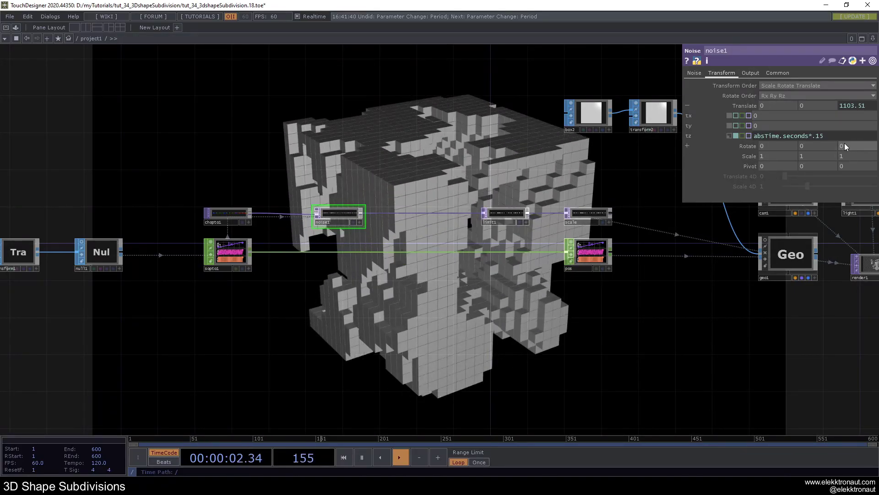
drag(844, 138, 719, 134)
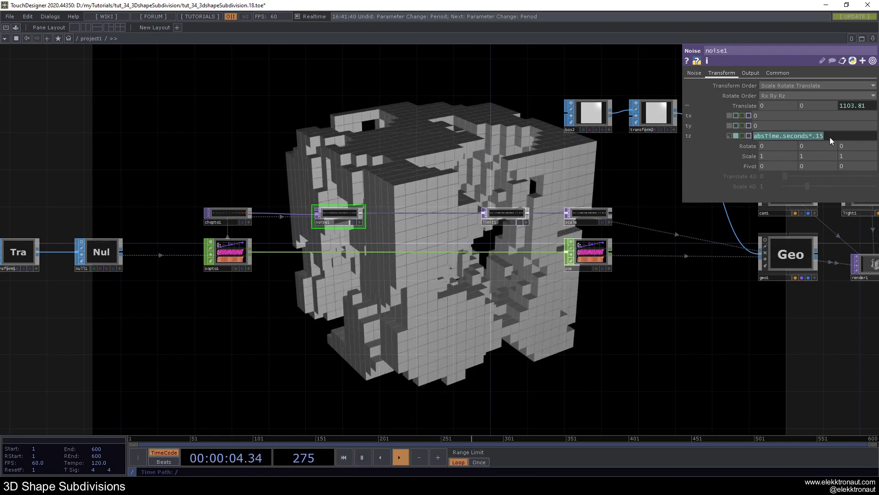
drag(830, 136, 815, 136)
text(8)
key(Return)
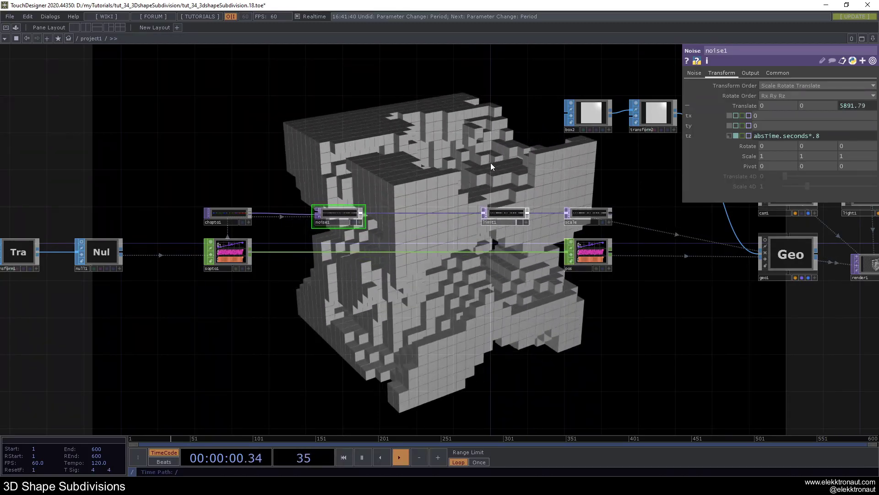
key(ctrl+z)
Step: Copy noise1's Z translation expression to its Y translation and change it to absTime.seconds*.12
drag(827, 139, 674, 131)
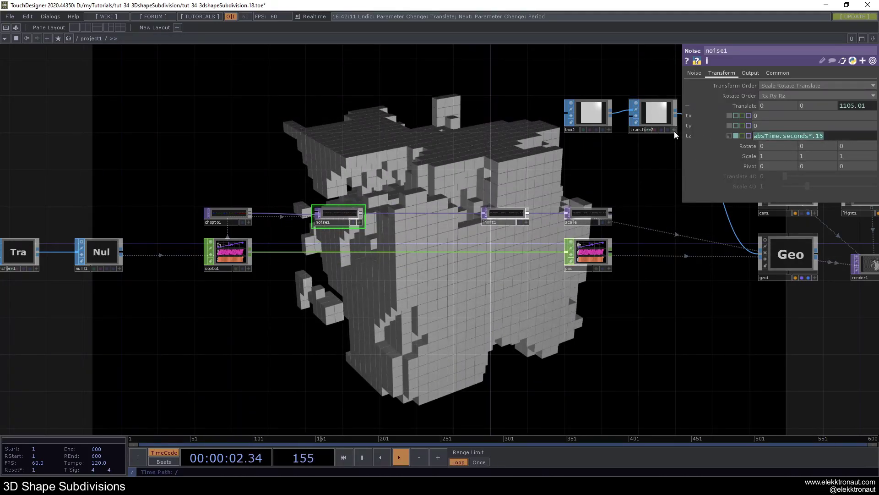
key(ctrl+c)
click(779, 125)
key(ctrl+v)
key(BackSpace)
text(2)
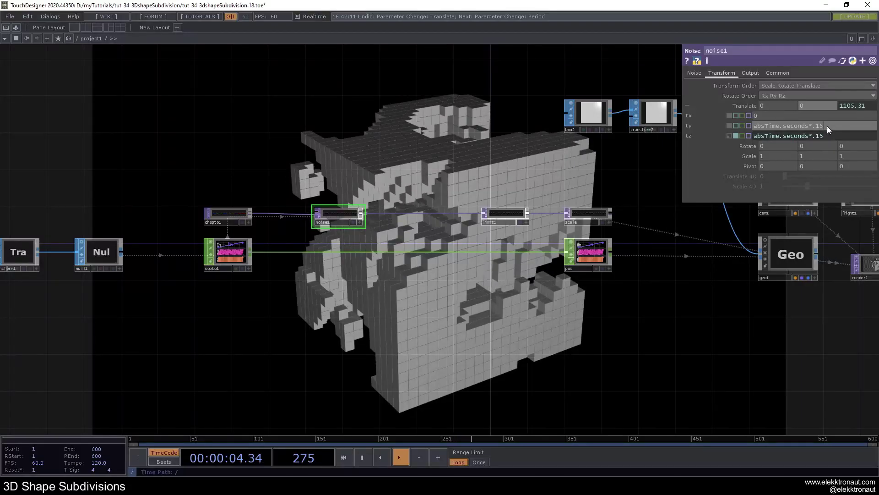
key(Return)
Step: Animate noise1's X translation with the expression absTime.seconds*-.1
click(823, 115)
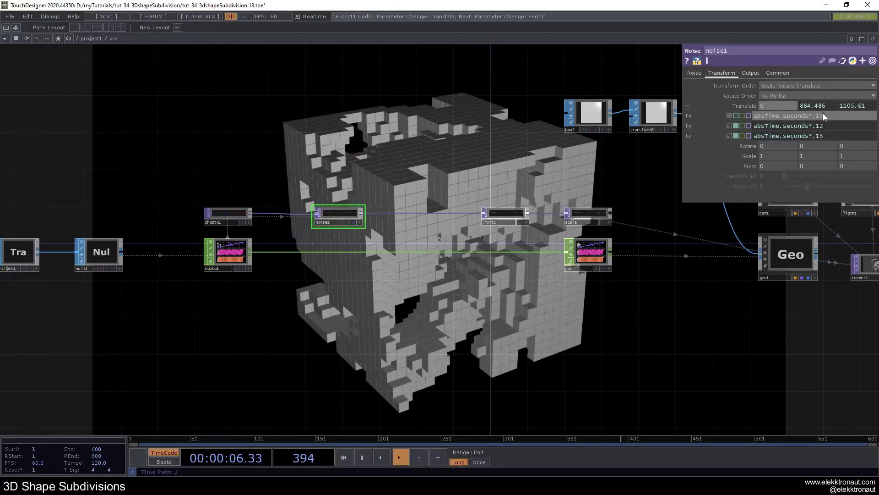
key(ctrl+v)
text(-.1)
key(Return)
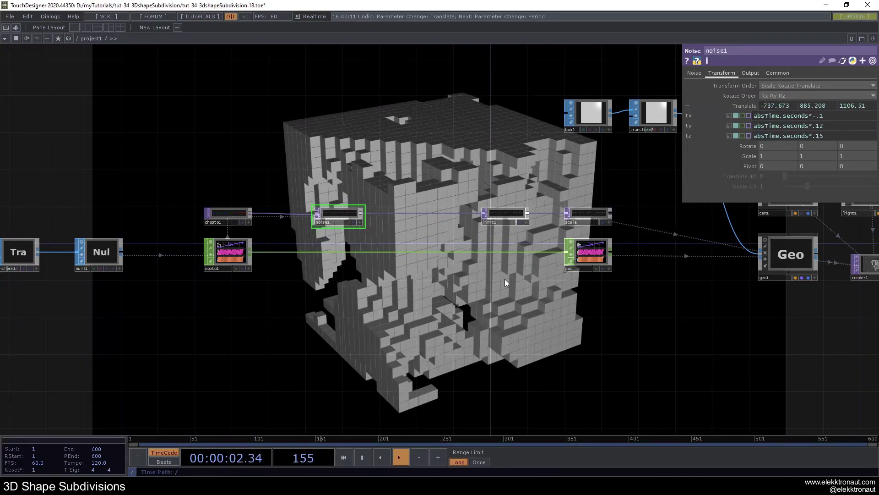
Step: Create a Phong material below geo1 and assign it to geo1
scroll(442, 341, down, 2)
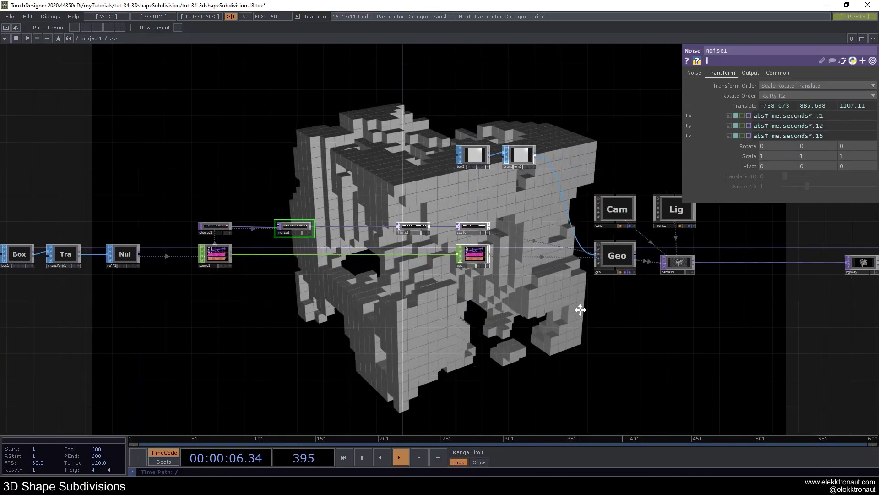
drag(580, 310, 744, 297)
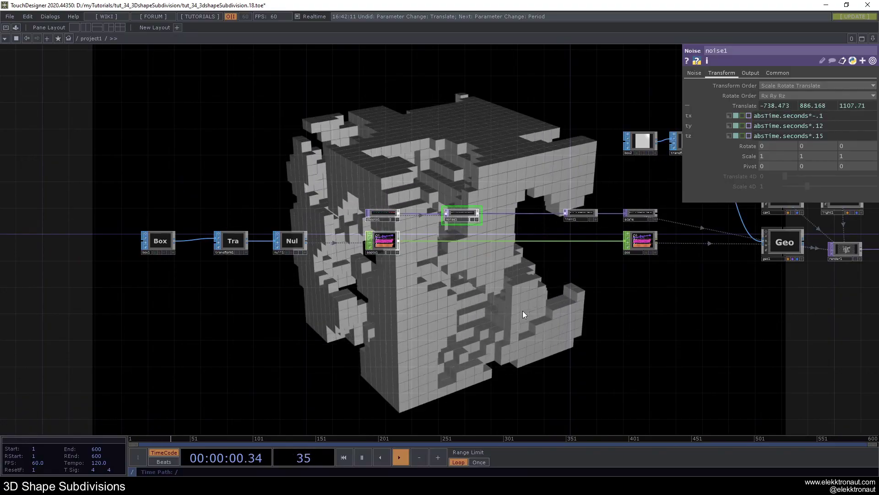
drag(586, 320, 449, 297)
scroll(523, 250, up, 3)
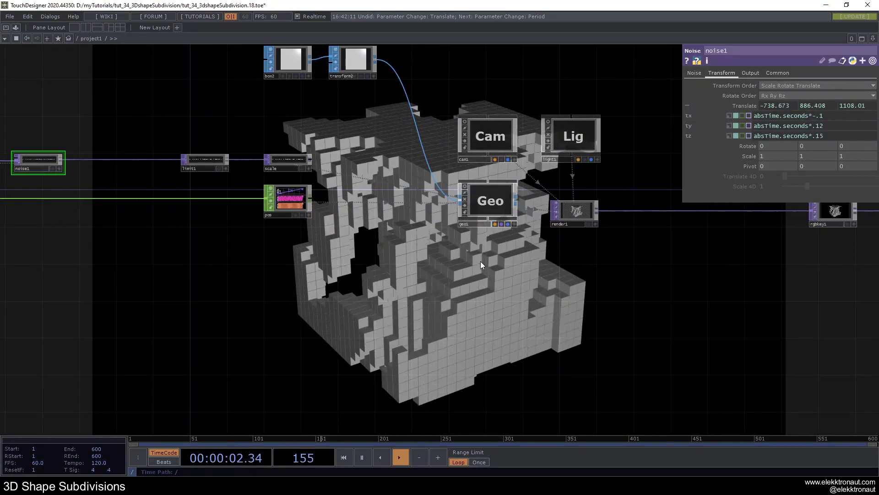
key(Tab)
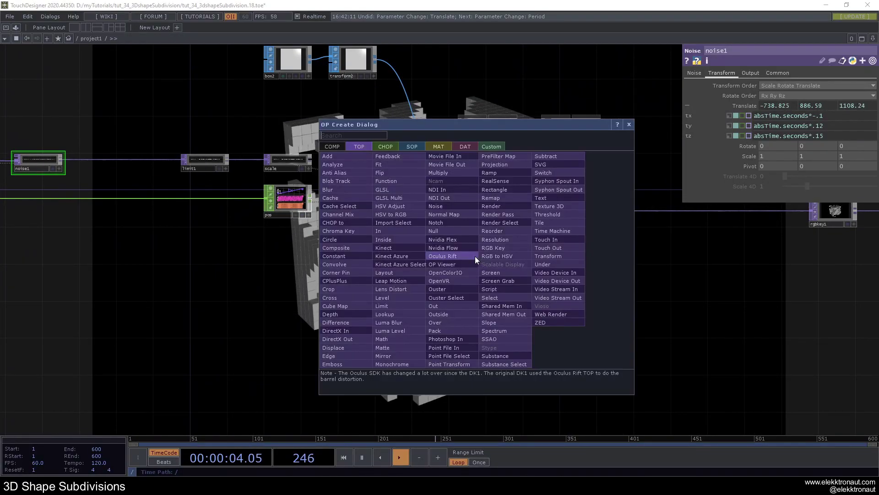
click(435, 147)
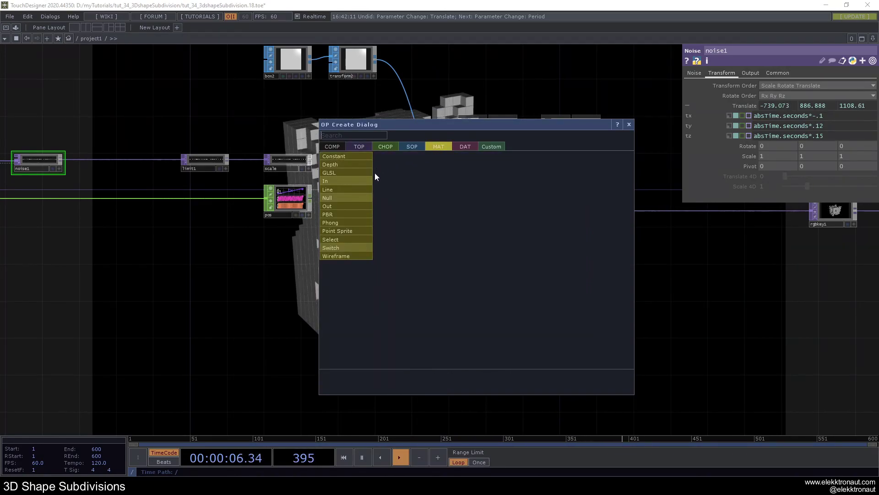
text(p)
click(337, 223)
click(488, 260)
drag(488, 260, 487, 201)
click(477, 188)
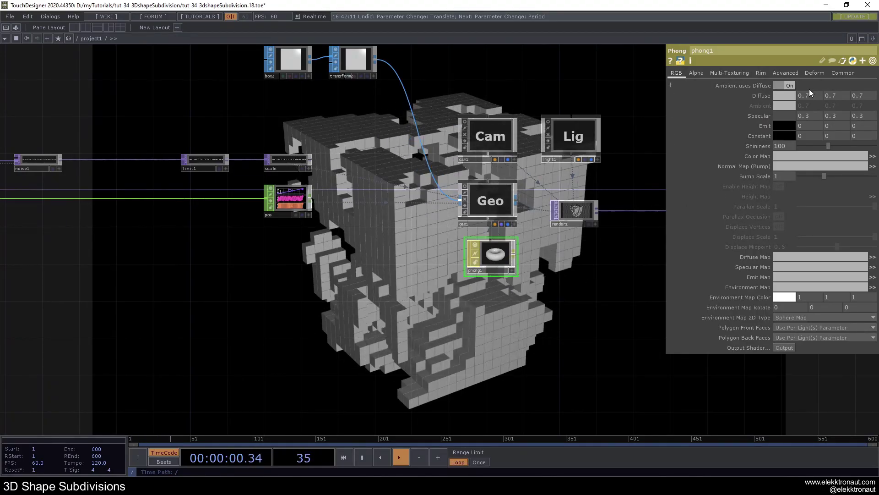
Step: Set phong1's Diffuse color to 1, 1, 1 and its Specular color to 0, 0, 0
key(Tab)
text(1)
key(Tab)
text(1)
key(Tab)
text(0)
key(Tab)
text(0)
key(Tab)
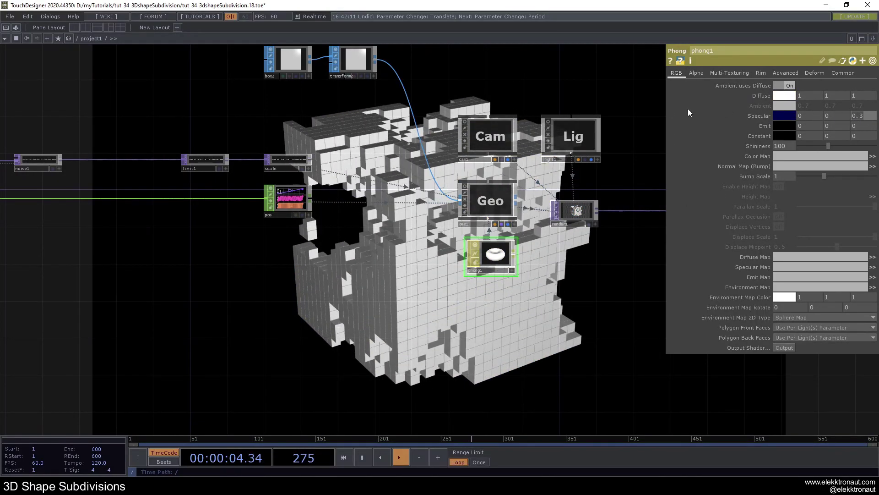
Step: Switch on light1's viewer and place a copy of the light beside it
drag(580, 80, 393, 101)
scroll(416, 182, up, 4)
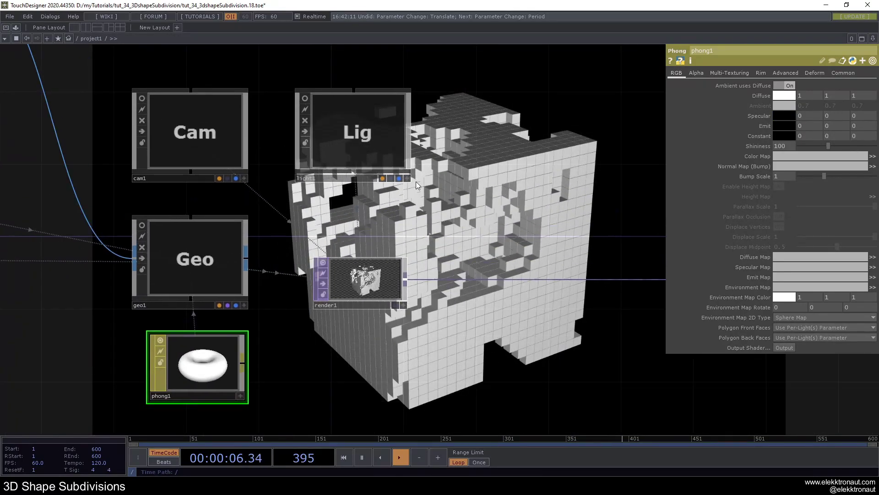
drag(436, 175, 365, 205)
scroll(355, 205, down, 2)
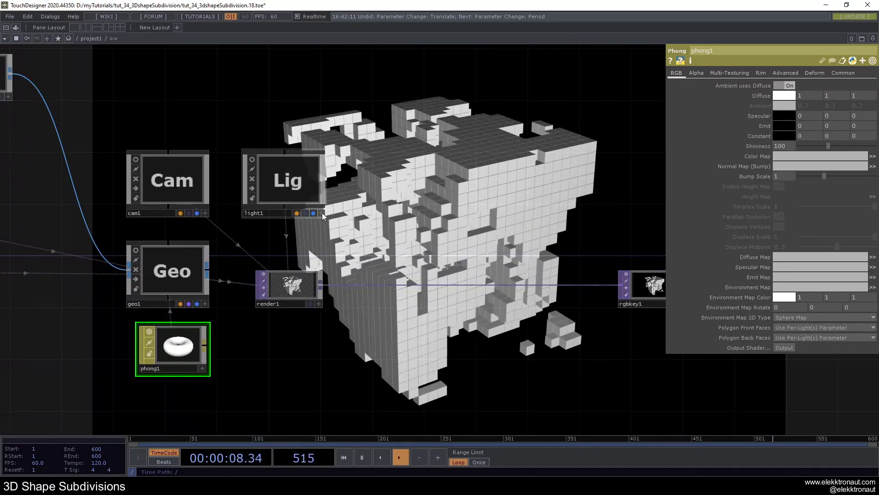
click(260, 172)
click(252, 159)
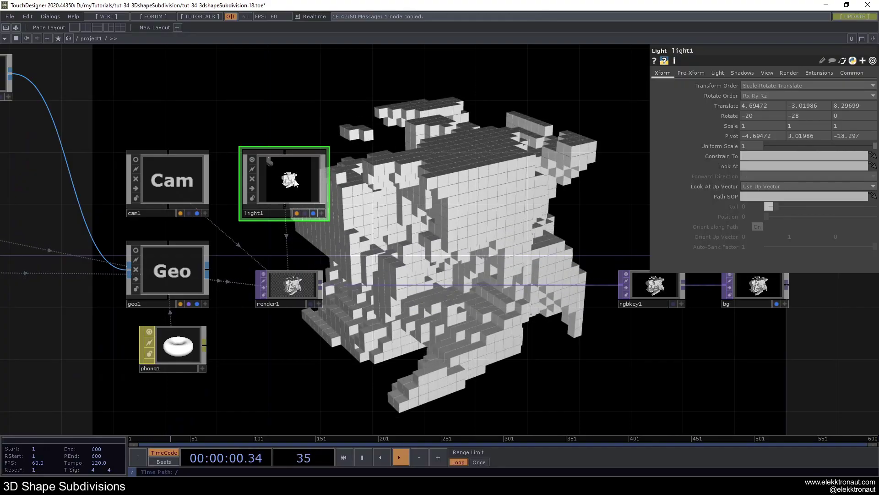
key(ctrl+c)
key(ctrl+v)
click(401, 183)
Step: Orbit through the light viewers to reposition light1 and light2 so they illuminate the cube from different sides
scroll(266, 178, up, 2)
scroll(267, 178, up, 2)
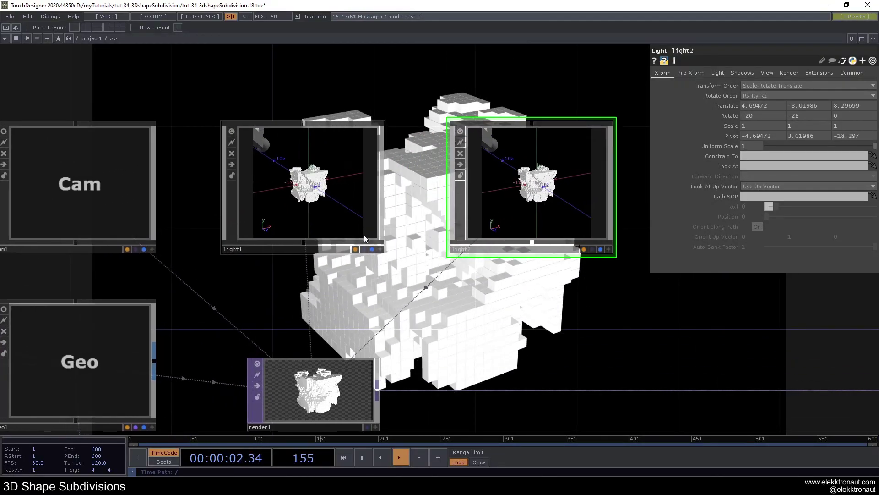
click(378, 248)
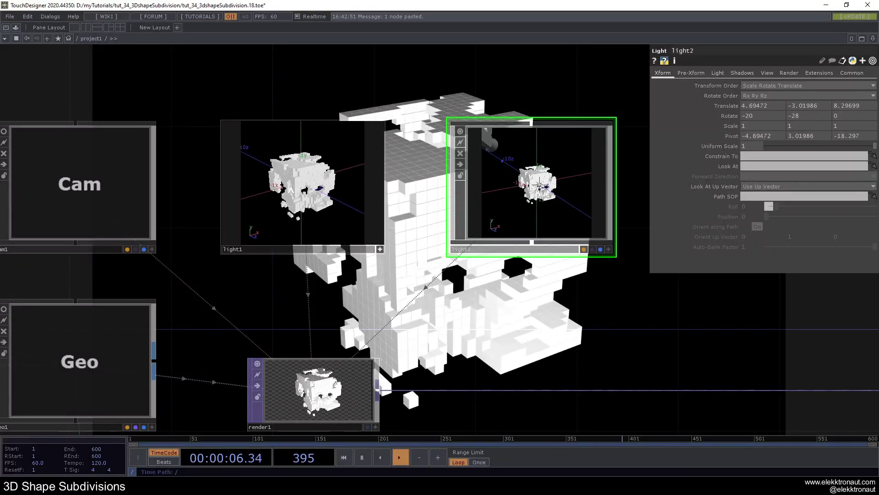
drag(497, 280, 430, 285)
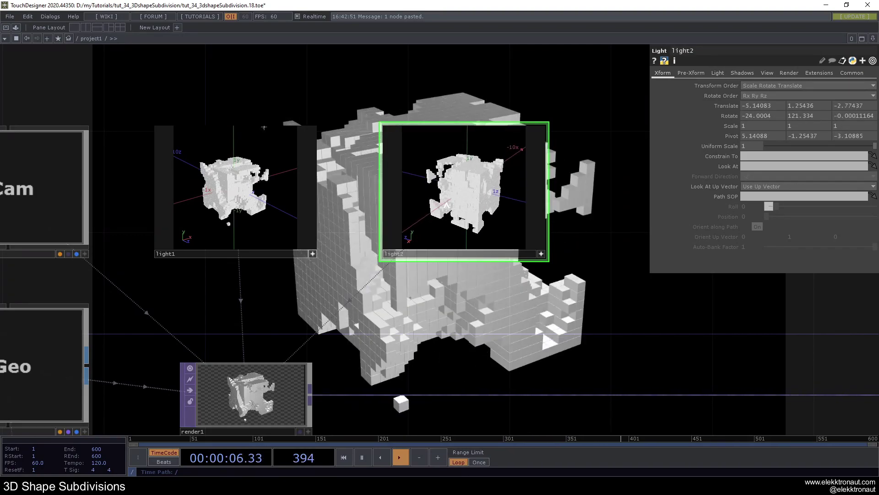
click(542, 254)
scroll(463, 234, down, 5)
drag(562, 263, 468, 211)
scroll(360, 142, up, 2)
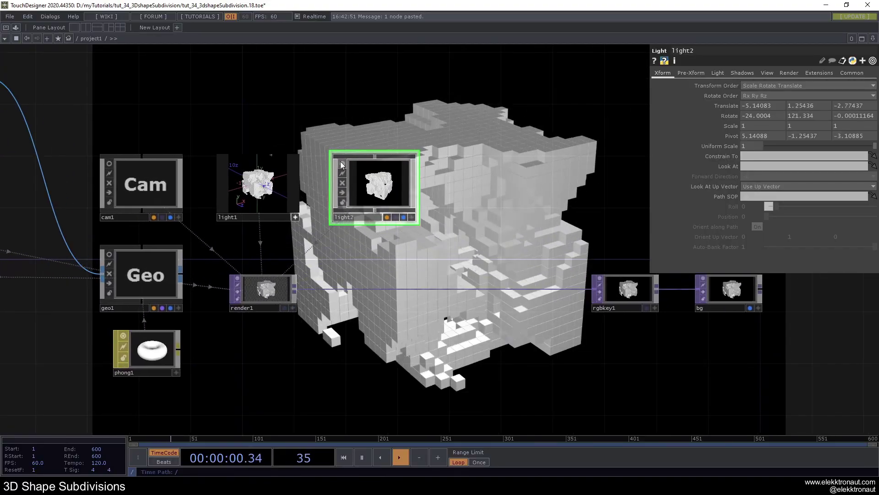
click(295, 217)
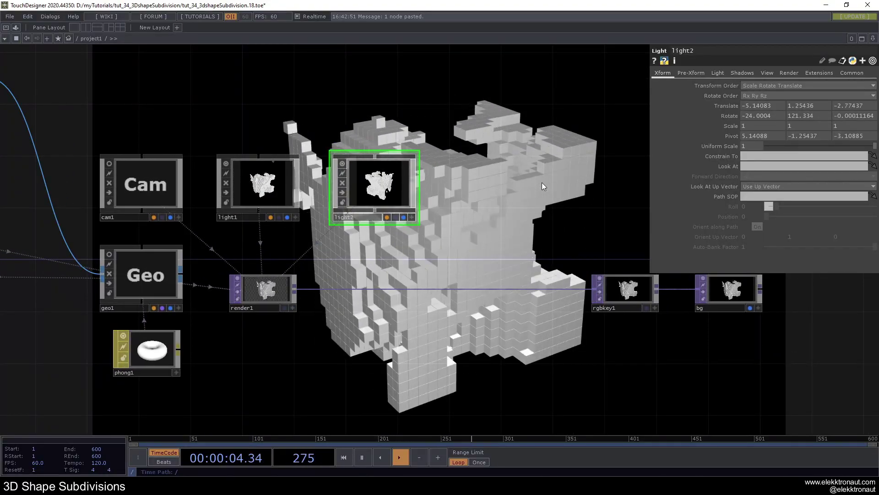
Step: Set light1's light color to a light red from the color swatches
click(261, 160)
drag(261, 143, 303, 142)
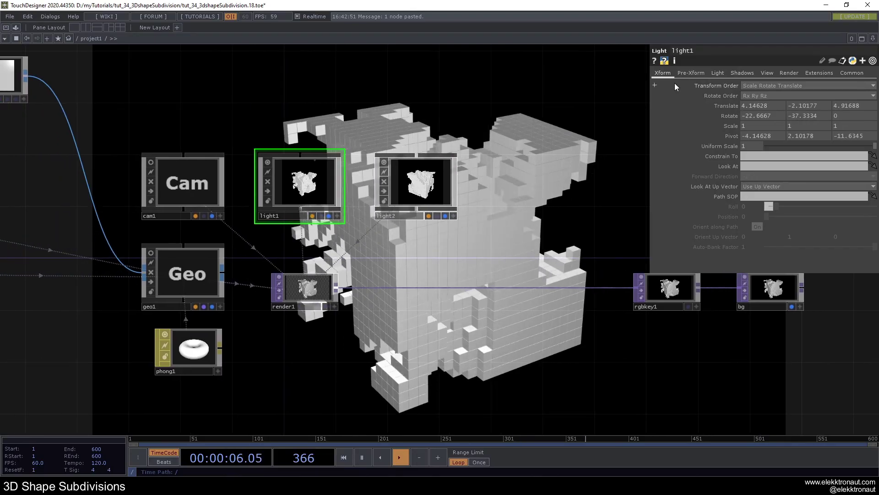
click(718, 72)
click(749, 85)
click(737, 46)
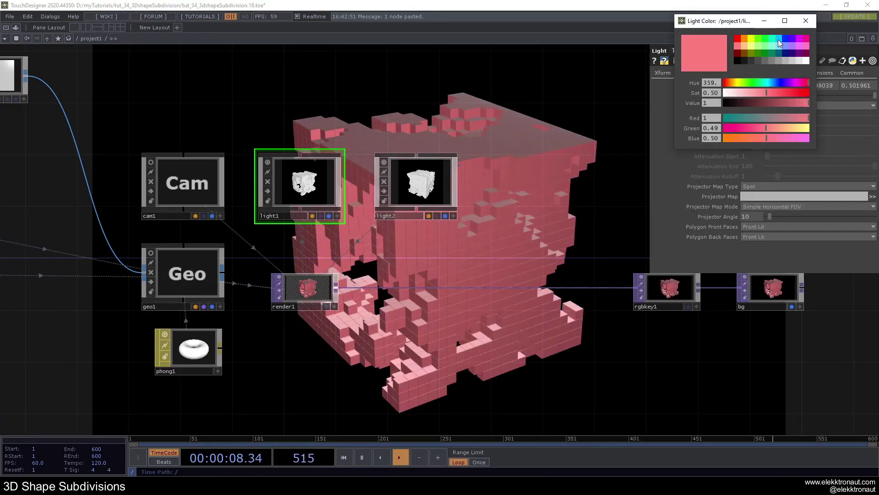
Step: Set light2's light color to a light blue of 0.498039, 0.866667, 1 and leave its viewer inactive
click(426, 177)
click(718, 73)
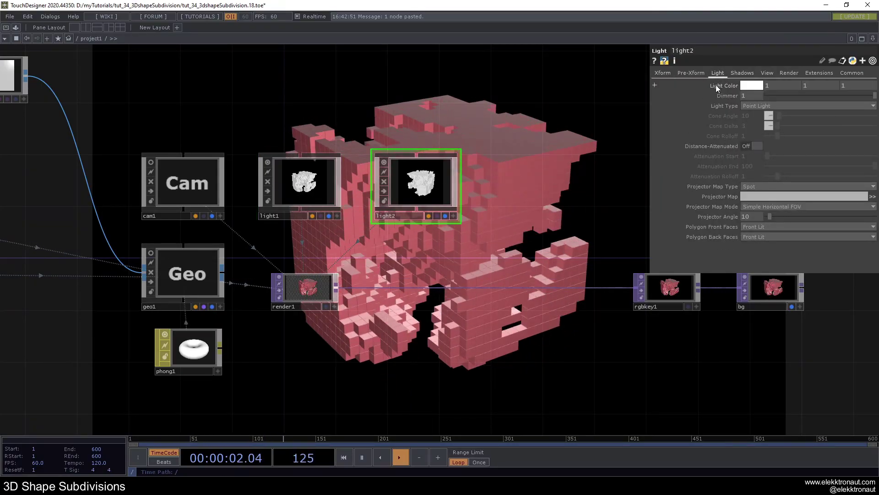
click(752, 86)
click(778, 48)
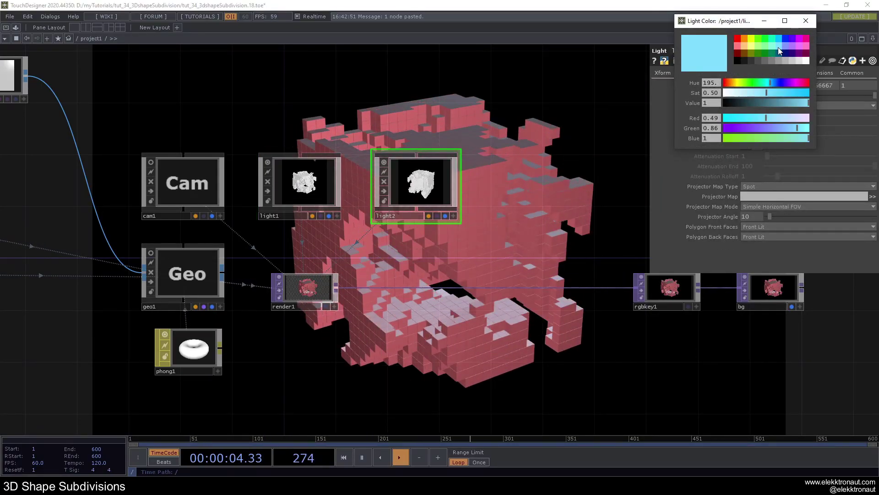
click(806, 21)
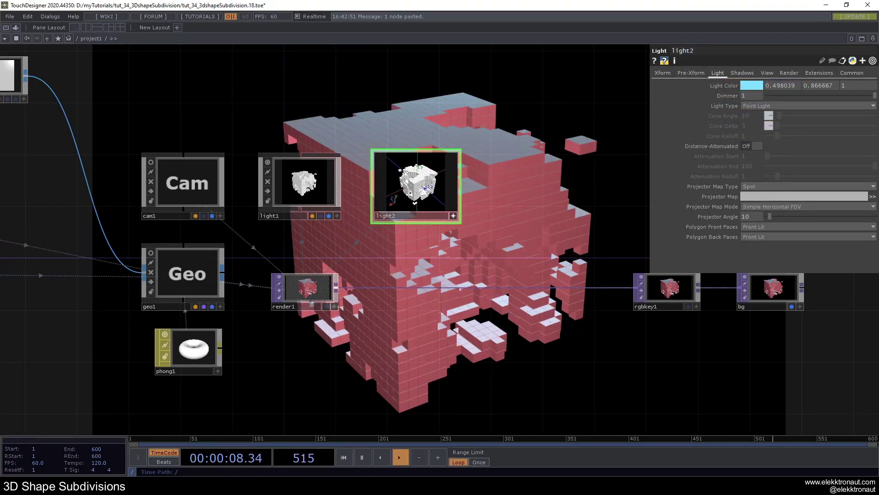
click(453, 216)
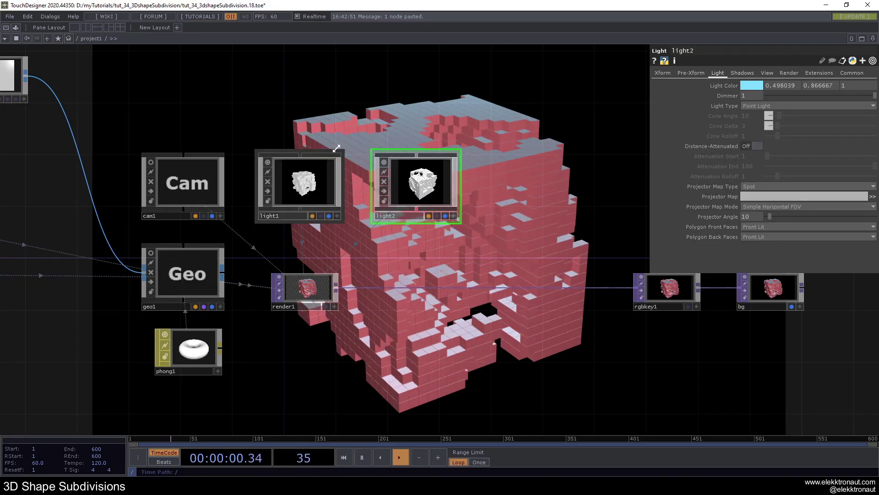
Step: With light1 and light2 both selected, set their Shadow Type to Soft, 2D Mapped
click(744, 75)
click(744, 87)
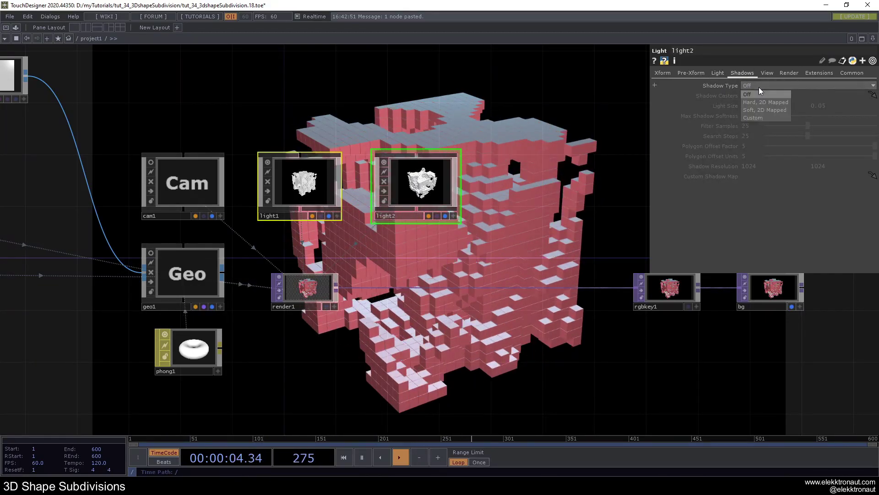
click(769, 111)
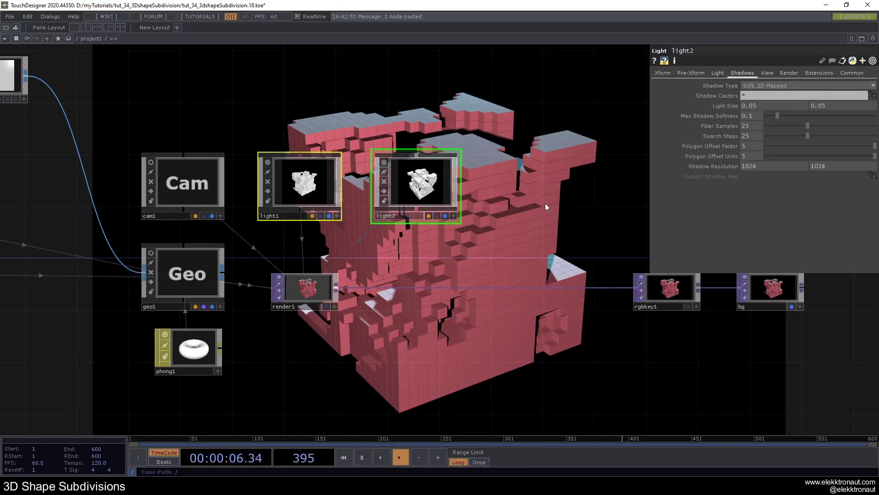
Step: Raise the Max Shadow Softness of both selected lights to 0.4
drag(543, 212, 461, 174)
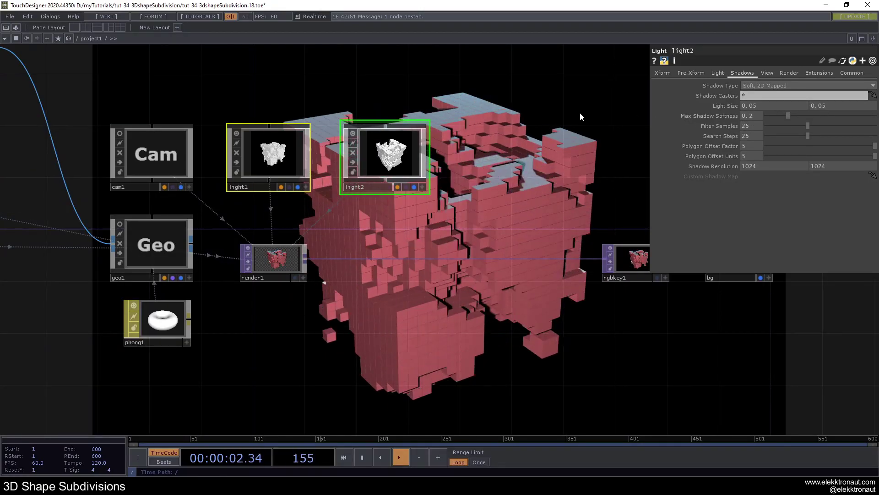
drag(262, 98, 375, 140)
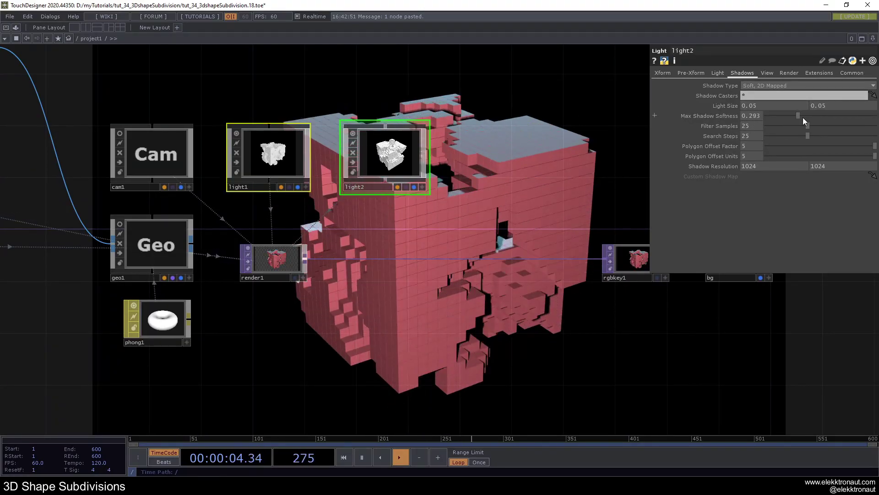
click(751, 119)
text(0.4)
key(Return)
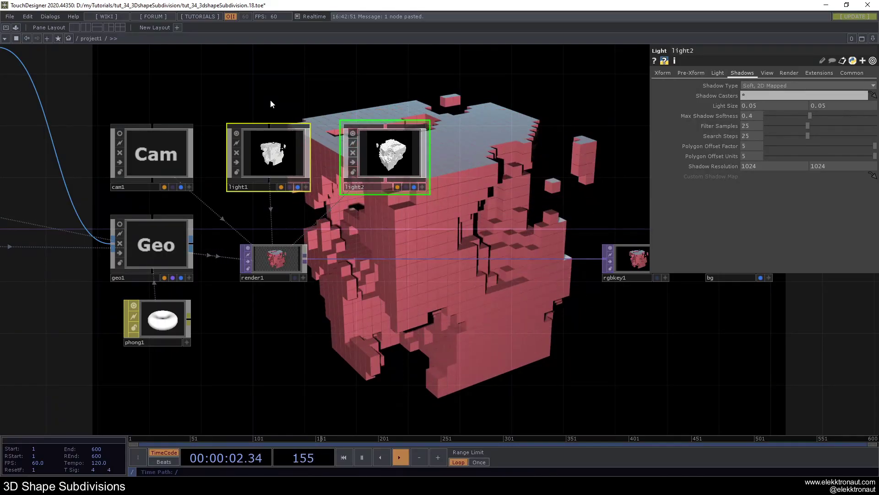
Step: Set the Shadow Resolution of both selected lights to 2048 by 2048
click(773, 165)
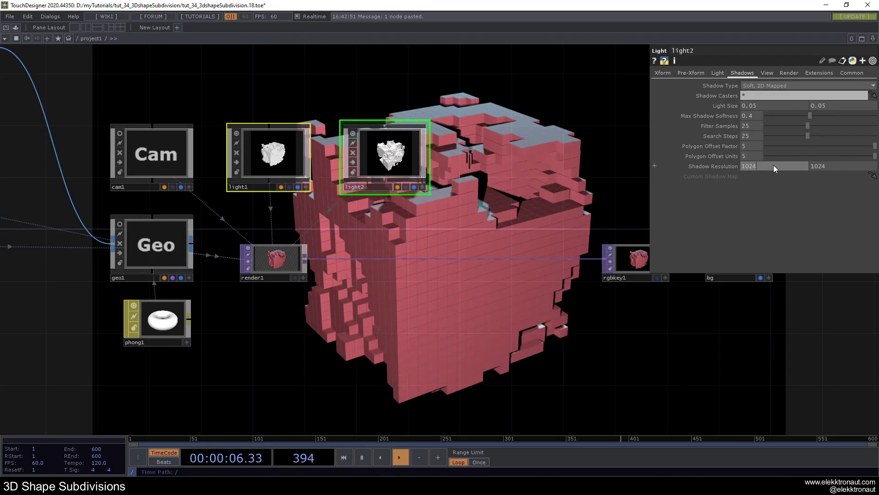
text(2048)
click(837, 166)
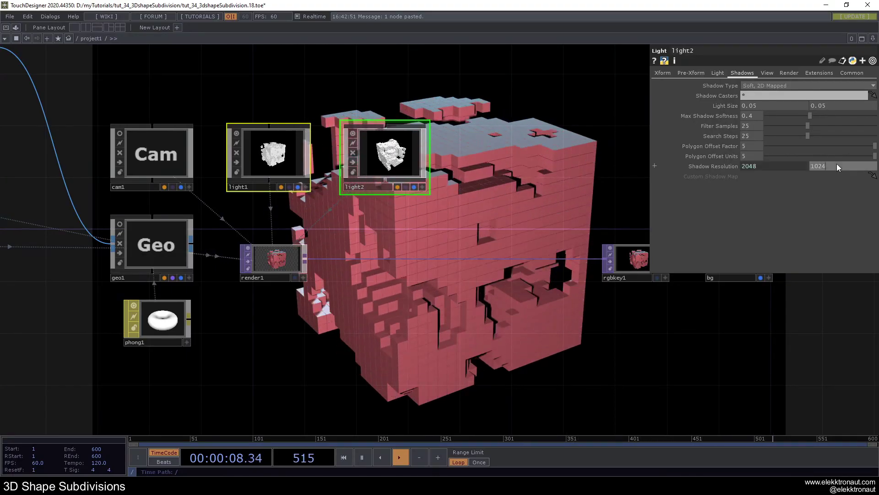
text(2048)
key(Return)
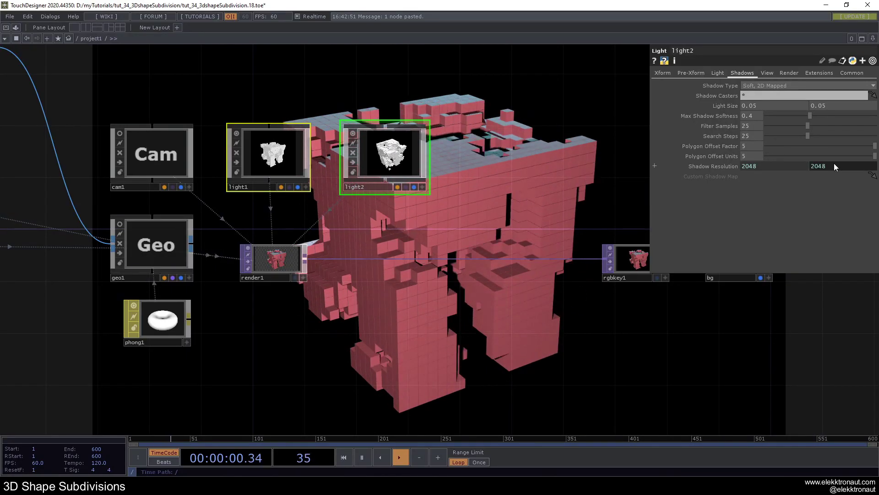
Step: Animate geo1's Y rotation with an absTime-based expression so the whole shape spins continuously
scroll(499, 170, down, 2)
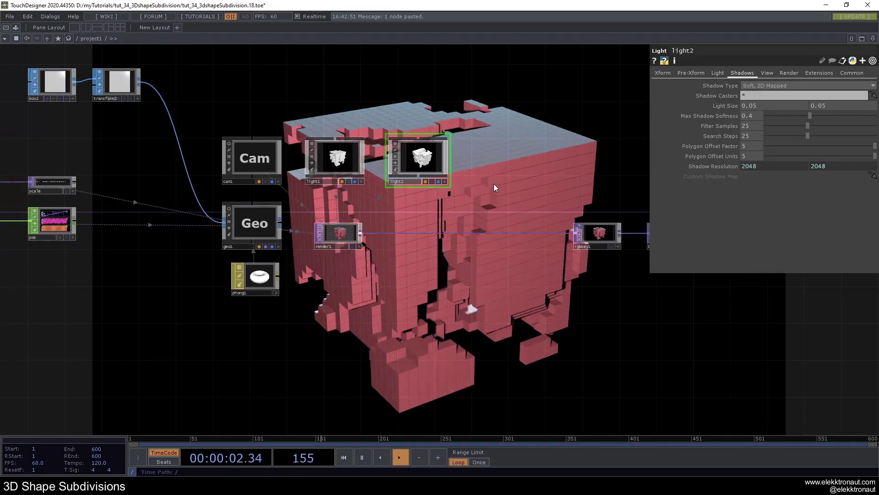
click(250, 229)
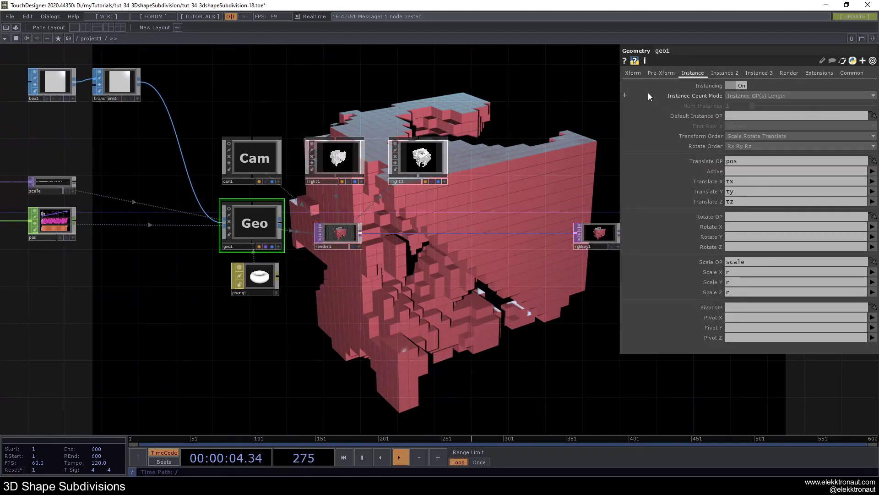
click(642, 75)
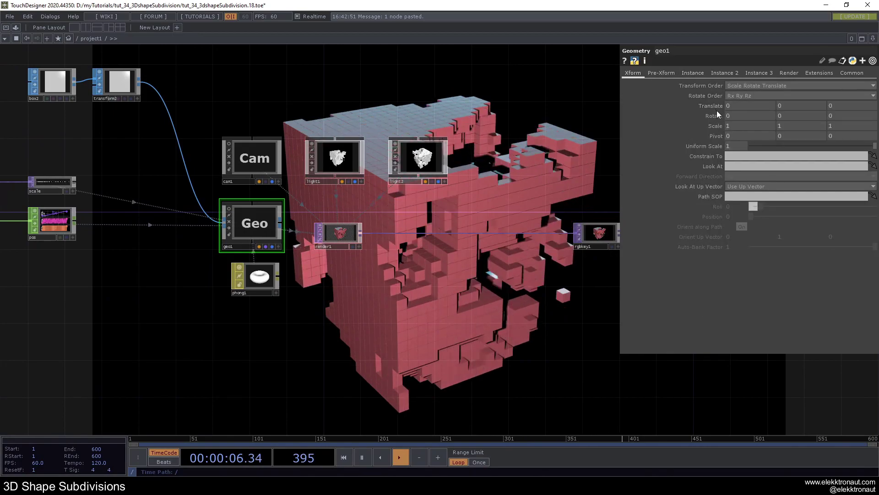
click(715, 114)
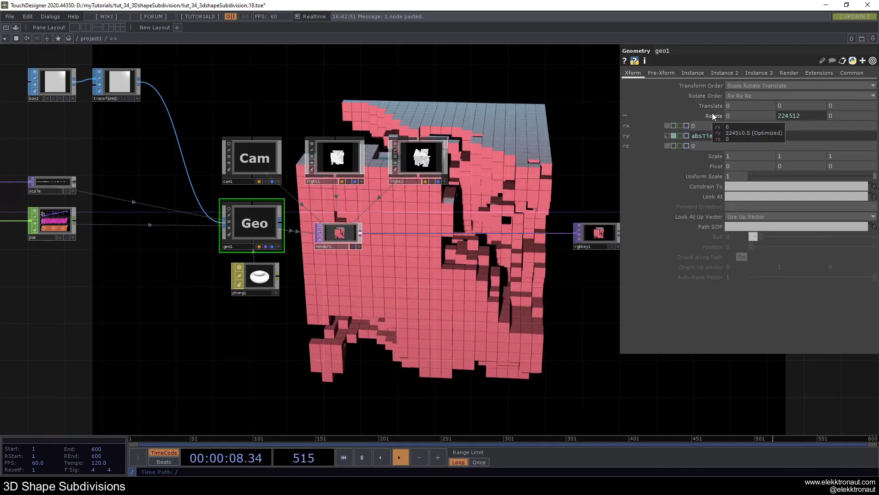
click(713, 113)
drag(499, 283, 497, 205)
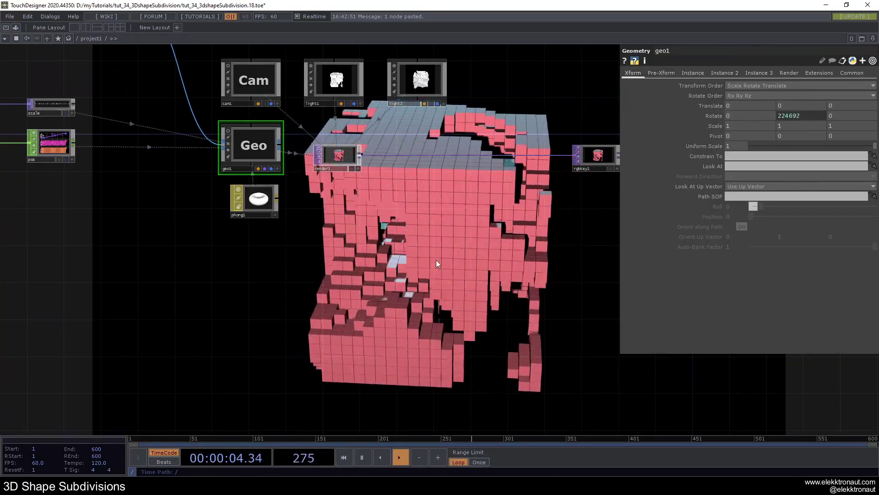
Step: Lower phong1's Constant color to -0.3 on all three channels to darken the material
drag(434, 241, 504, 210)
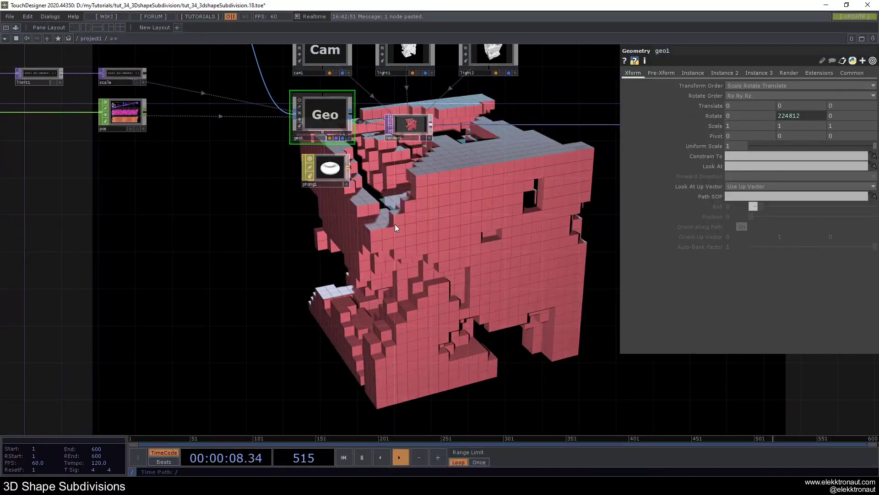
click(321, 176)
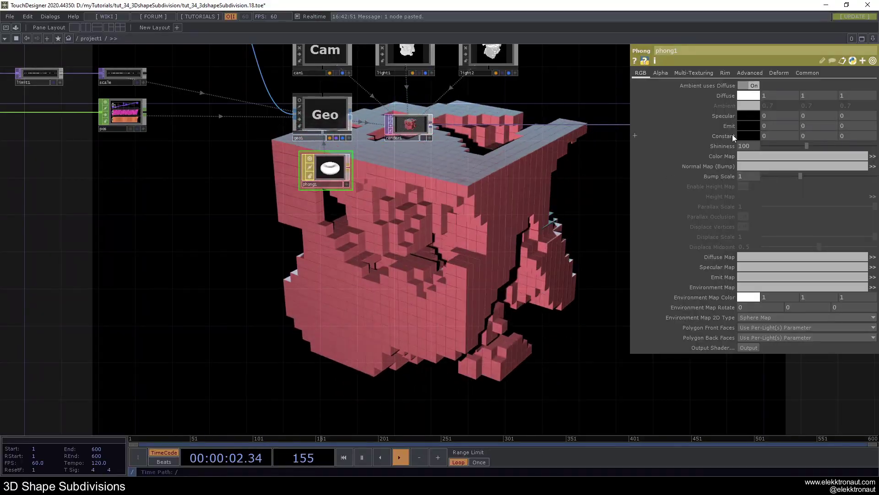
middle_drag(732, 133, 708, 128)
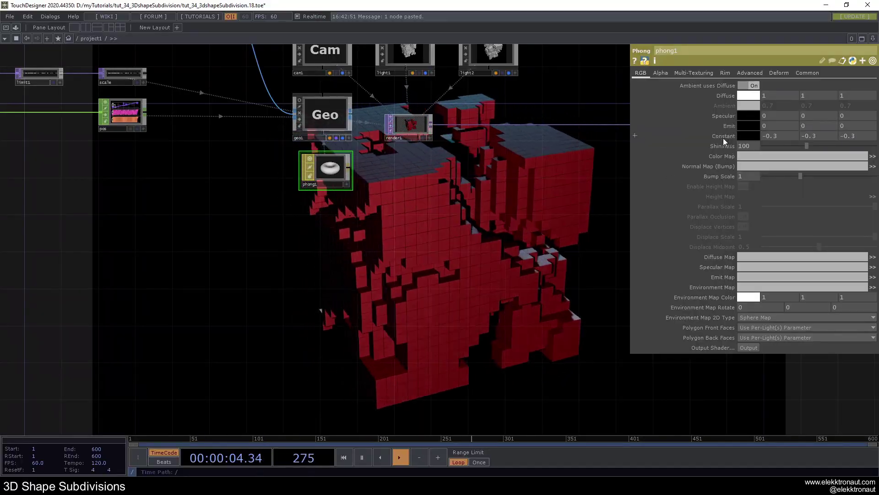
Step: Readjust the lighting direction by orbiting the light1 and light2 viewers, then leave both viewers inactive
drag(426, 216, 358, 295)
middle_drag(298, 121, 339, 204)
click(336, 199)
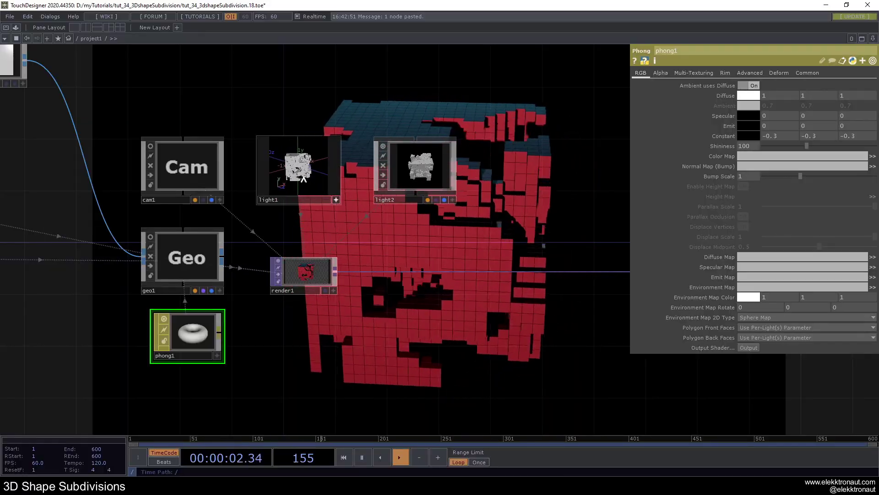
drag(303, 179, 333, 180)
click(452, 200)
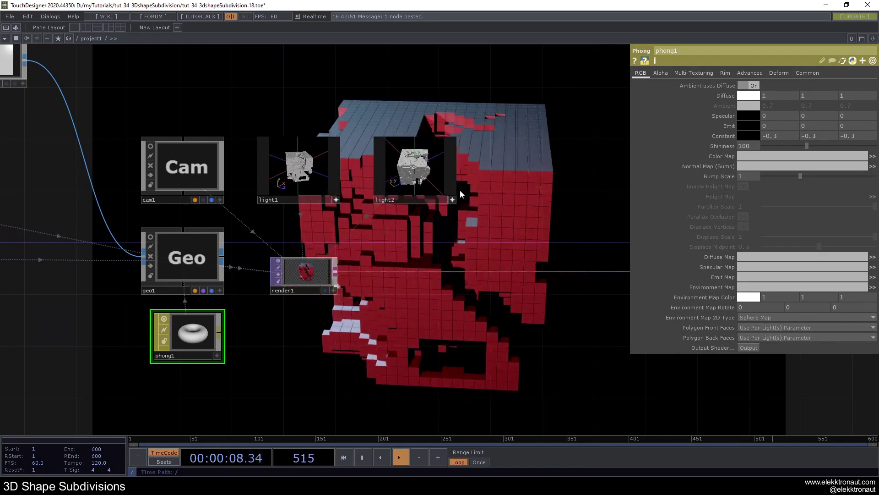
scroll(406, 206, down, 4)
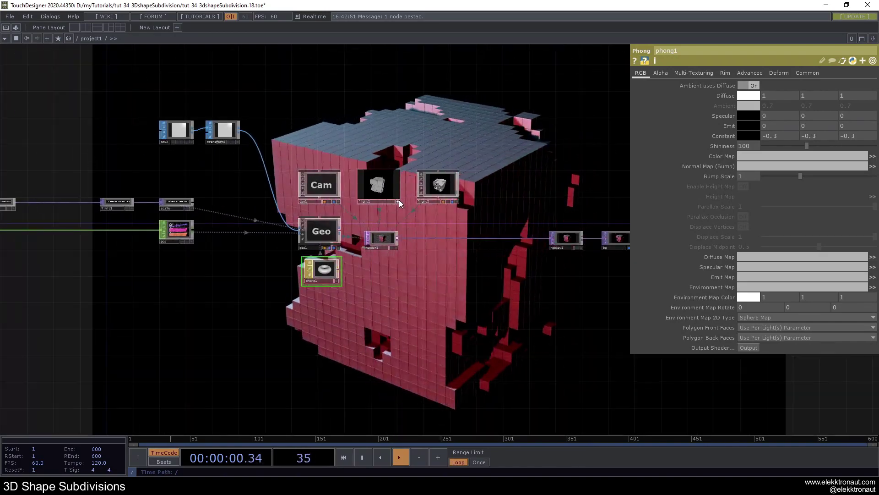
click(398, 201)
Step: Add a Sphere SOP below box1 and wire it into null1 in place of transform1 as the instancing shape
drag(277, 336, 376, 256)
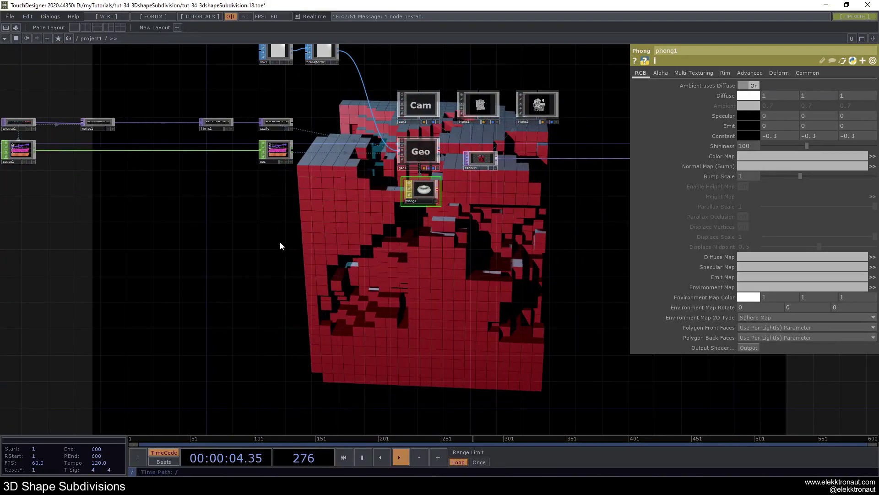
drag(287, 242, 470, 250)
drag(273, 247, 572, 267)
scroll(343, 224, up, 3)
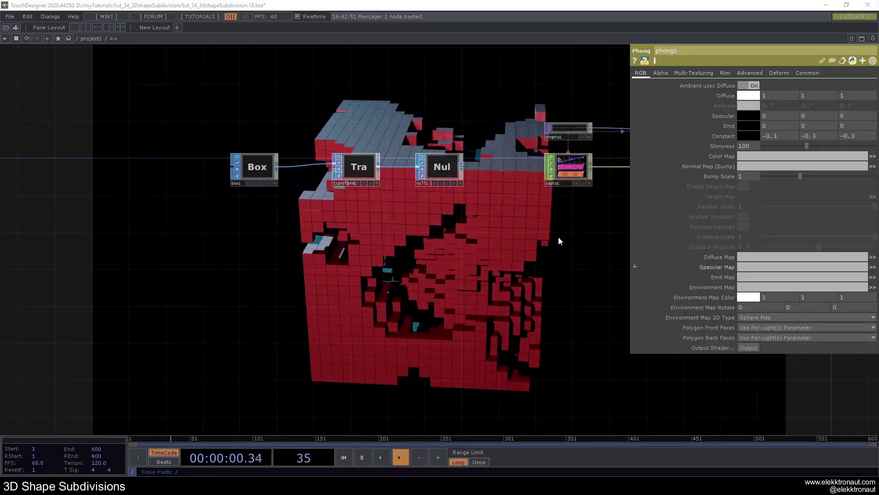
key(Tab)
text(sp)
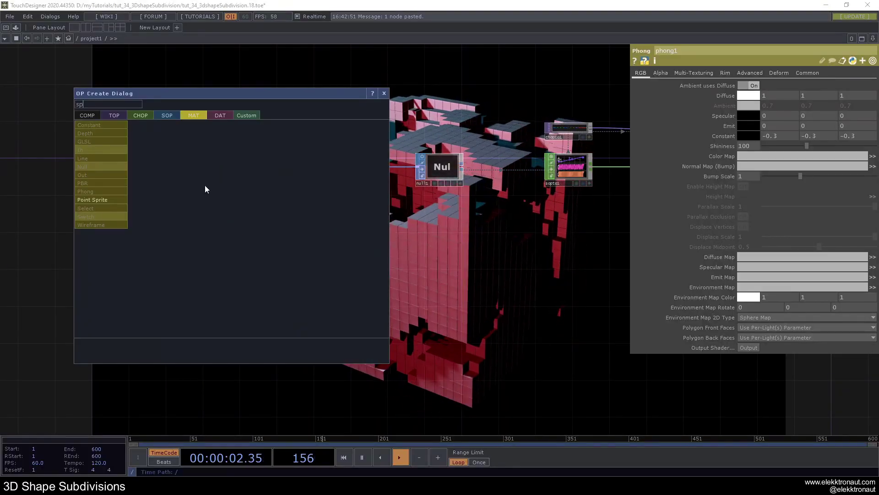
click(172, 117)
click(254, 200)
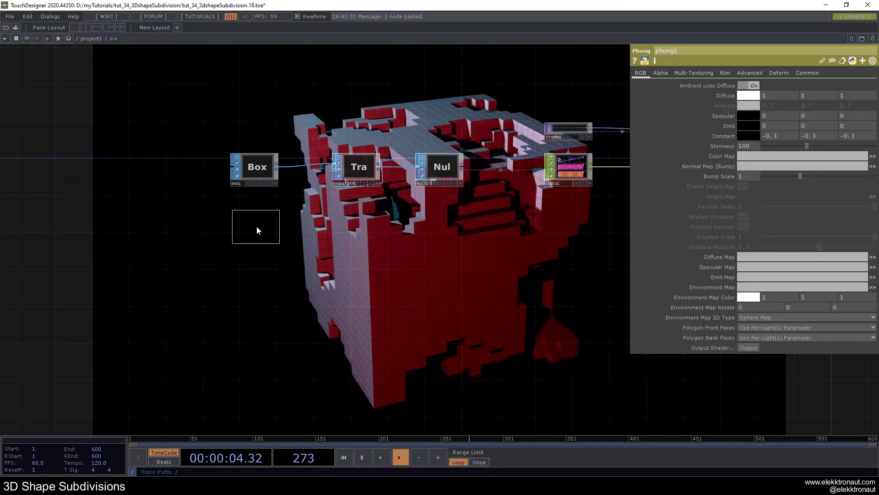
click(278, 206)
drag(278, 223, 337, 167)
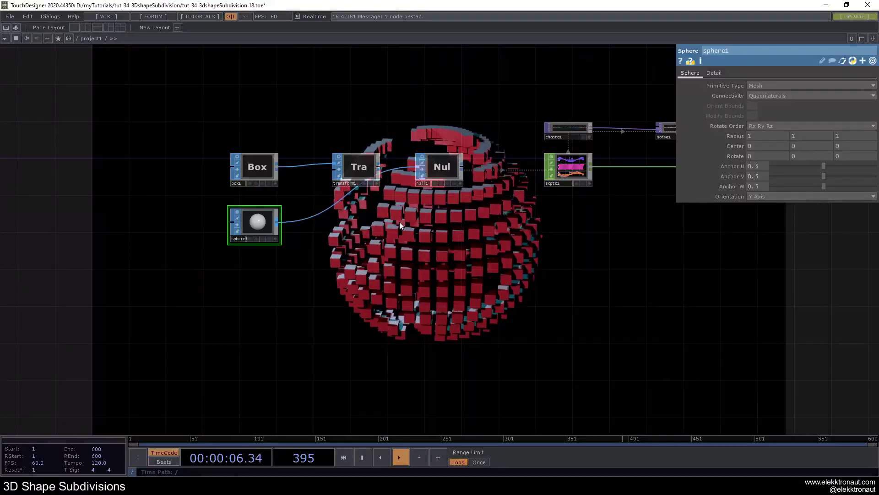
Step: Increase sphere1's Radius to 1.5 on all three axes
scroll(267, 248, up, 2)
scroll(267, 248, up, 1)
drag(447, 251, 405, 214)
middle_drag(743, 140, 790, 136)
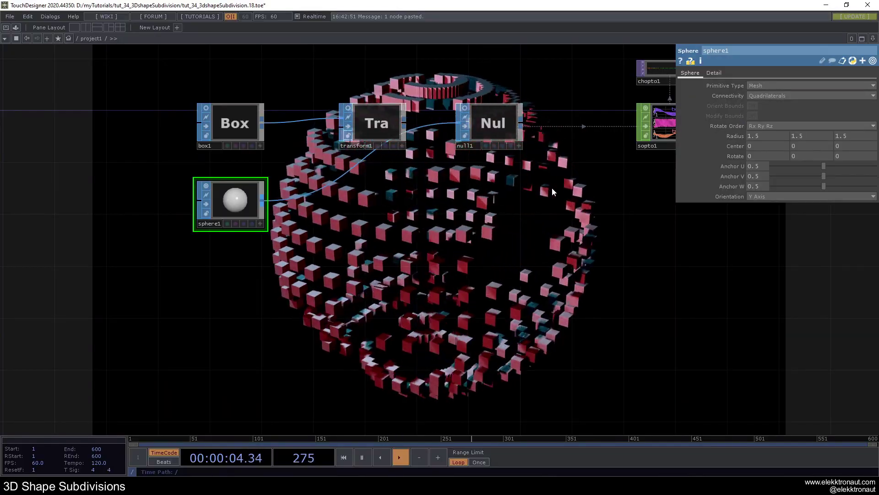
drag(462, 242, 566, 241)
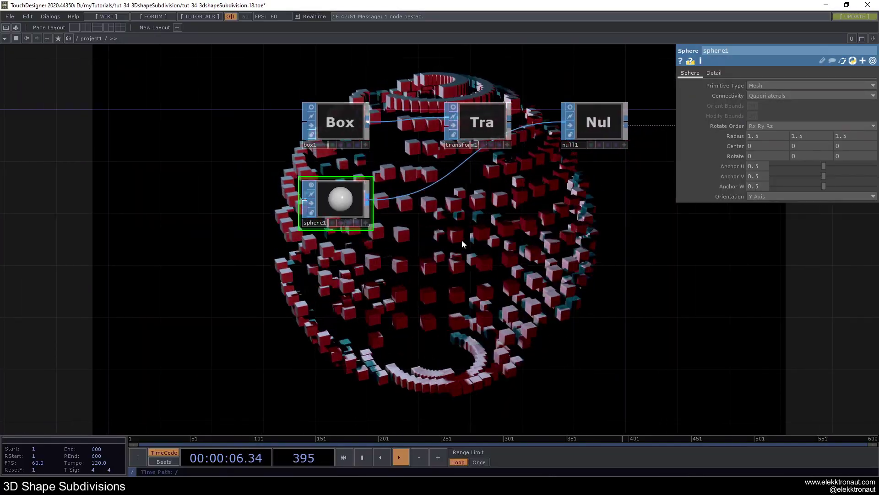
drag(566, 271, 534, 211)
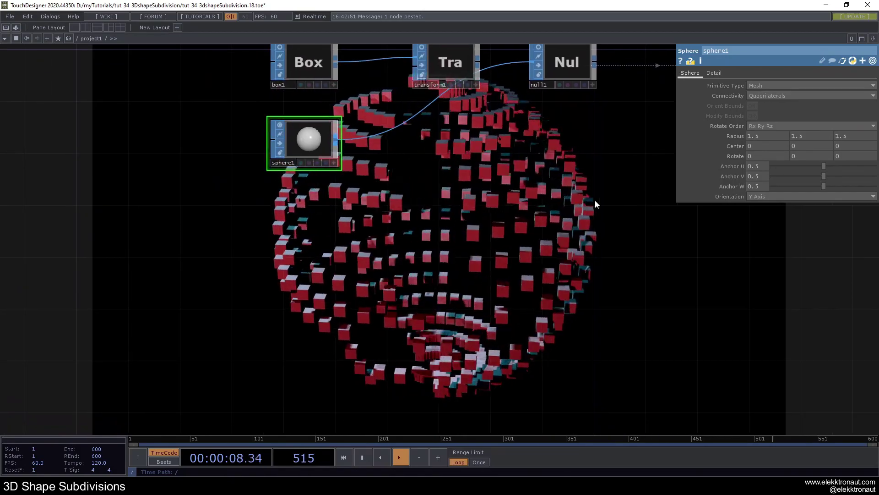
Step: Display sphere1's viewer as a wireframe and examine the mesh up close, leaving the viewer inactive
drag(349, 172, 376, 255)
scroll(338, 213, up, 4)
click(311, 201)
key(w)
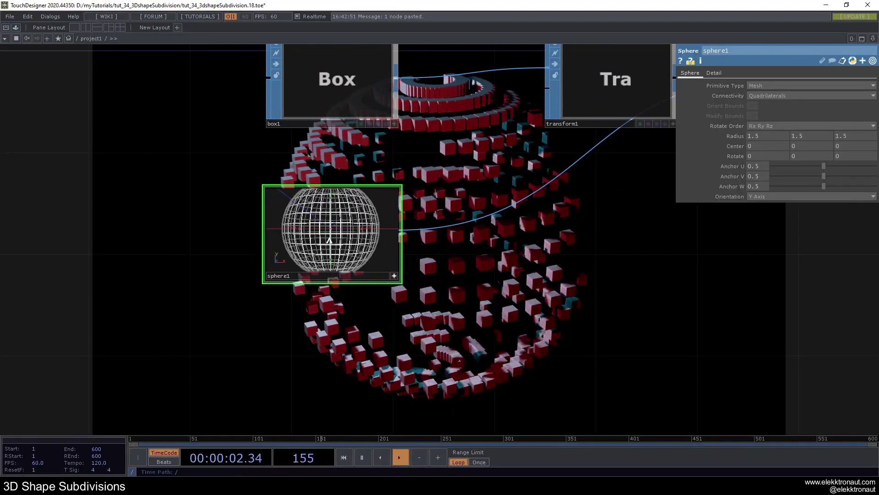
scroll(324, 241, up, 10)
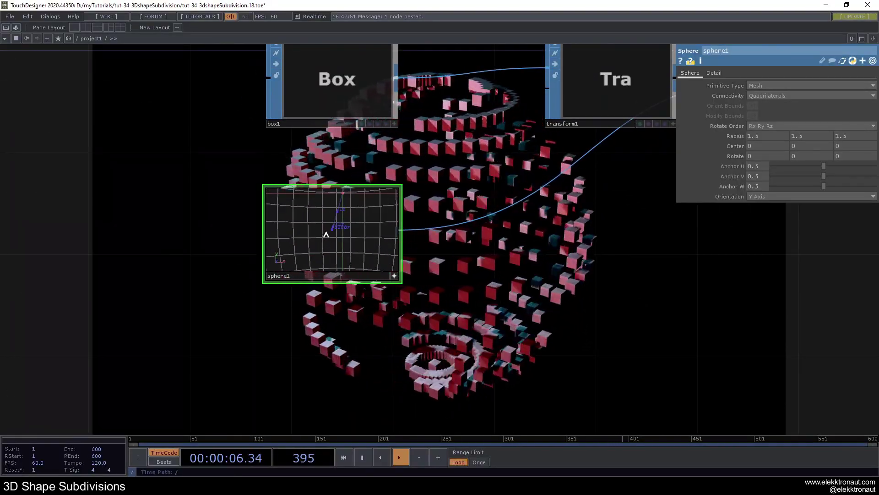
scroll(331, 239, down, 10)
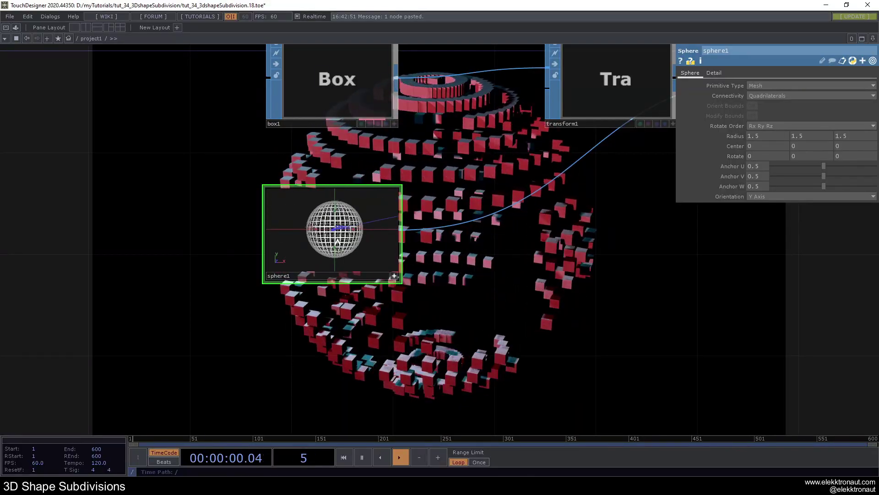
click(394, 276)
drag(461, 273, 408, 280)
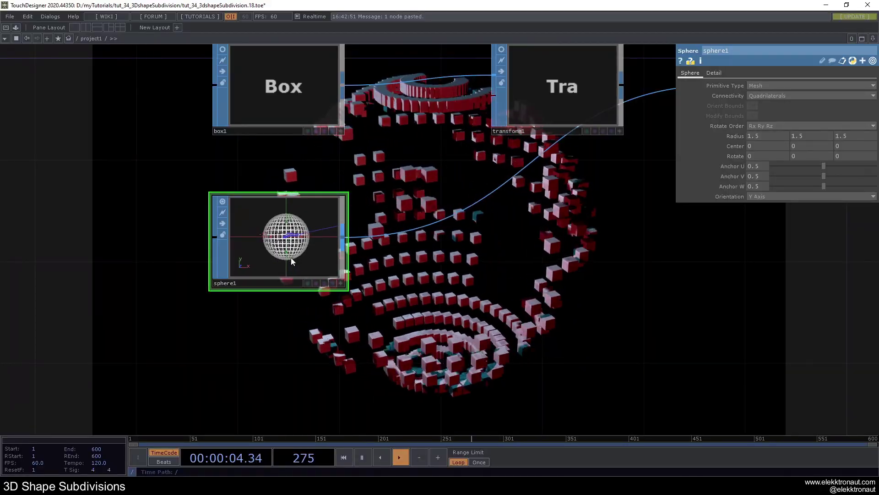
right_click(360, 234)
click(377, 228)
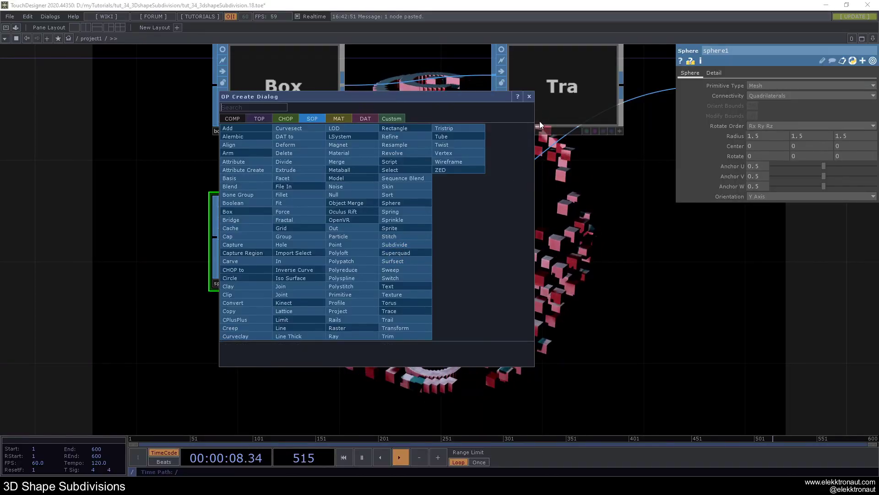
click(529, 97)
key(h)
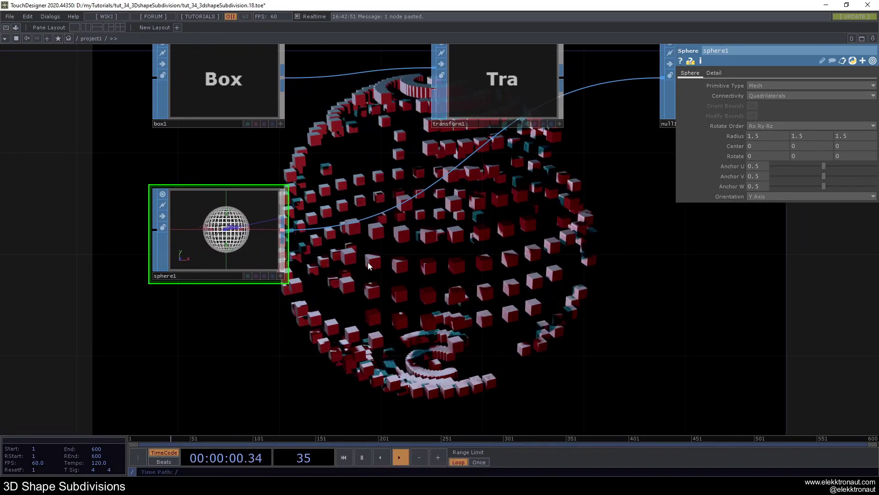
Step: Insert a Copy SOP on the connection between sphere1 and null1
right_click(361, 232)
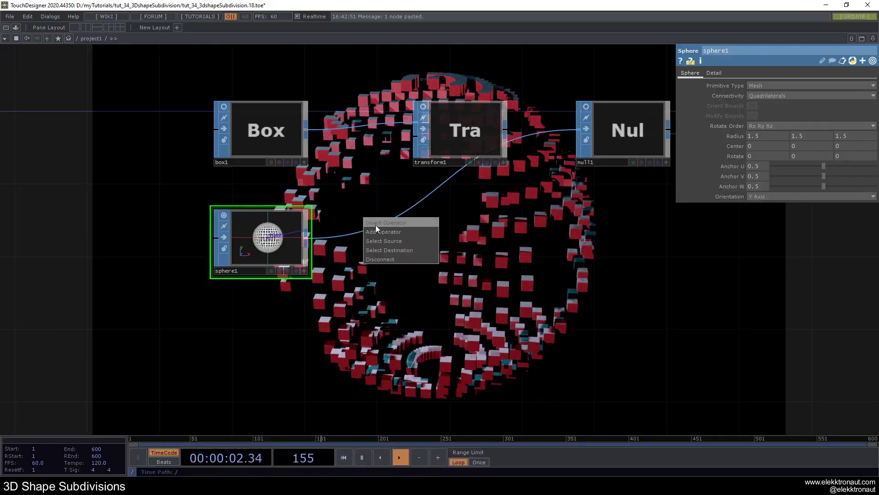
click(375, 225)
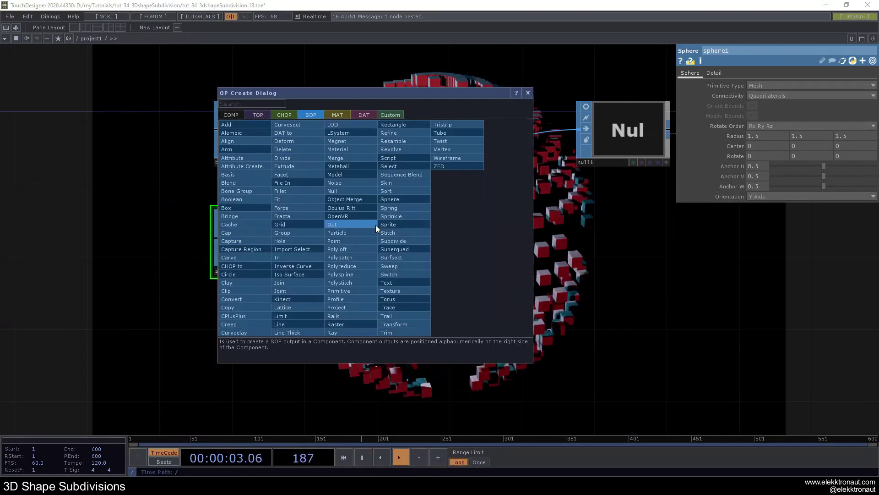
click(243, 304)
click(438, 250)
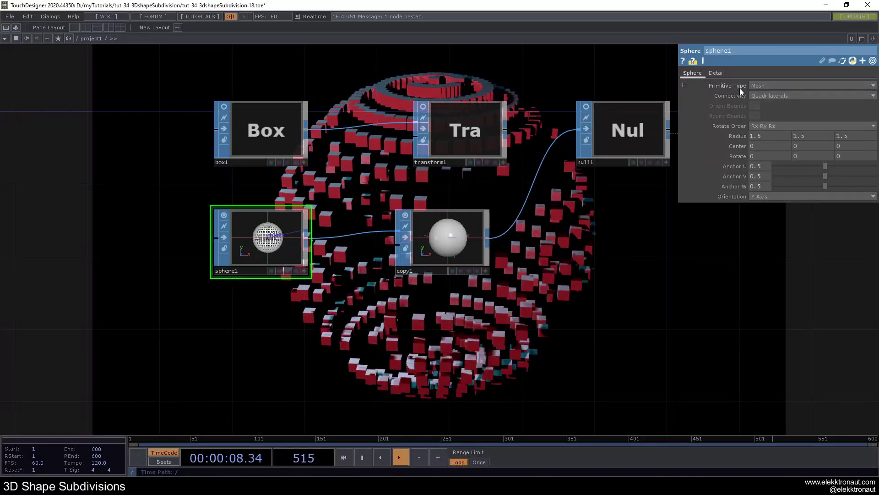
Step: Change sphere1's Primitive Type to Polygon and set its Frequency to 20
click(774, 86)
click(764, 102)
drag(587, 249, 536, 217)
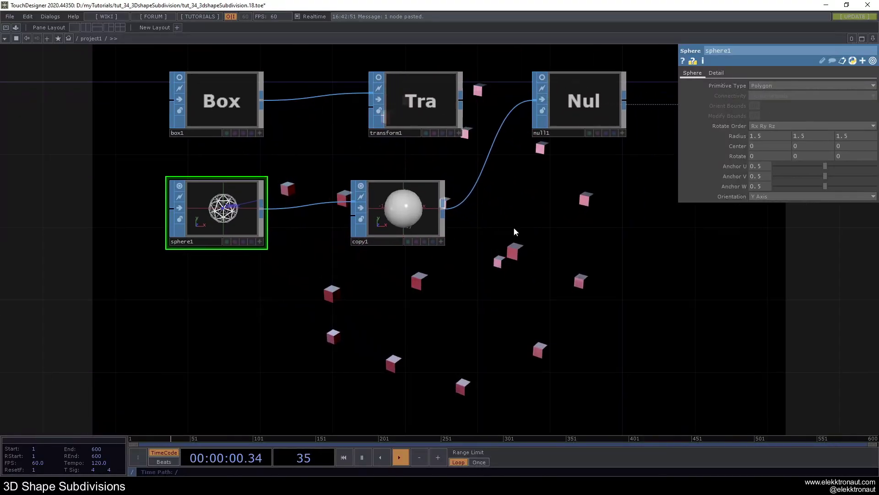
click(713, 72)
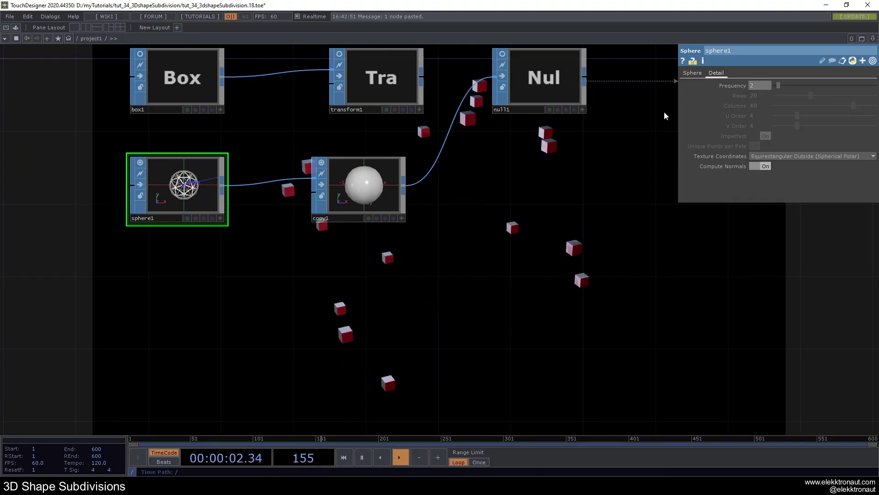
text(0)
key(Return)
drag(472, 217, 455, 175)
scroll(483, 175, down, 3)
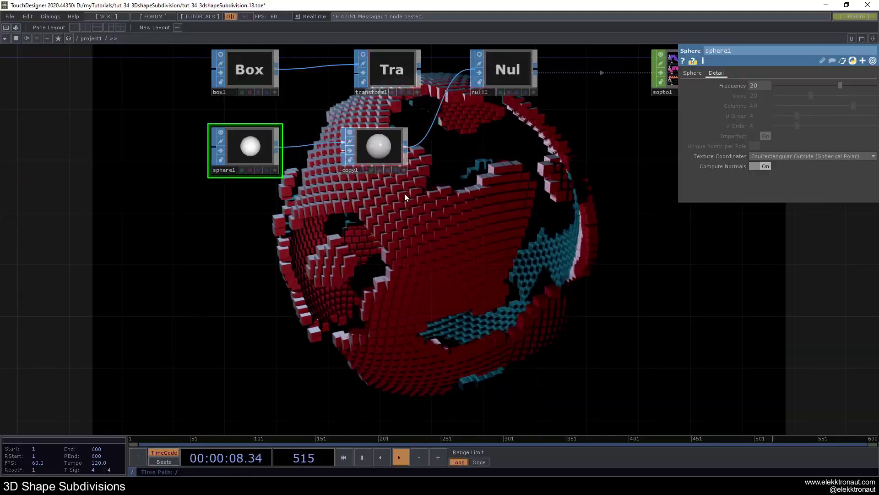
Step: Set copy1's Number of Copies to 5 and its Uniform Scale to 0.8
drag(399, 206, 386, 218)
drag(365, 166, 377, 166)
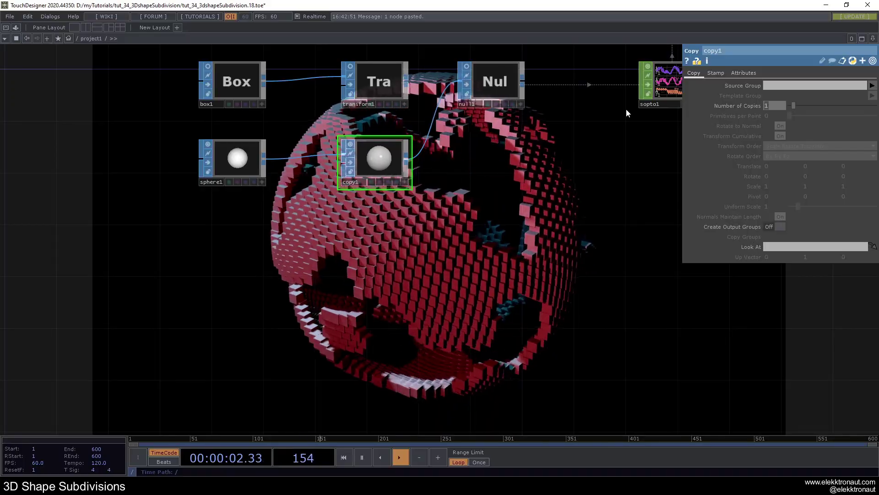
text(5)
key(Return)
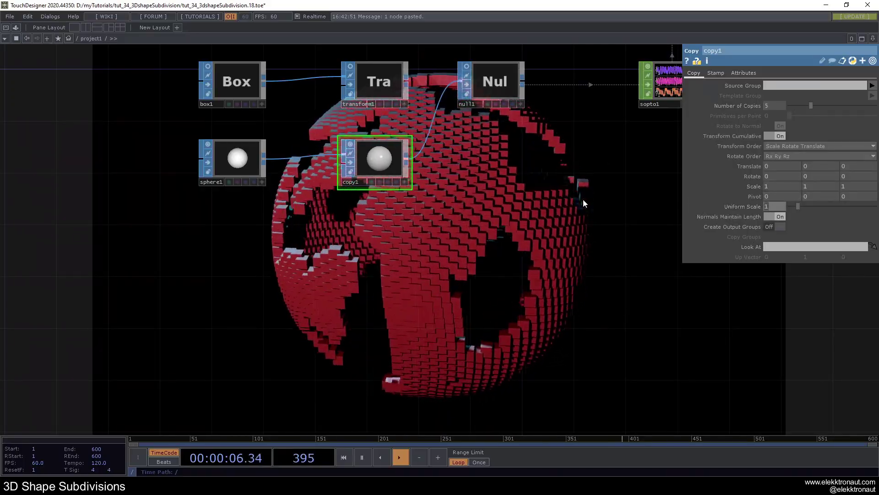
text(.8)
key(Return)
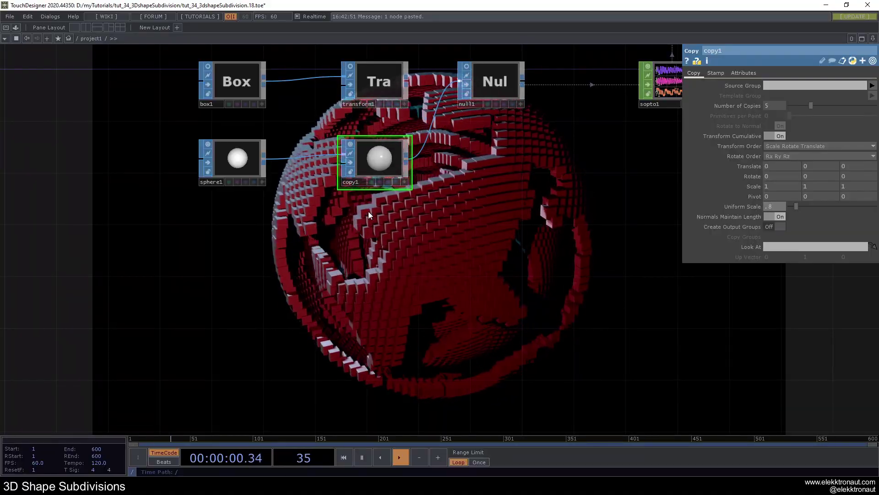
Step: Inspect the copied spheres in copy1's viewer and turn off the viewers of sphere1 and copy1
scroll(397, 150, up, 3)
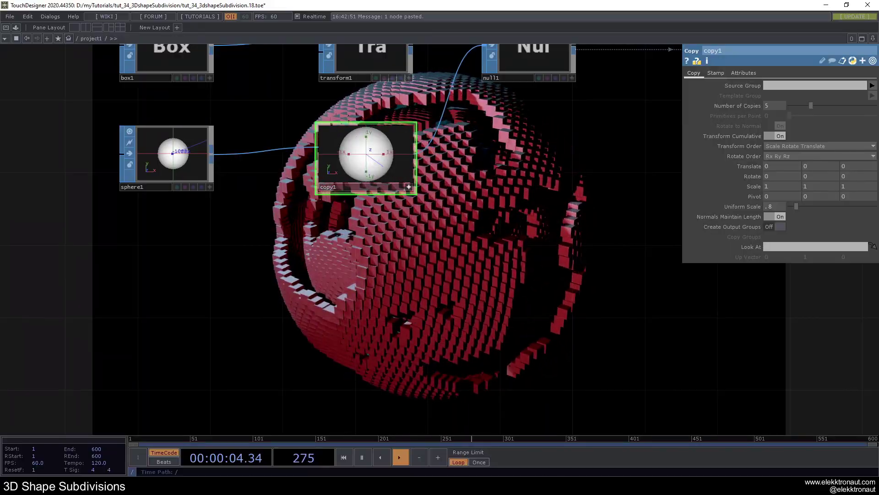
scroll(366, 154, up, 3)
scroll(366, 154, down, 3)
drag(366, 154, 421, 184)
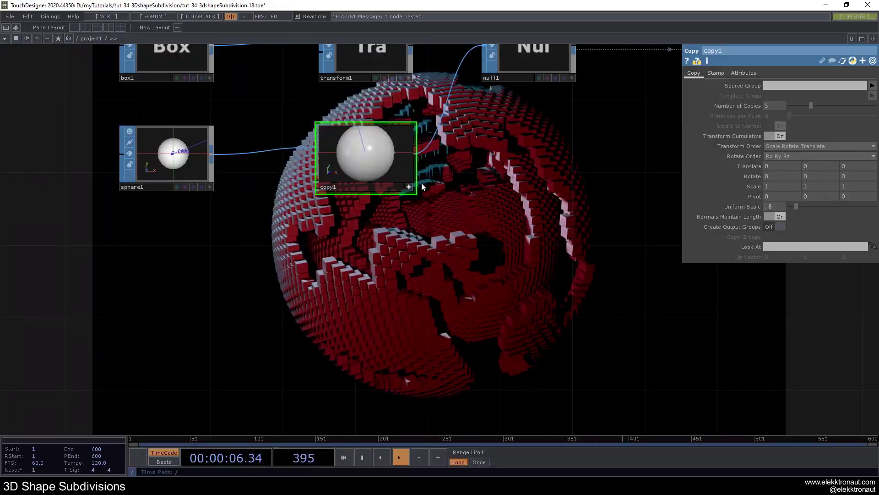
click(409, 187)
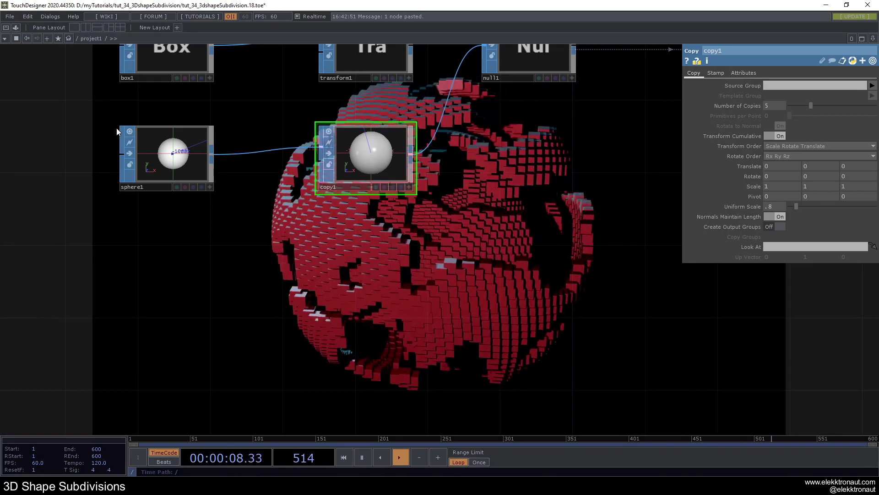
click(129, 131)
click(328, 132)
scroll(328, 151, down, 3)
drag(470, 191, 394, 177)
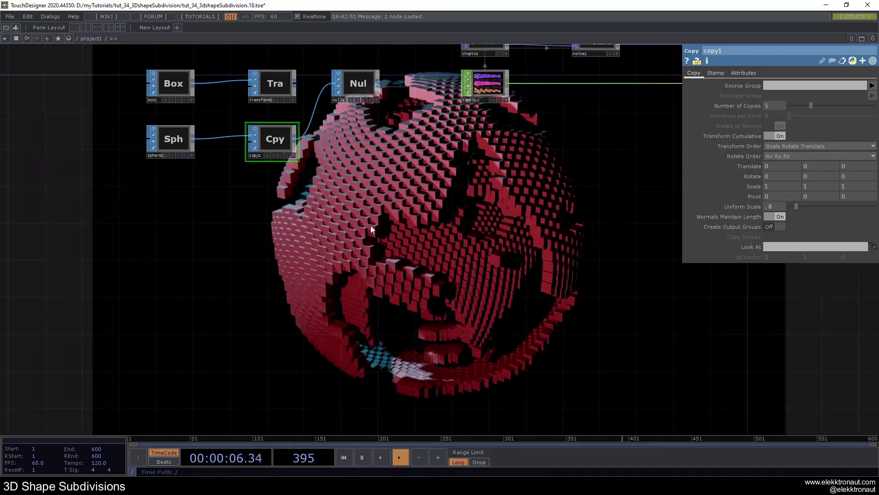
Step: Try lowering noise1's Offset to about 0.173 and undo the change
drag(556, 144, 349, 204)
click(387, 105)
click(694, 73)
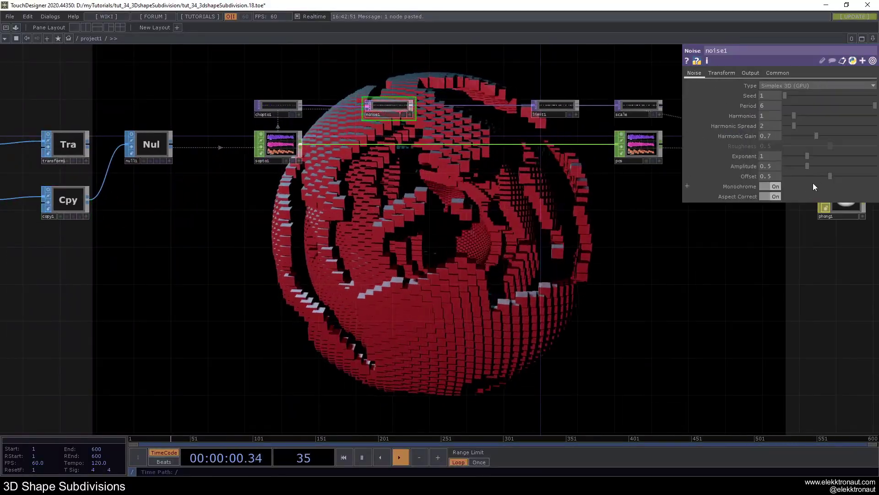
drag(819, 176, 801, 177)
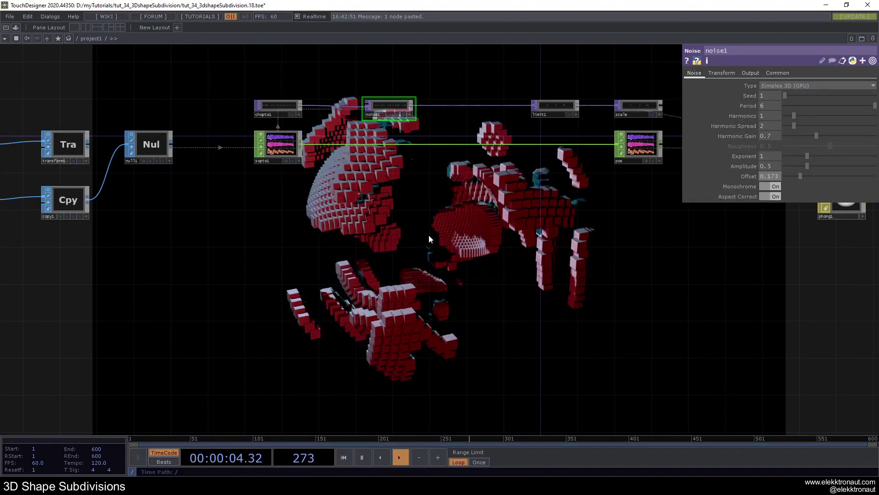
key(ctrl+z)
key(ctrl+z)
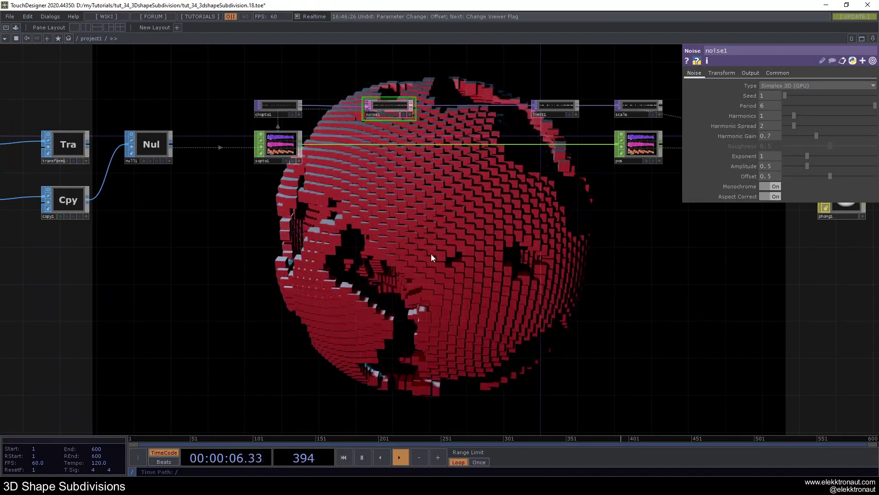
Step: Try reducing transform2's Uniform Scale to 0.048 for smaller boxes and undo the change
scroll(391, 243, down, 8)
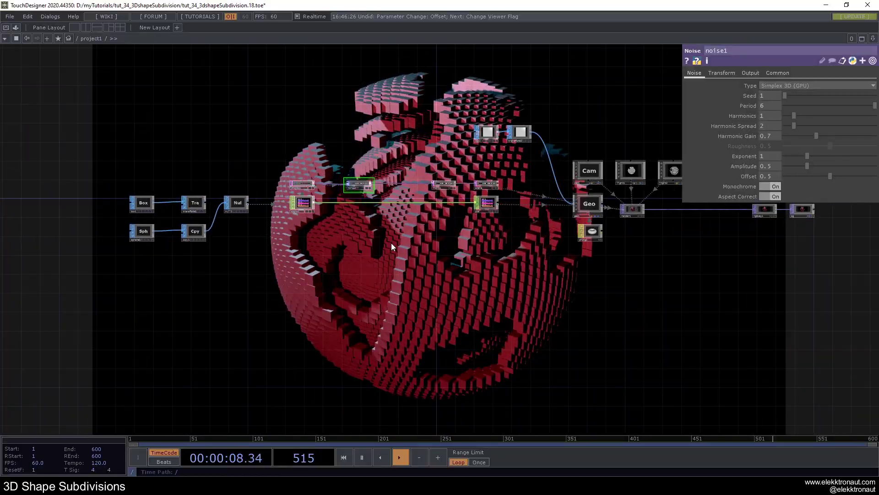
scroll(218, 252, up, 5)
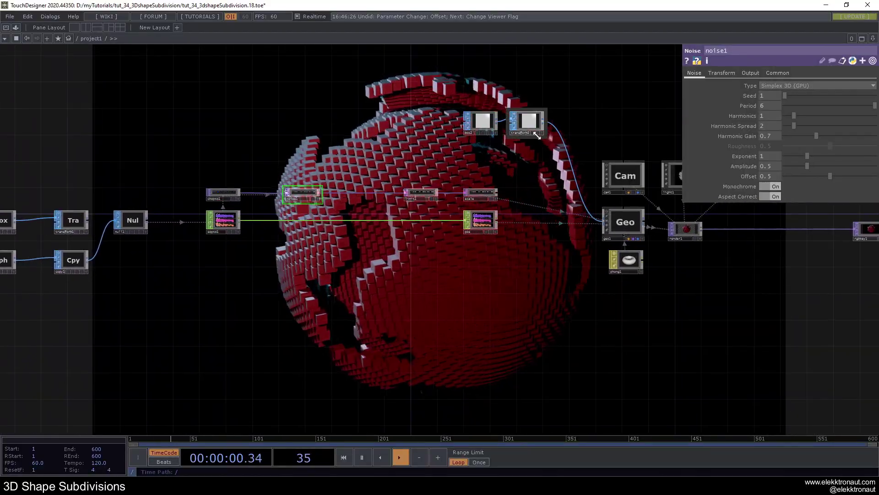
click(531, 128)
drag(462, 213, 390, 79)
mouse_move(768, 158)
middle_down()
mouse_move(768, 168)
mouse_move(744, 168)
mouse_move(761, 169)
middle_up()
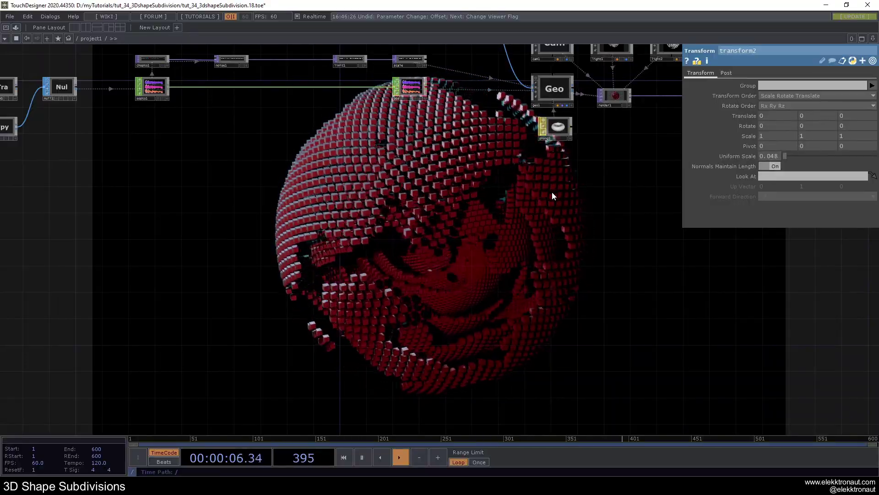
key(ctrl+z)
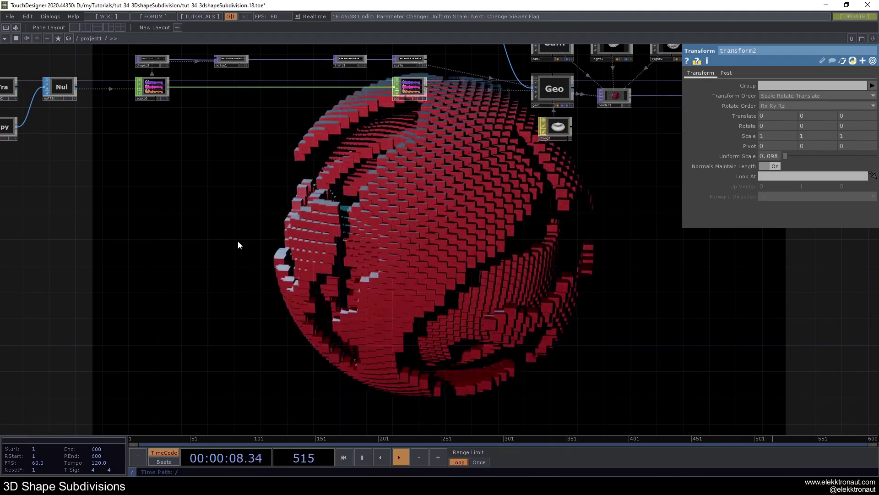
Step: Add a Superquad SOP below sphere1 as another source shape
drag(18, 207, 398, 218)
scroll(403, 203, up, 3)
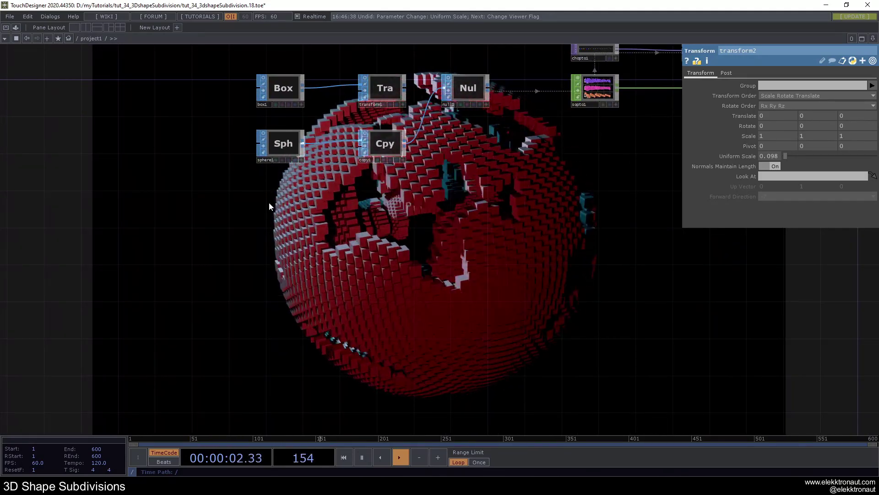
key(Tab)
text(su)
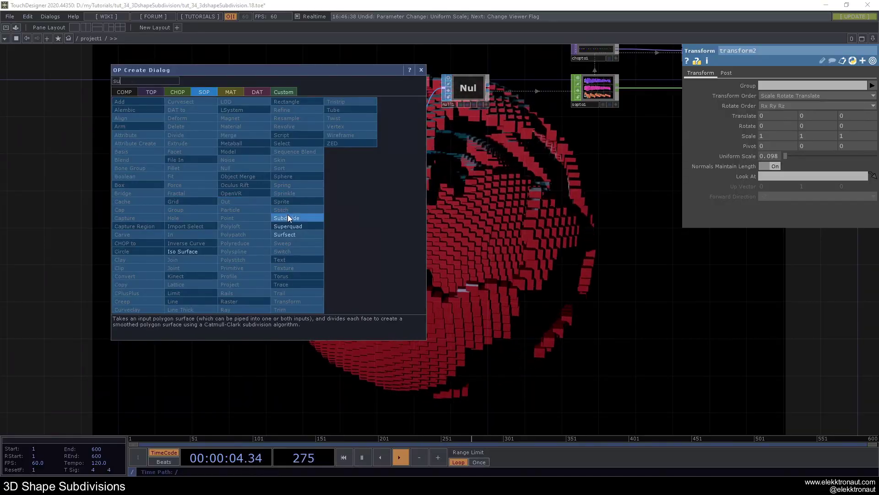
click(292, 225)
click(288, 208)
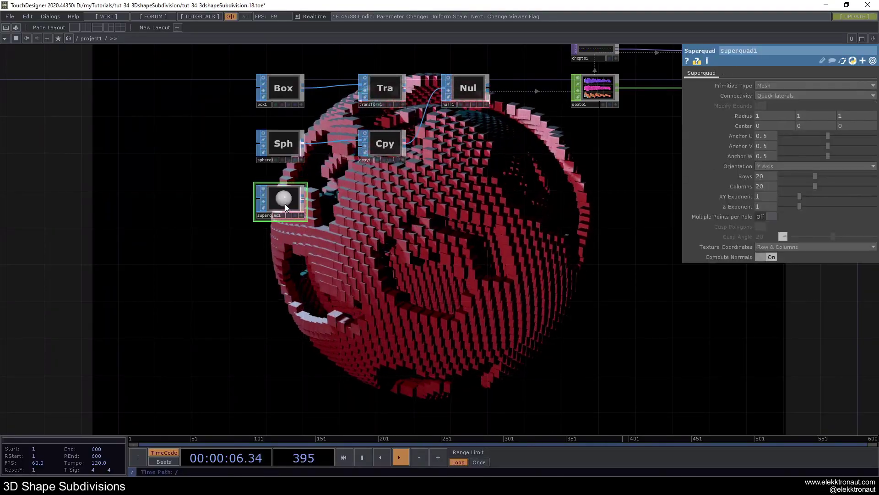
Step: Wire superquad1 into null1 in place of copy1 and set its Radius to 1.5 on all three axes
scroll(262, 188, up, 5)
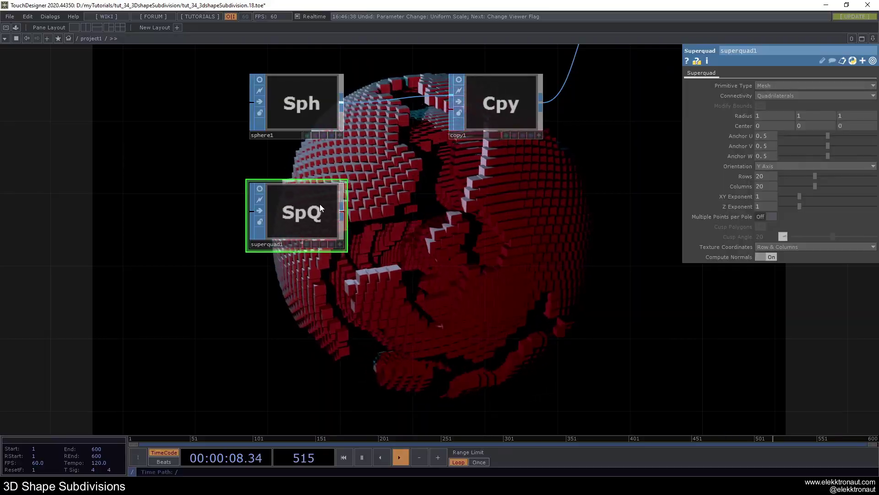
scroll(320, 204, down, 3)
drag(343, 208, 439, 111)
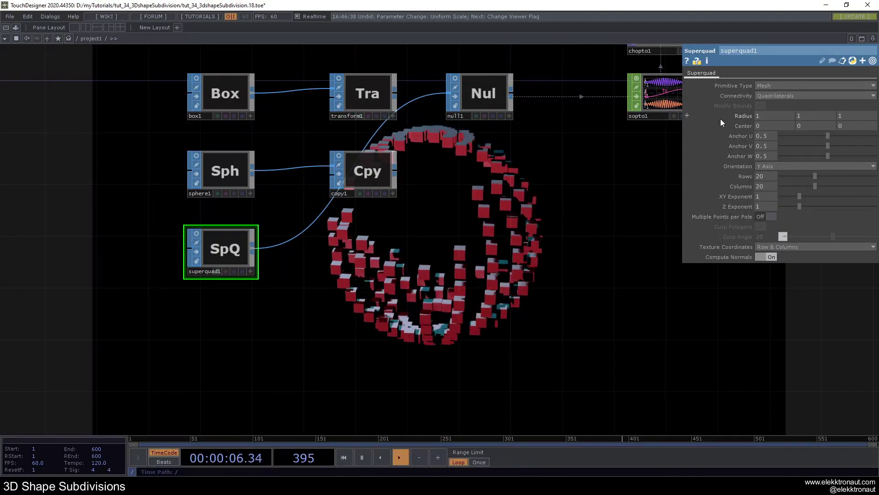
middle_drag(737, 112, 761, 102)
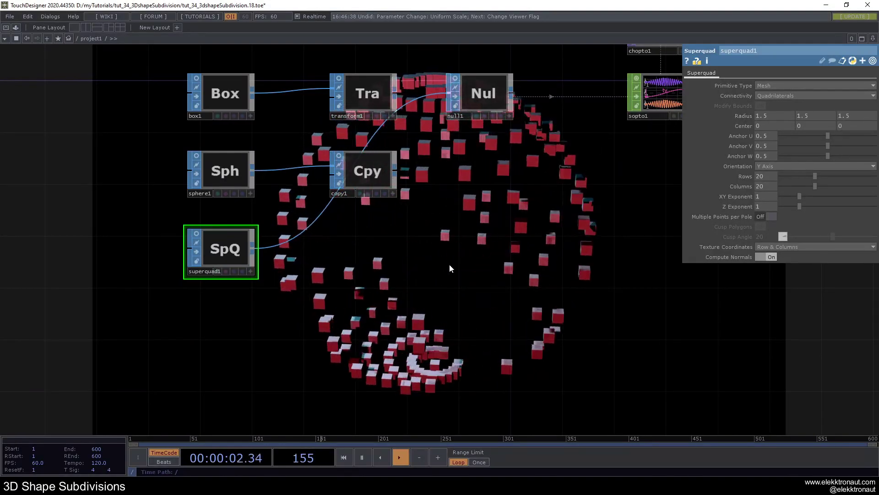
Step: Switch superquad1's Primitive Type to Polygon and set both Rows and Columns to 100
drag(456, 270, 417, 214)
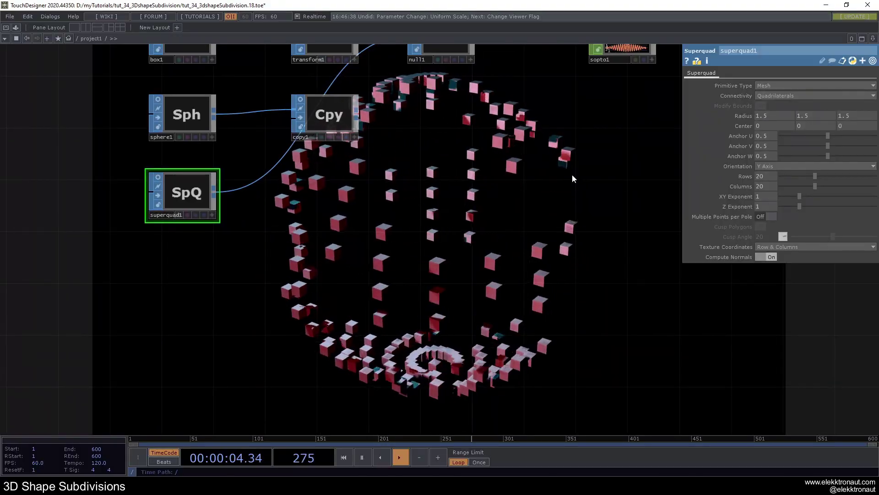
click(782, 85)
click(773, 94)
drag(815, 177, 875, 186)
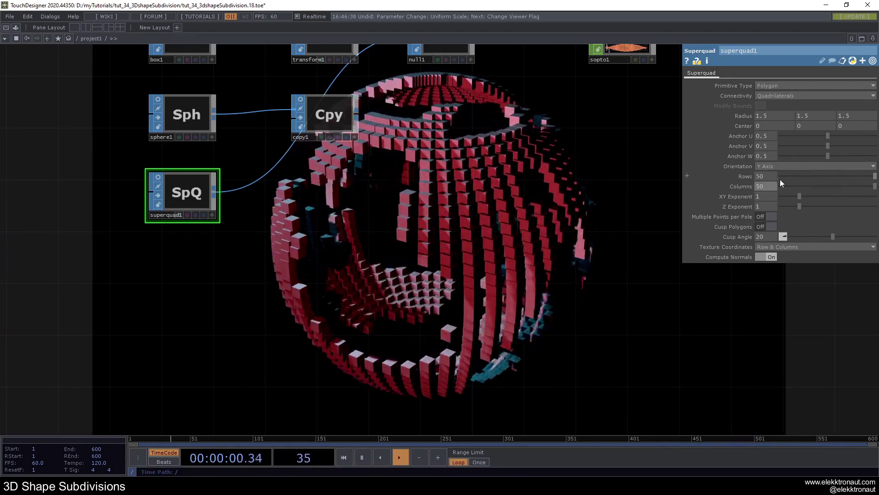
click(759, 176)
text(100)
key(Return)
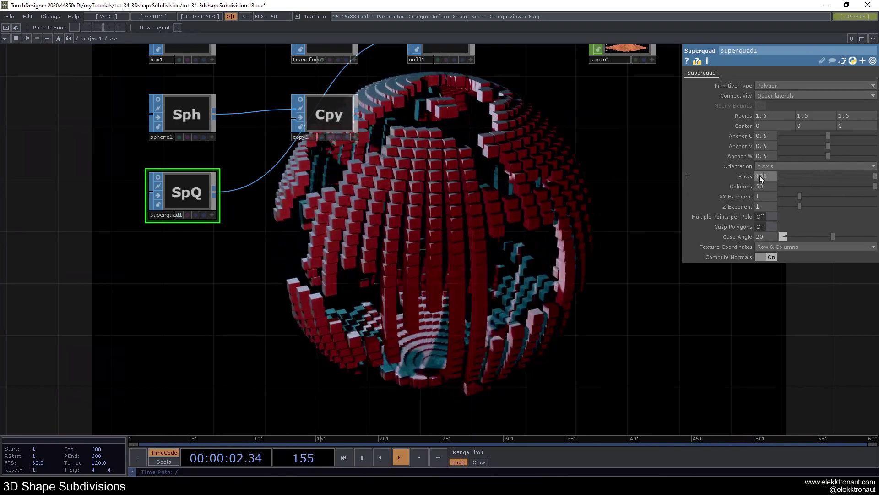
click(758, 186)
text(100)
key(Return)
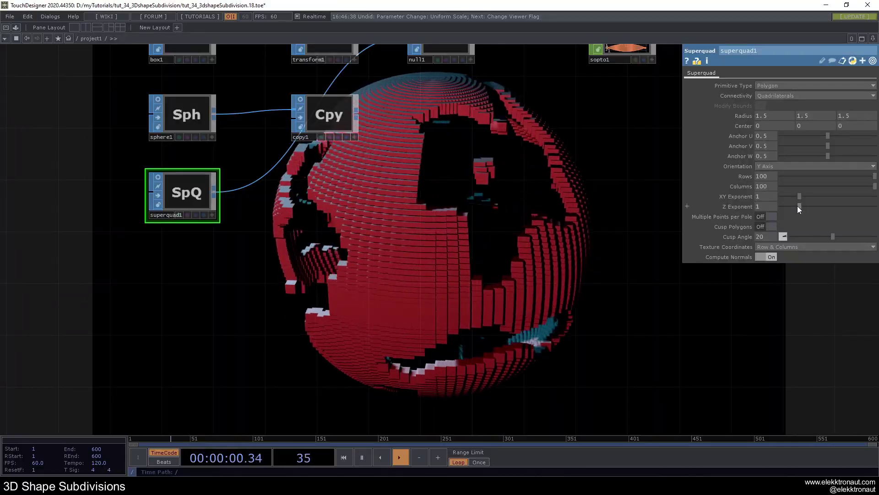
Step: Try raising superquad1's Z Exponent to 3.11
drag(798, 205, 839, 212)
scroll(466, 194, down, 5)
drag(477, 191, 414, 207)
scroll(514, 136, up, 2)
click(515, 135)
drag(506, 177, 506, 135)
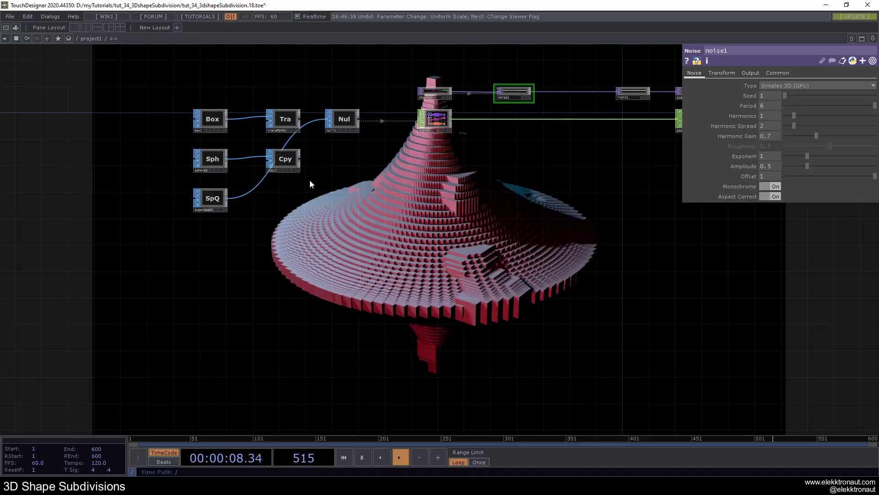
Step: Set superquad1's XY Exponent to 0.44 and its Z Exponent to 2.57
click(212, 198)
drag(448, 233, 430, 207)
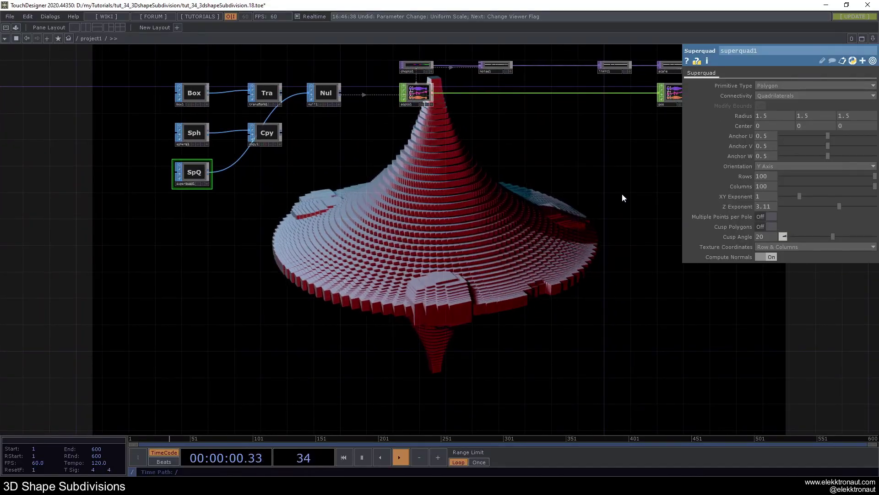
mouse_move(833, 205)
mouse_down()
mouse_move(784, 208)
mouse_move(833, 213)
mouse_move(783, 196)
mouse_move(876, 206)
mouse_move(781, 197)
mouse_move(831, 209)
mouse_up()
click(801, 207)
drag(500, 204, 460, 227)
Step: Set noise1's Offset to 0.5 to open gaps in the shape
click(452, 89)
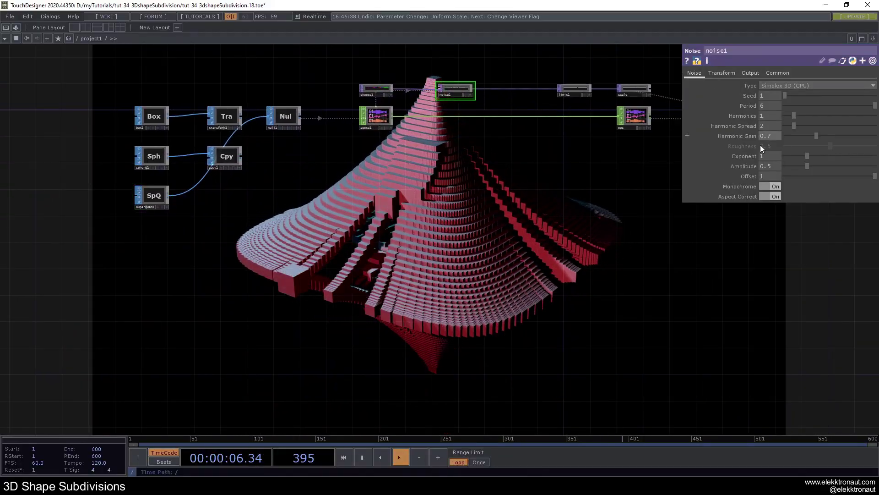
drag(861, 178, 765, 178)
text(5)
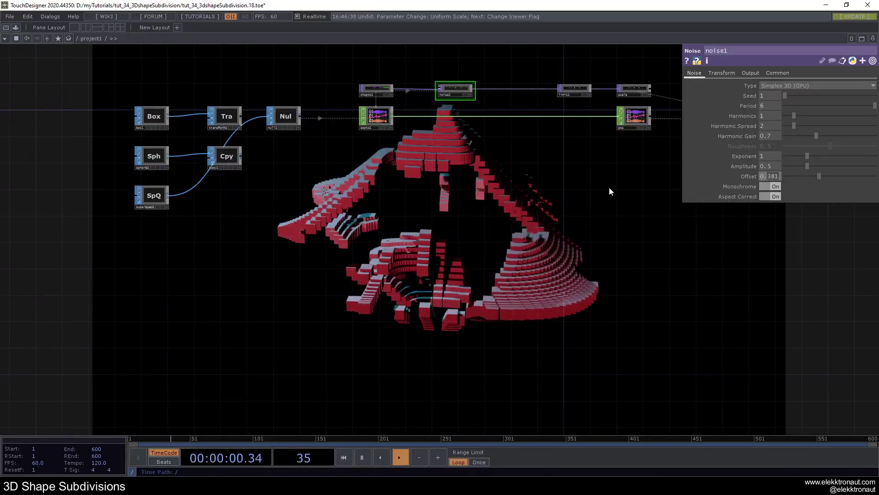
key(Return)
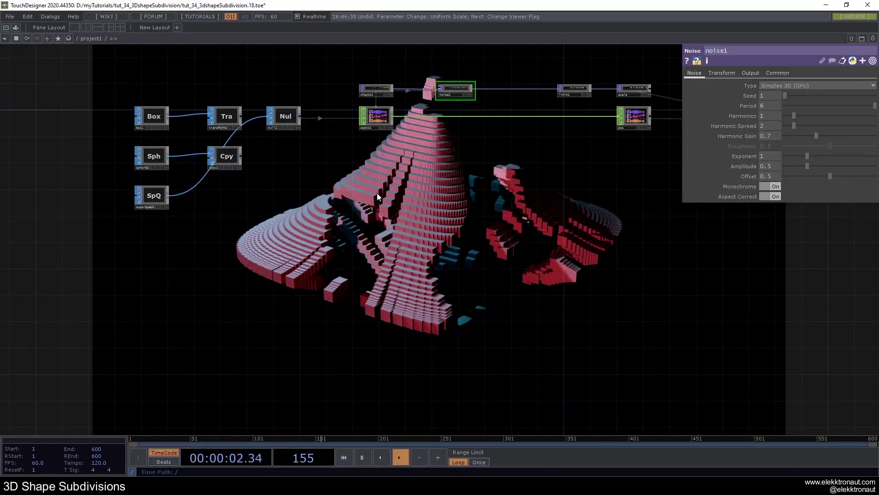
drag(394, 184, 351, 240)
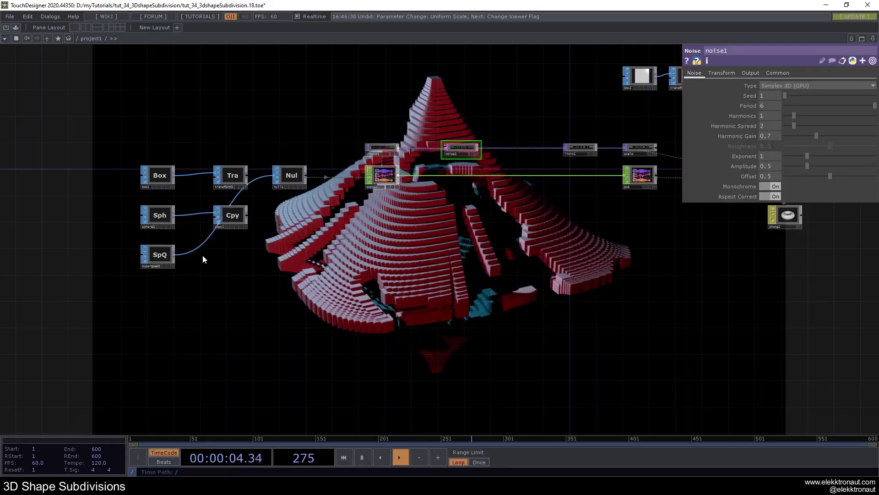
Step: Move the source shape nodes together with sopto1, chopto1 and noise1 farther away from limit1
click(160, 255)
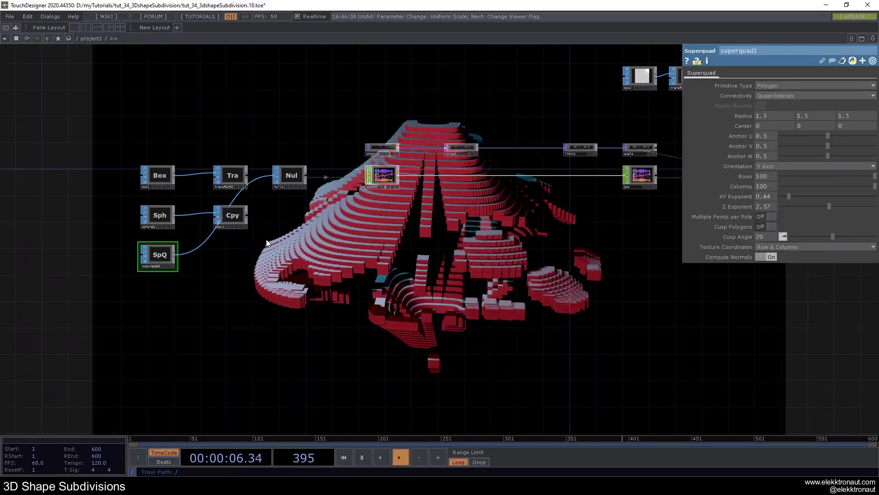
scroll(367, 260, down, 3)
scroll(389, 249, up, 3)
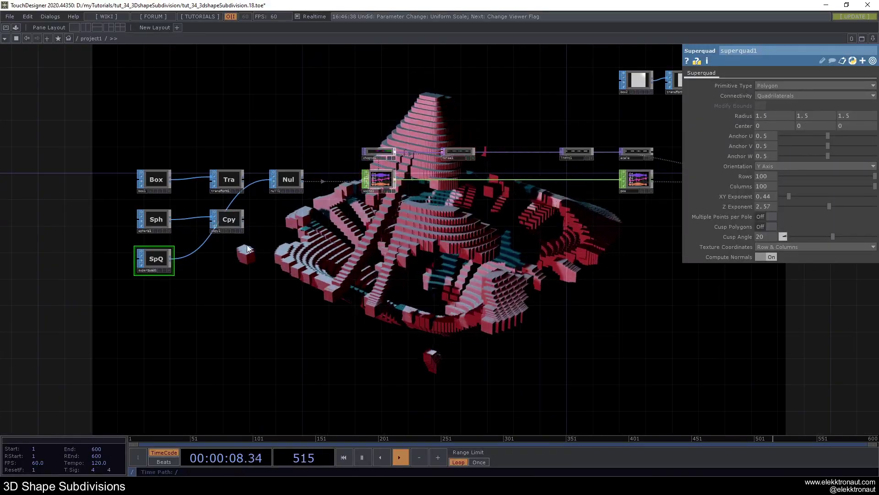
drag(511, 255, 328, 257)
scroll(317, 249, down, 3)
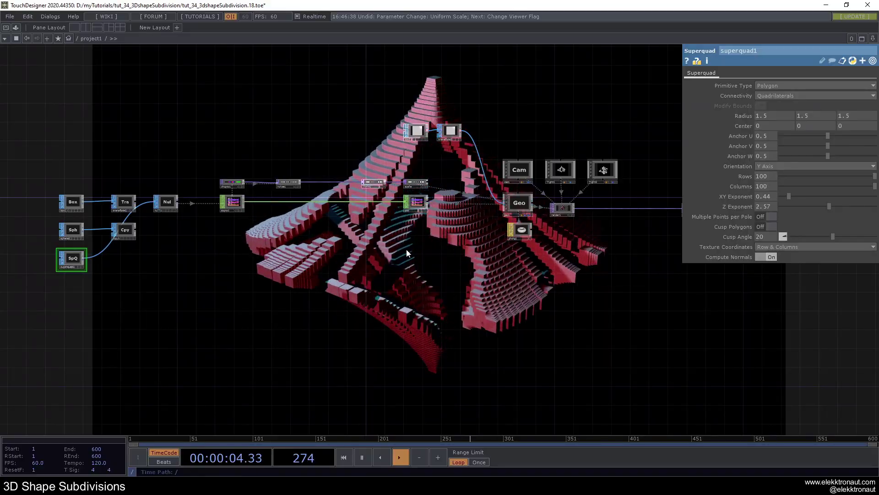
drag(390, 249, 550, 321)
right_drag(194, 215, 441, 355)
drag(398, 278, 370, 279)
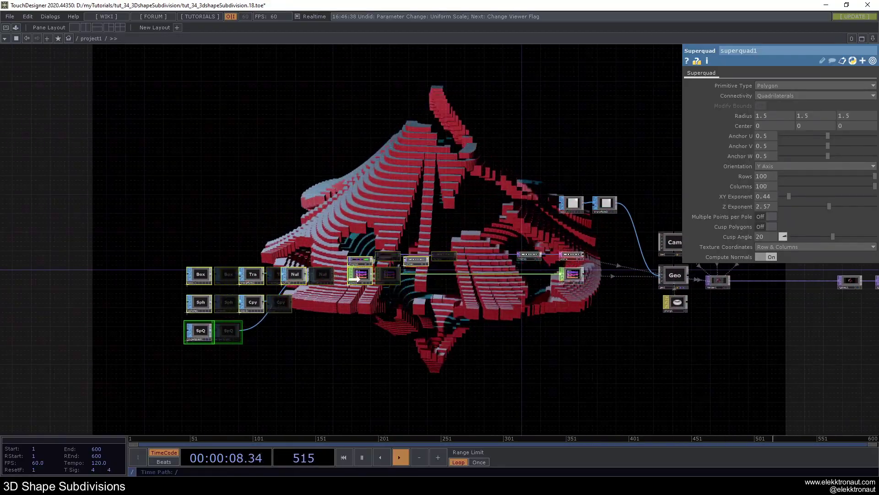
click(355, 275)
right_drag(156, 215, 428, 357)
drag(359, 275, 355, 270)
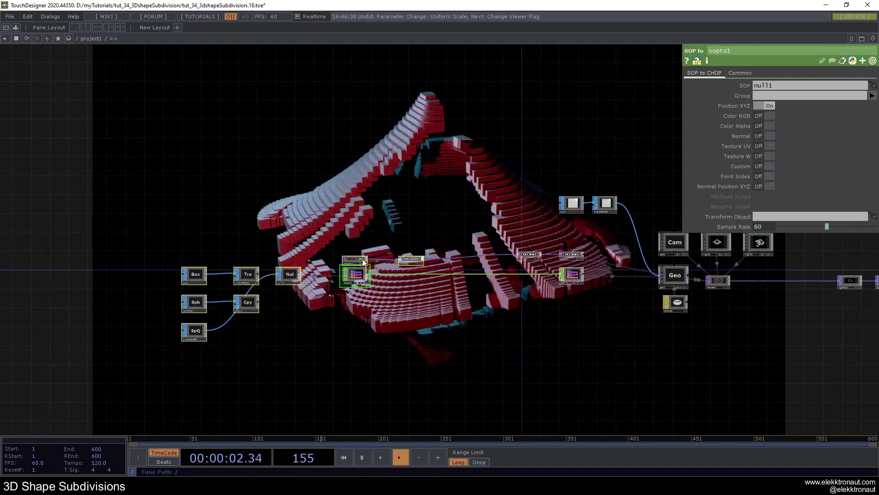
Step: Wire transform1 into null1 in place of superquad1 and move limit1 closer to noise1
scroll(258, 265, up, 5)
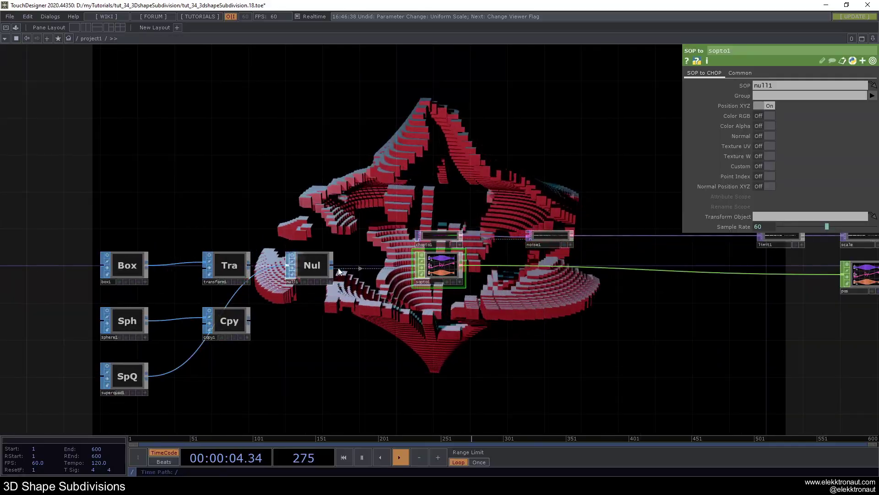
drag(249, 265, 288, 265)
drag(568, 198, 350, 219)
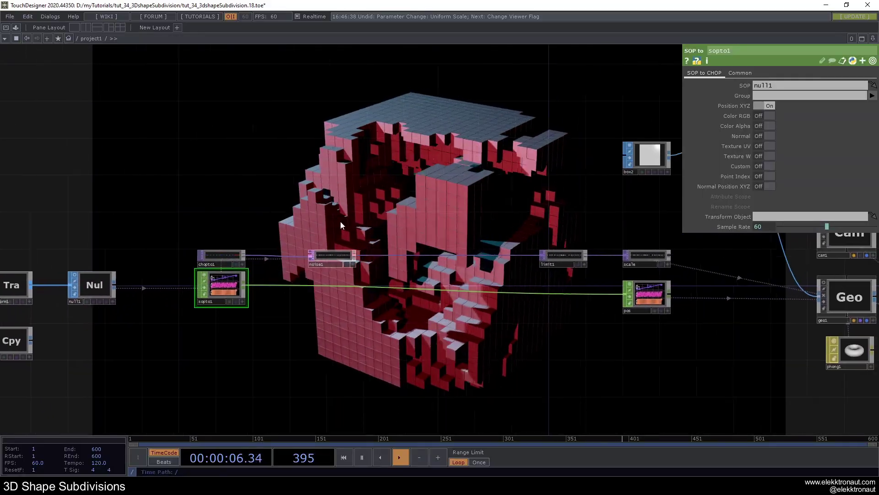
middle_drag(350, 219, 353, 235)
drag(630, 261, 426, 234)
Step: Duplicate noise1 and wire the copy between limit1 and scale
click(268, 251)
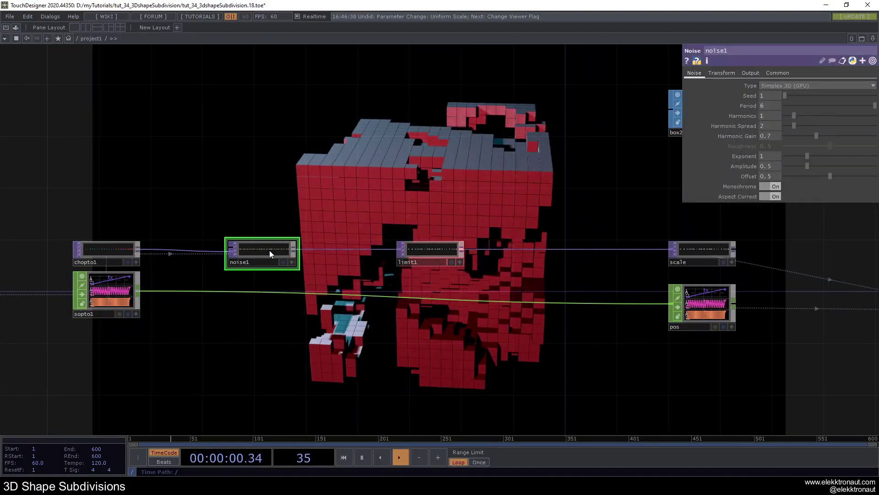
key(ctrl+c)
key(ctrl+v)
drag(282, 281, 567, 204)
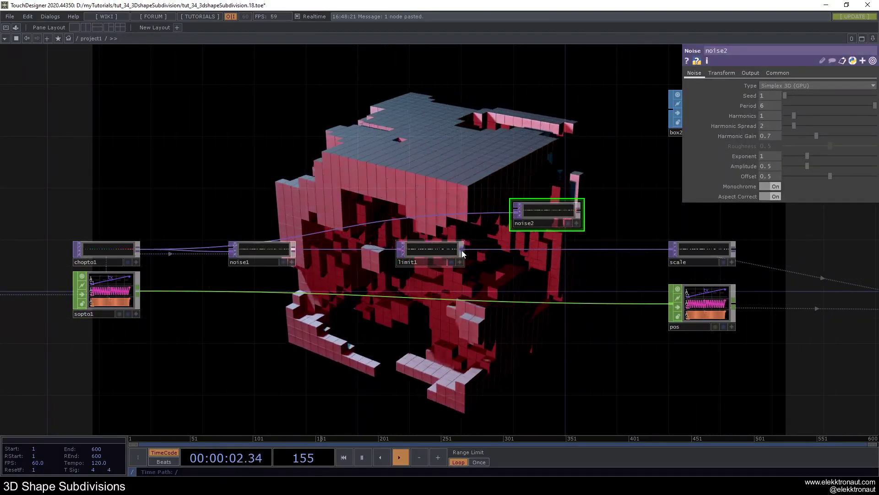
drag(461, 250, 517, 211)
drag(580, 215, 672, 248)
drag(545, 217, 560, 251)
drag(451, 197, 385, 235)
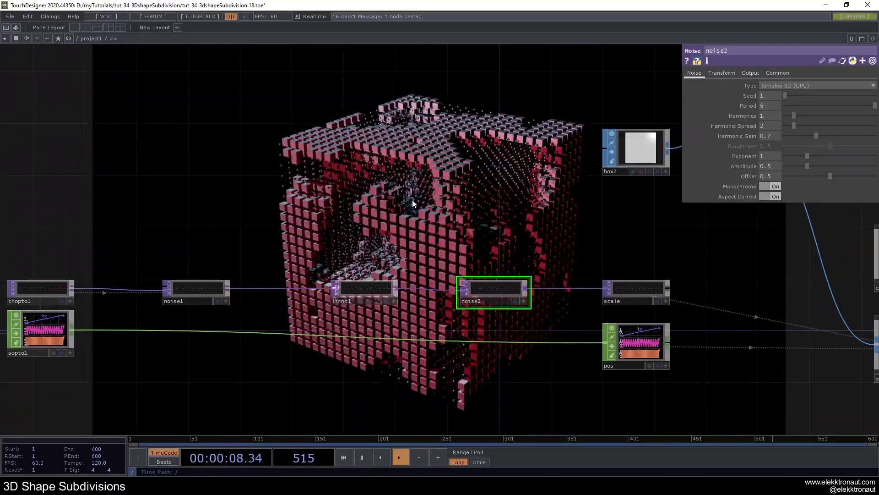
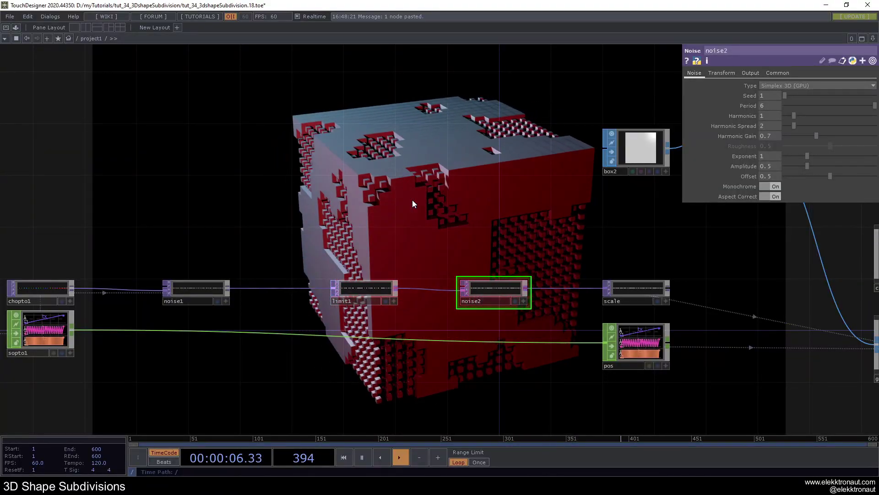
Step: Try lowering noise2's Period to 0.35 and undo the change
scroll(412, 200, down, 3)
scroll(402, 199, down, 3)
scroll(442, 227, up, 4)
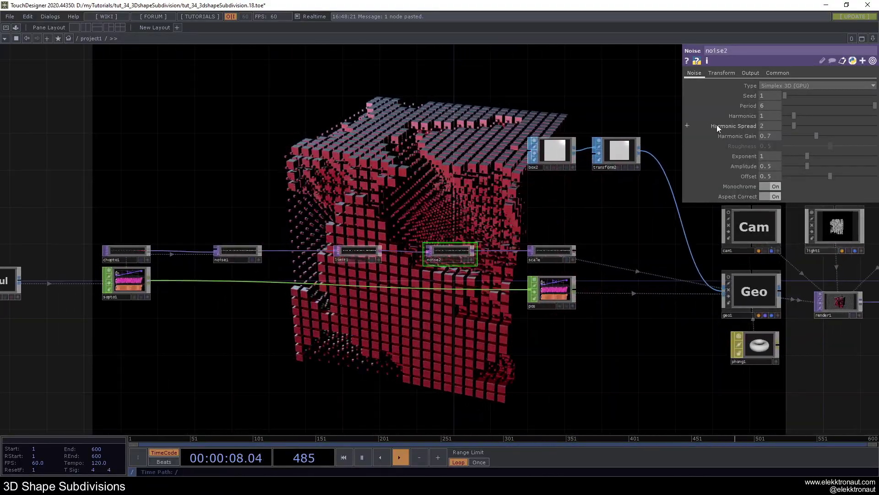
click(801, 106)
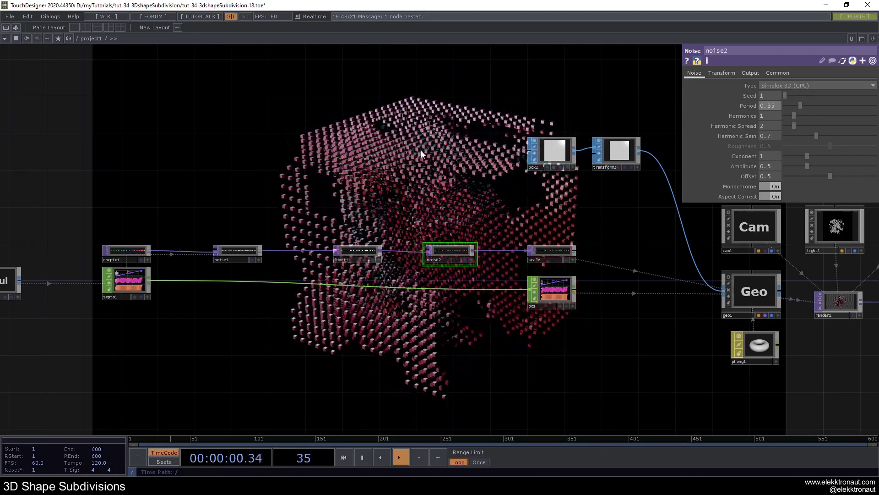
key(ctrl+z)
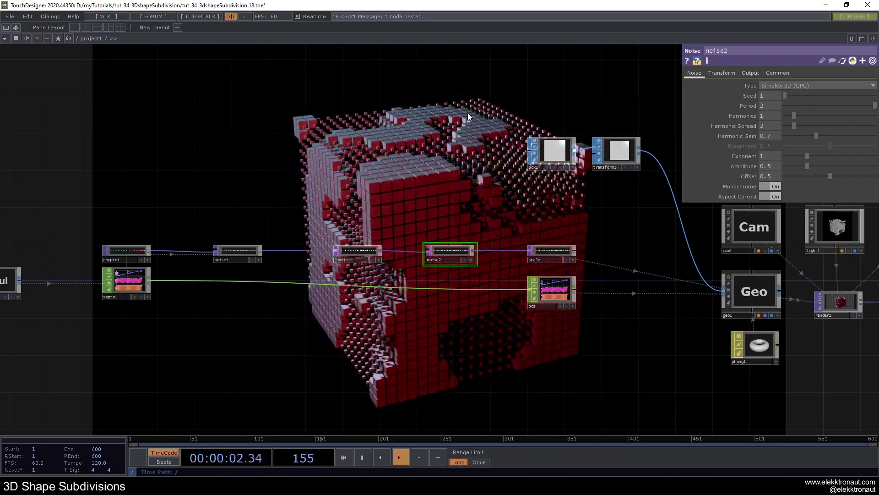
key(ctrl+z)
Step: Move noise2 above the chain and wire limit1 directly into scale to bypass it
drag(388, 133, 294, 150)
drag(417, 192, 555, 246)
drag(485, 321, 486, 301)
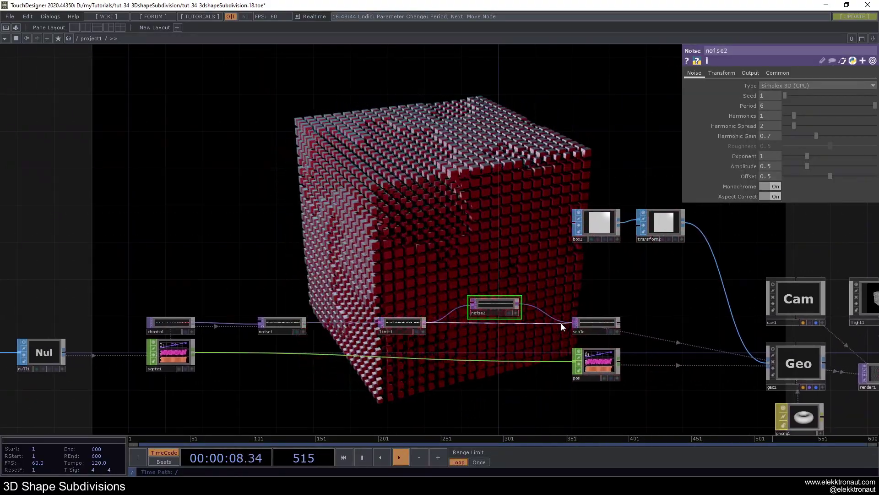
drag(460, 256, 376, 263)
scroll(464, 217, up, 3)
Step: Make room around box2 and transform2, duplicate box2, and wire the copy into transform2 in its place
drag(541, 223, 450, 145)
drag(614, 233, 587, 196)
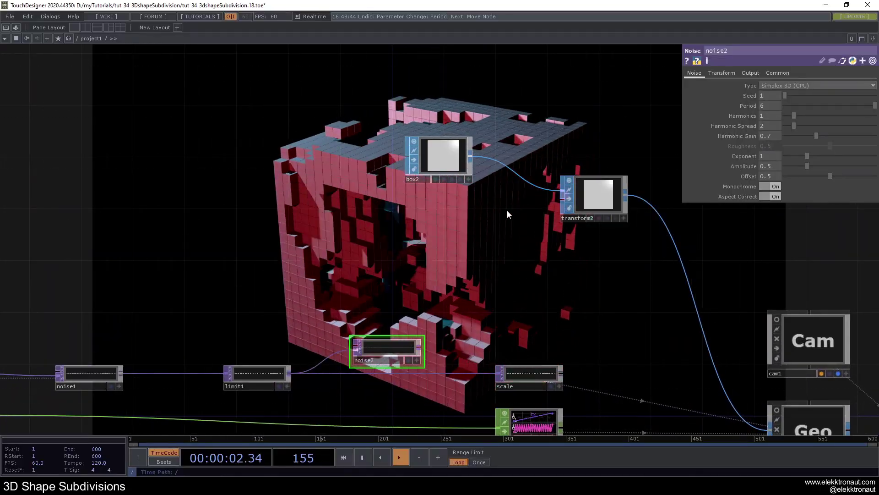
drag(507, 211, 566, 211)
drag(500, 179, 503, 137)
click(503, 138)
key(ctrl+c)
key(ctrl+v)
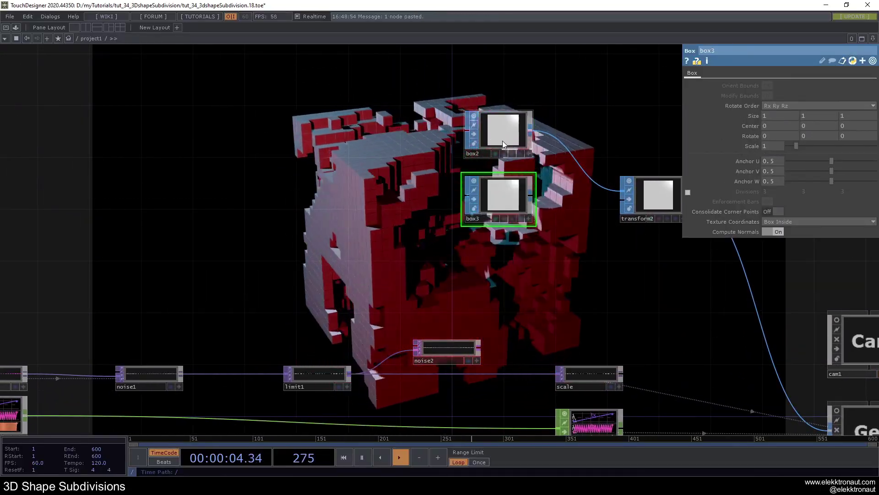
drag(579, 225, 507, 239)
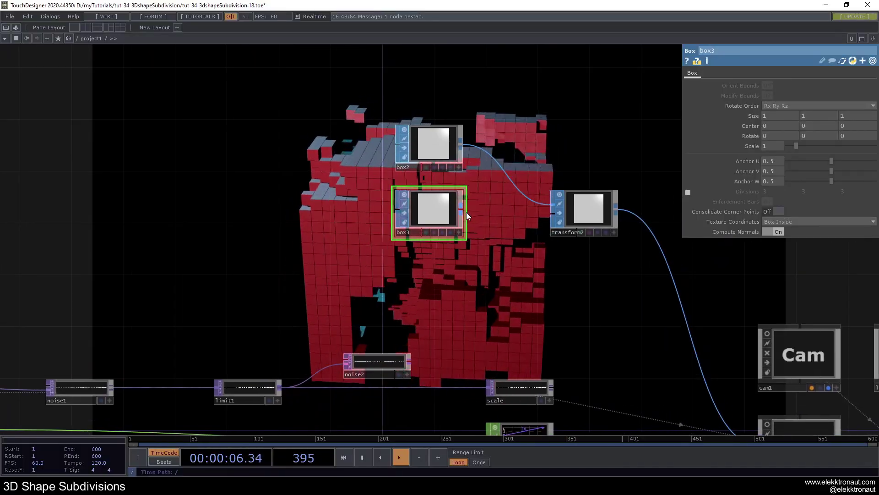
drag(462, 211, 553, 204)
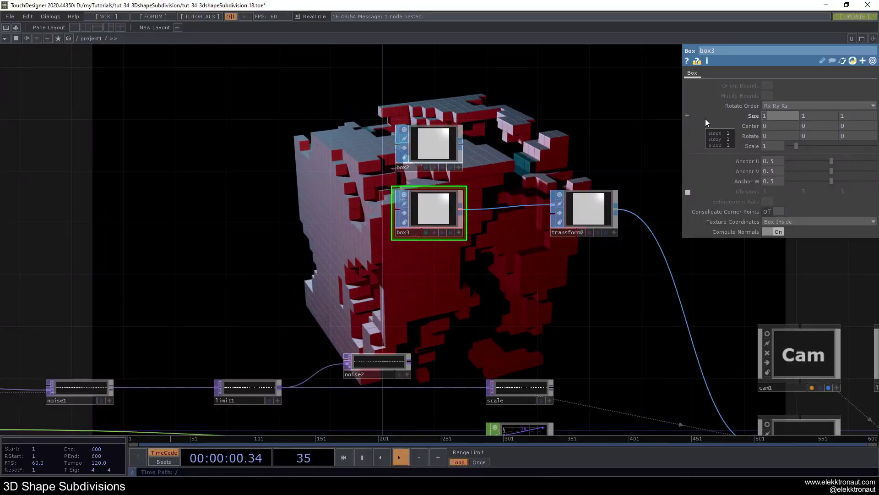
Step: Set box3's Size to 0.3, 7 and 0.3 to make tall thin bars
text(.3)
key(Tab)
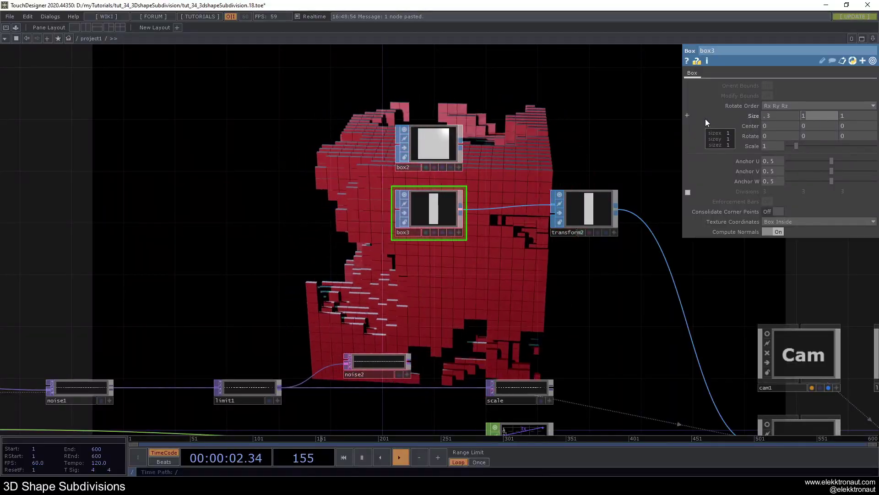
text(3)
key(Tab)
text(.)
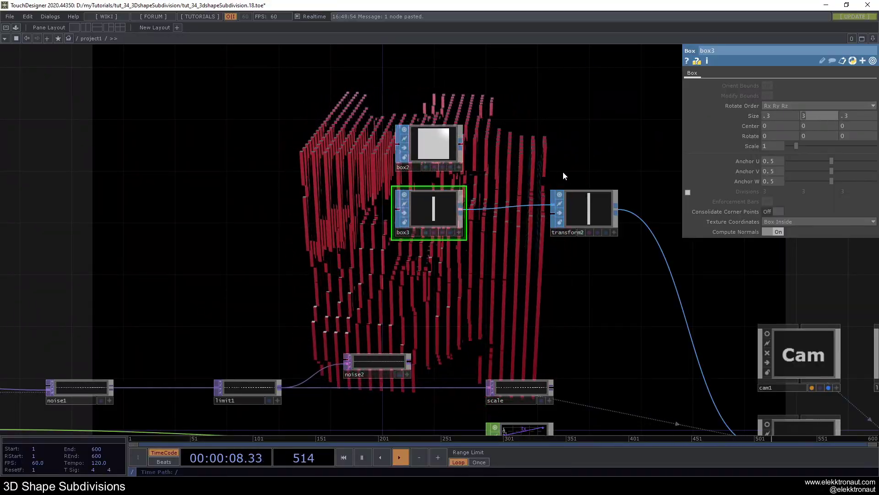
text(7)
key(Return)
Step: Wire copy1 into null1 in place of transform1 to use the nested spheres as the source shape
middle_drag(506, 178, 346, 188)
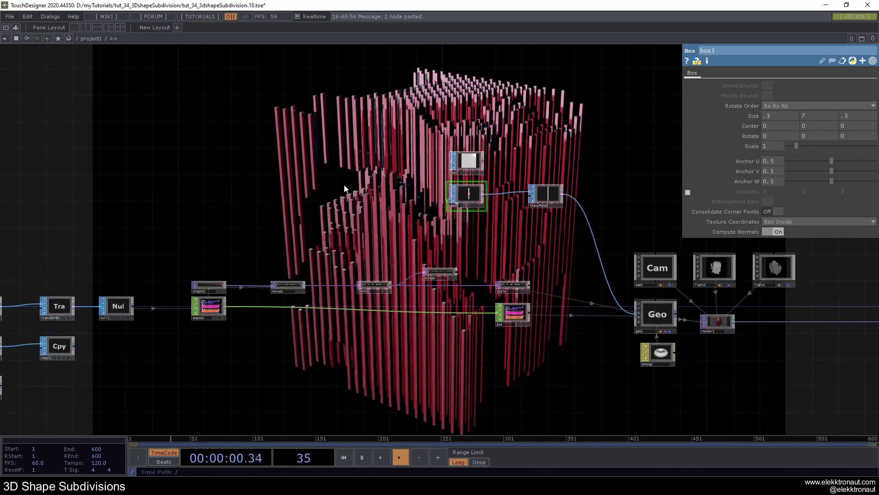
drag(346, 188, 477, 167)
drag(205, 324, 232, 285)
drag(428, 324, 312, 271)
scroll(372, 284, down, 2)
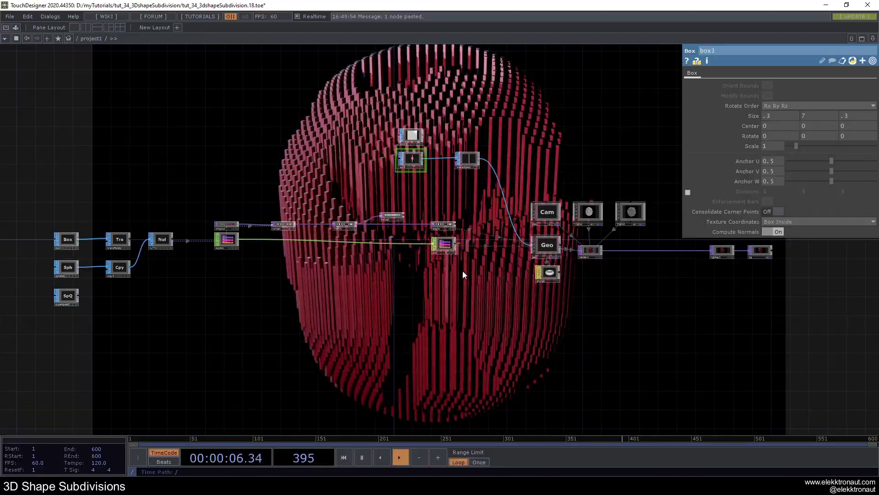
Step: Move box2, box3 and transform2 together farther above the noise and scale chain
scroll(446, 130, up, 5)
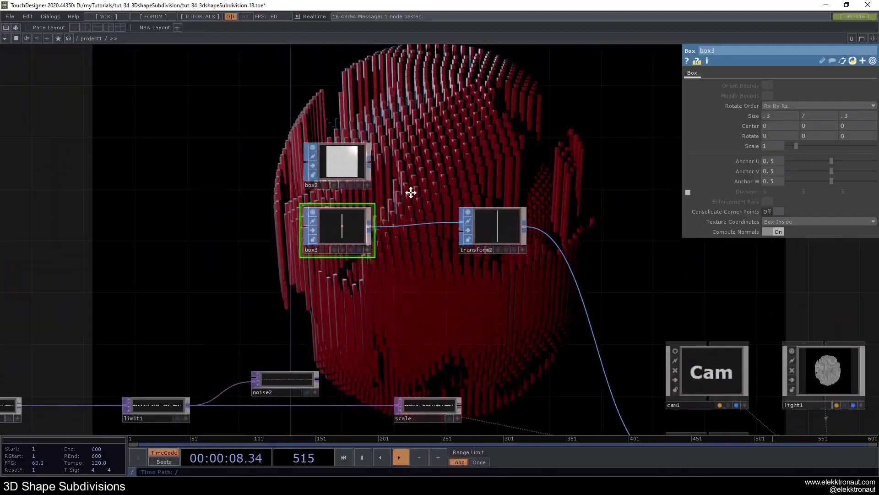
drag(415, 194, 554, 217)
right_drag(375, 142, 660, 296)
drag(640, 254, 627, 191)
drag(576, 232, 550, 232)
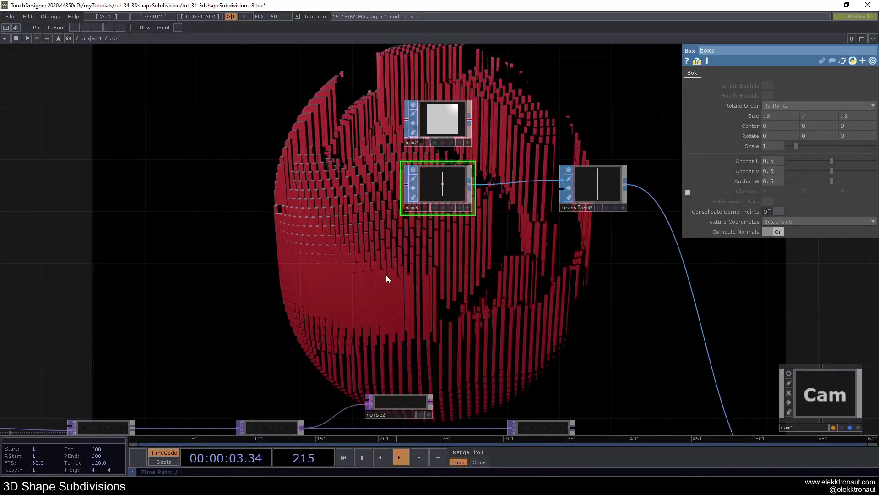
Step: Add a Sphere SOP below box3 and set its Columns to 10
key(Tab)
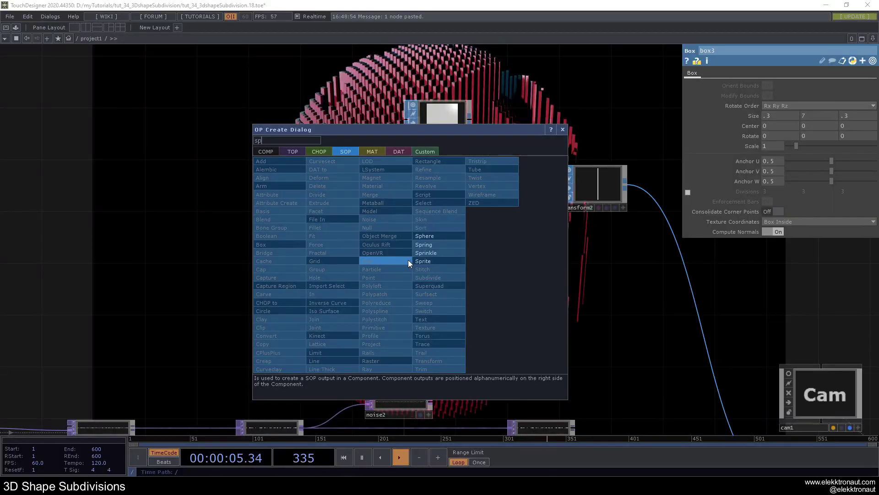
click(434, 237)
click(430, 265)
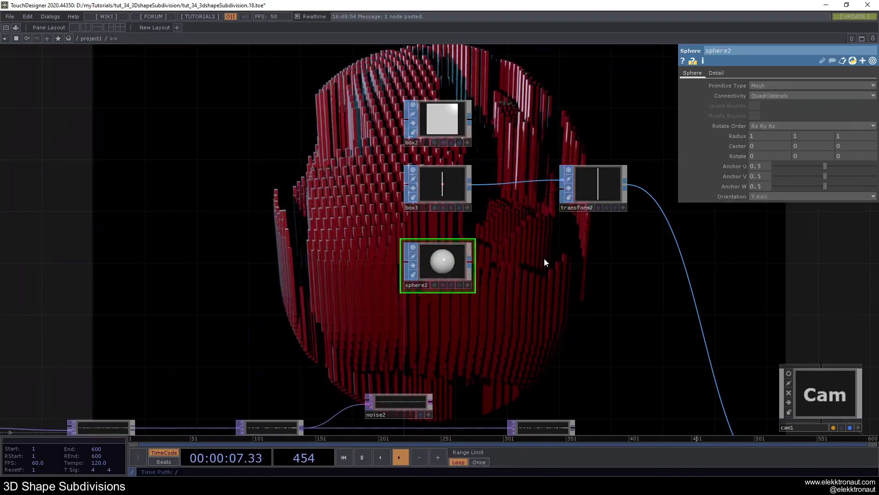
drag(545, 257, 455, 257)
click(715, 73)
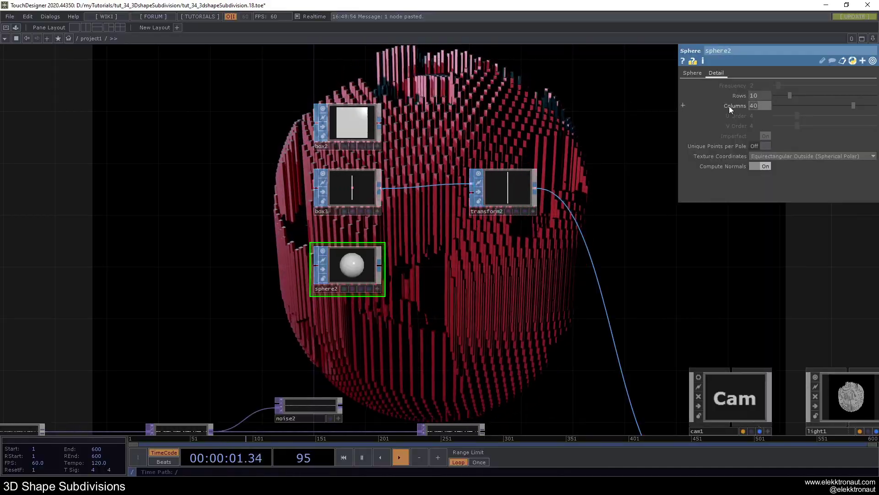
click(755, 106)
text(10)
key(Return)
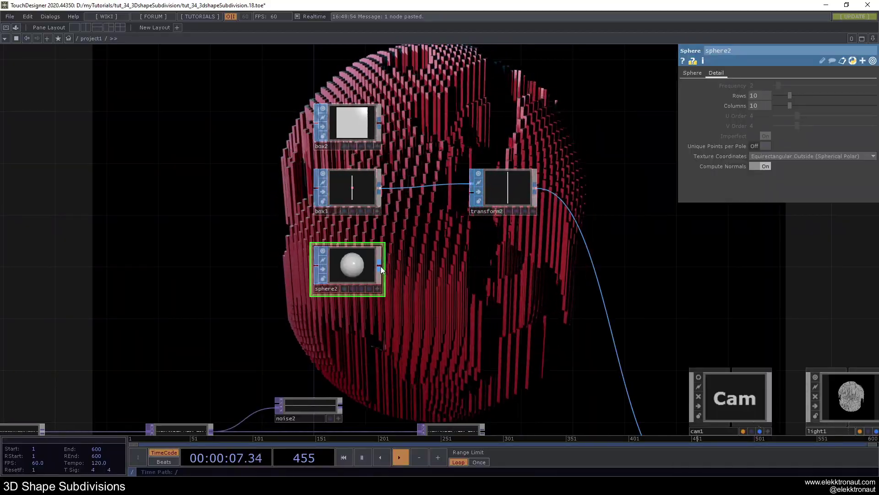
Step: Wire sphere2 into transform2 in place of box3 and set its Radius to 0.4 on all three axes
drag(380, 265, 479, 191)
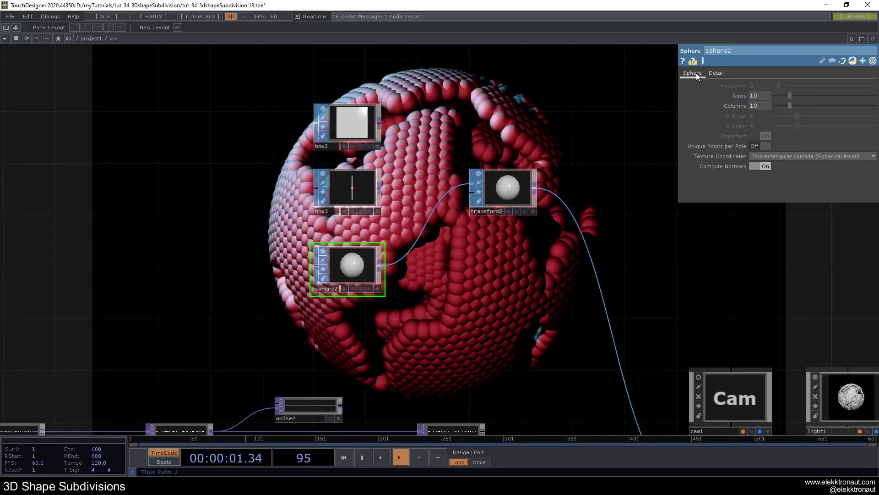
click(693, 73)
mouse_move(743, 135)
middle_down()
mouse_move(715, 122)
mouse_move(732, 139)
middle_up()
Step: Try superquad1 as the source shape in null1, and replace it with transform1 to return to the box
scroll(496, 293, down, 3)
drag(168, 404, 370, 273)
drag(195, 330, 373, 305)
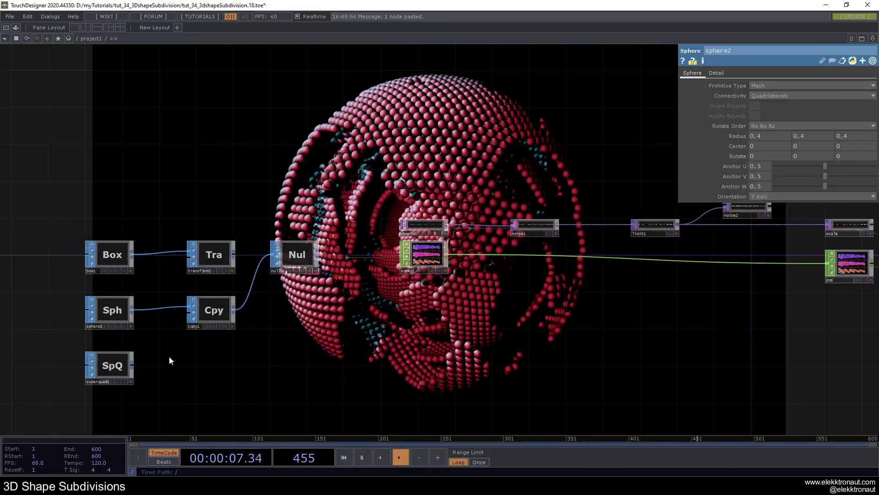
drag(137, 364, 387, 196)
drag(471, 278, 393, 243)
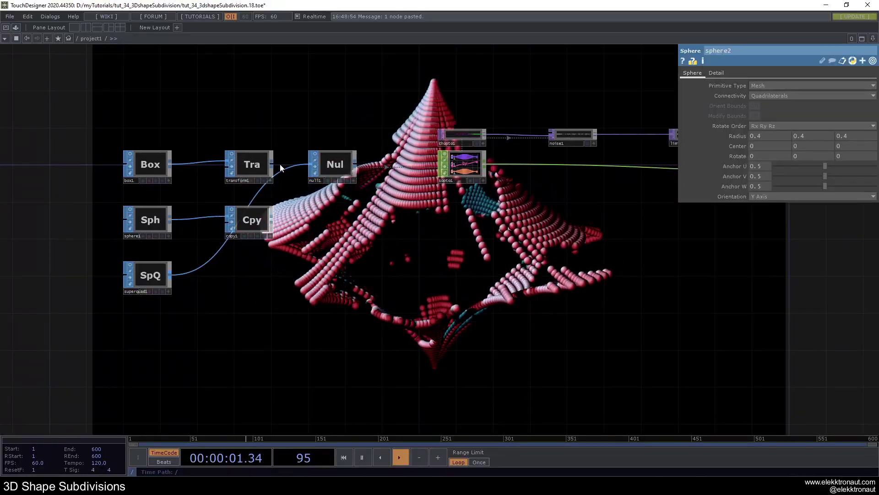
drag(274, 163, 308, 166)
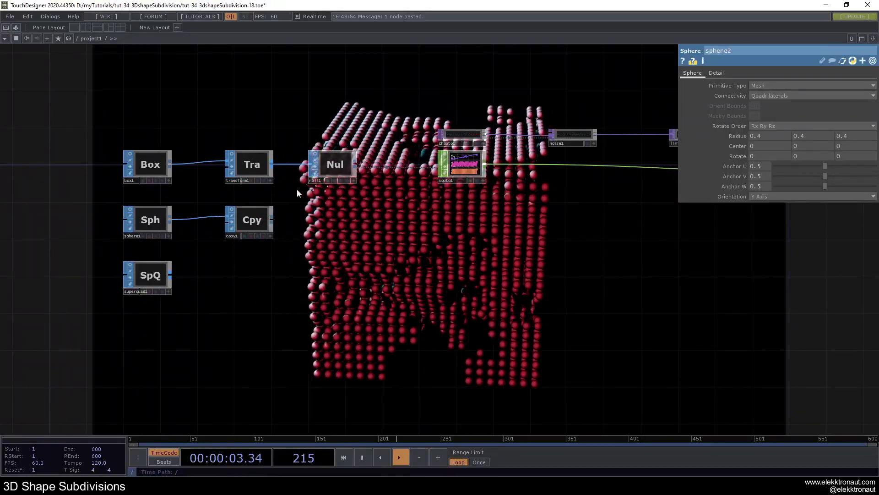
Step: Wire noise2 into scale in place of limit1 so the second noise drives the instance scale
scroll(297, 189, down, 3)
drag(437, 219, 298, 241)
scroll(413, 174, up, 4)
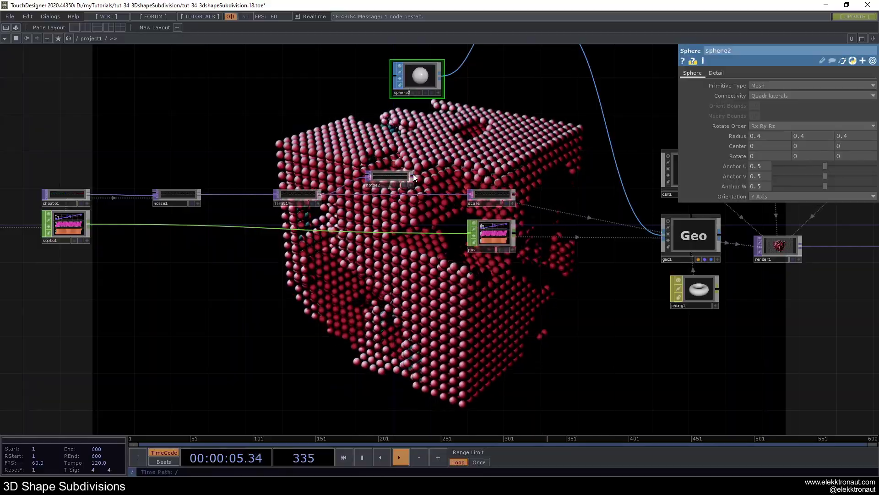
drag(415, 164, 331, 205)
drag(457, 276, 382, 138)
scroll(403, 212, down, 2)
drag(433, 239, 542, 346)
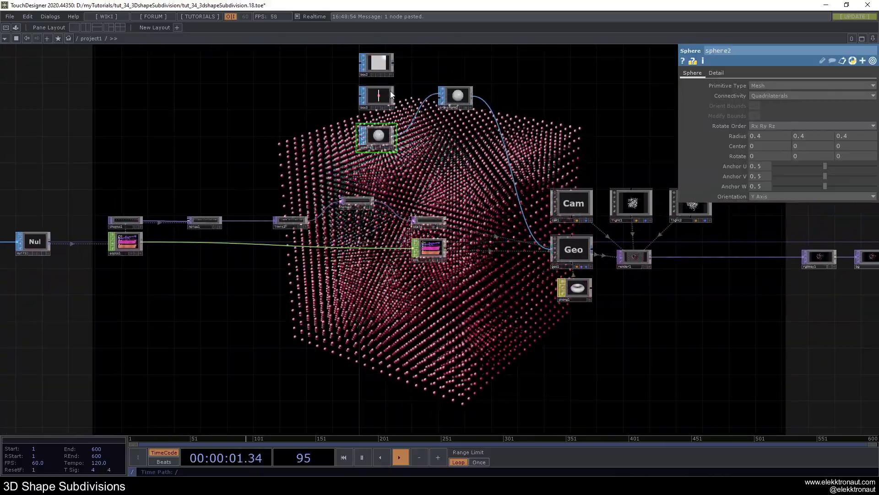
Step: Wire box3 into transform2 to try the tall bars on the box, and replace it with box2
drag(393, 96, 432, 94)
drag(527, 116, 457, 175)
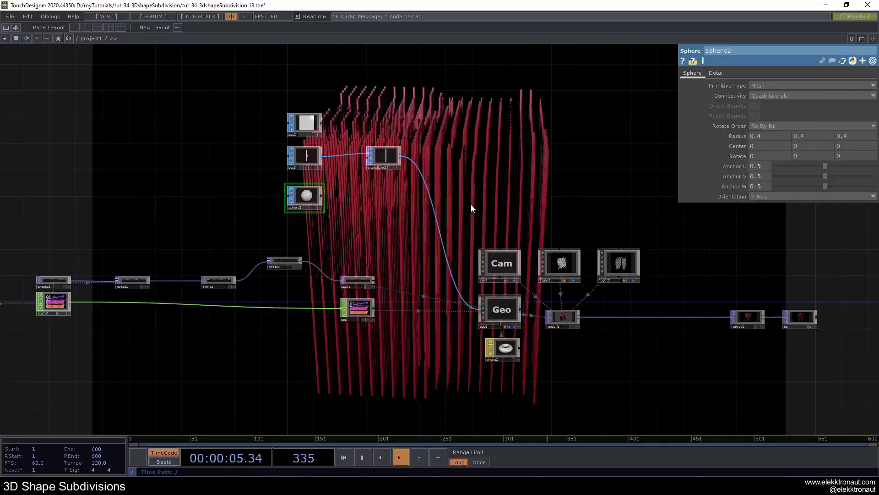
drag(321, 123, 370, 156)
Step: Look over the whole network, from the source shapes through the noise chain to the geometry and render operators
scroll(477, 206, down, 2)
drag(477, 209, 382, 147)
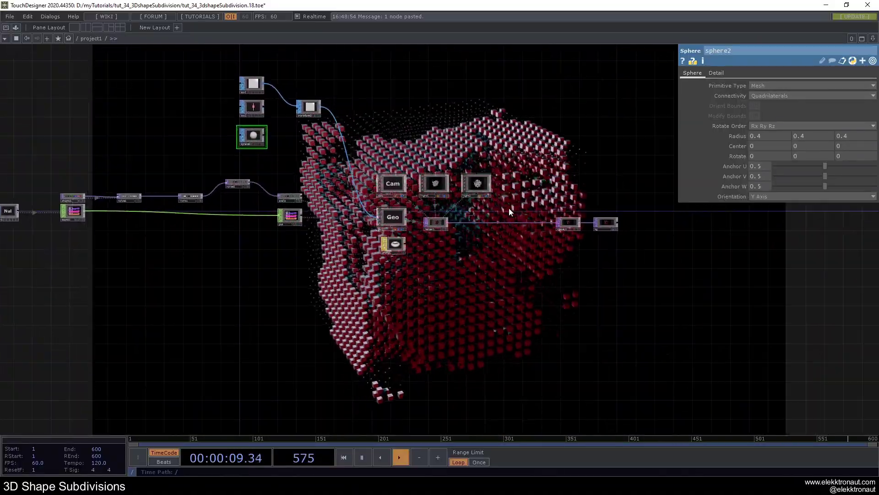
scroll(402, 227, up, 2)
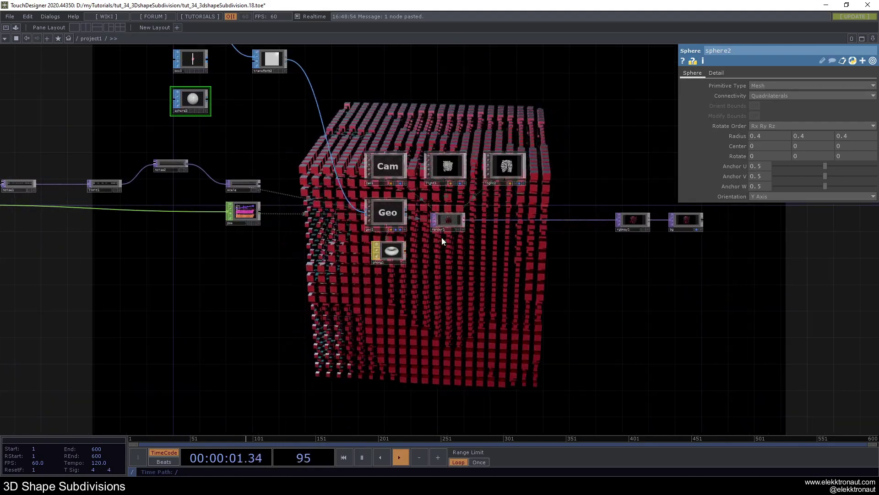
drag(390, 293, 476, 308)
drag(277, 258, 352, 301)
scroll(429, 265, down, 2)
scroll(380, 269, up, 2)
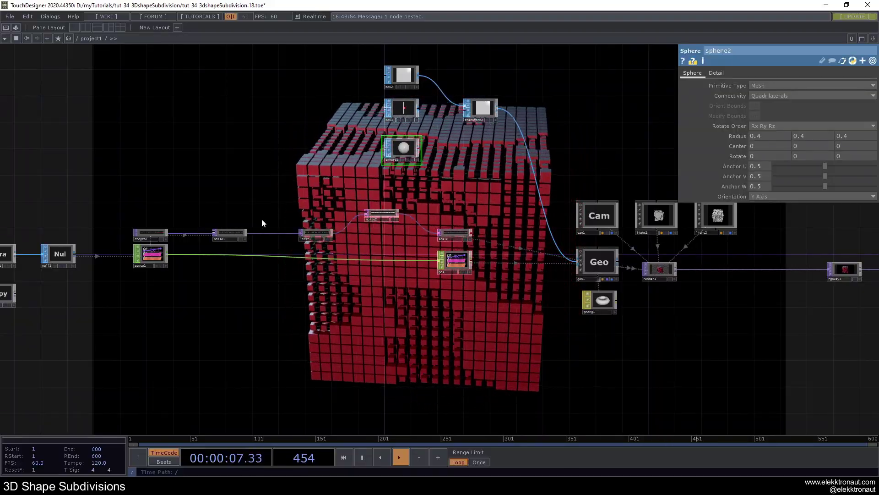
drag(138, 196, 230, 192)
right_drag(205, 191, 541, 232)
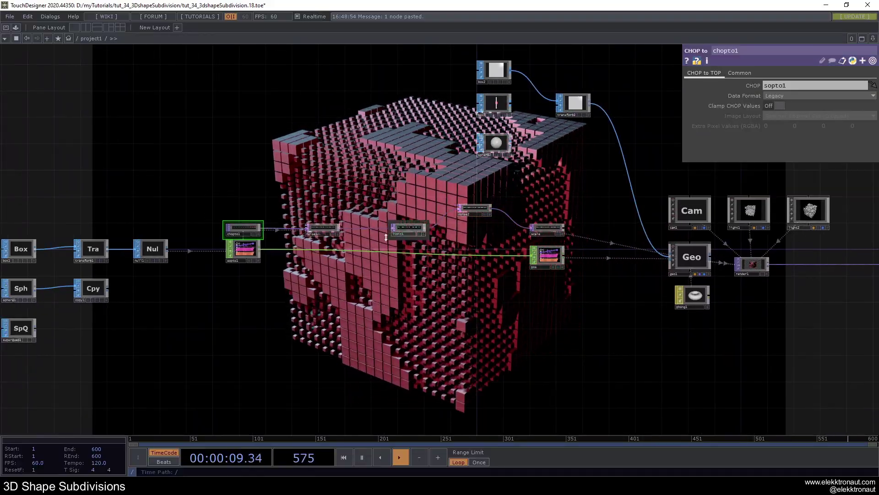
middle_drag(376, 242, 325, 210)
middle_drag(556, 233, 575, 241)
scroll(575, 241, down, 2)
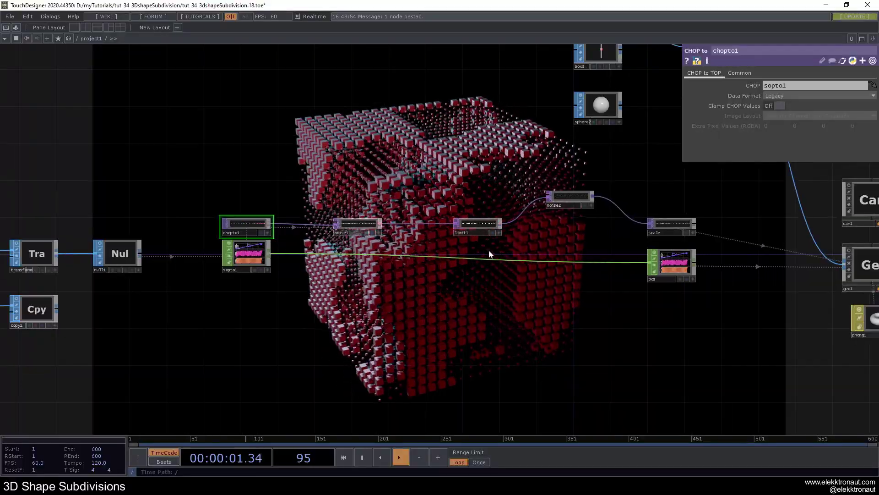
scroll(358, 232, up, 2)
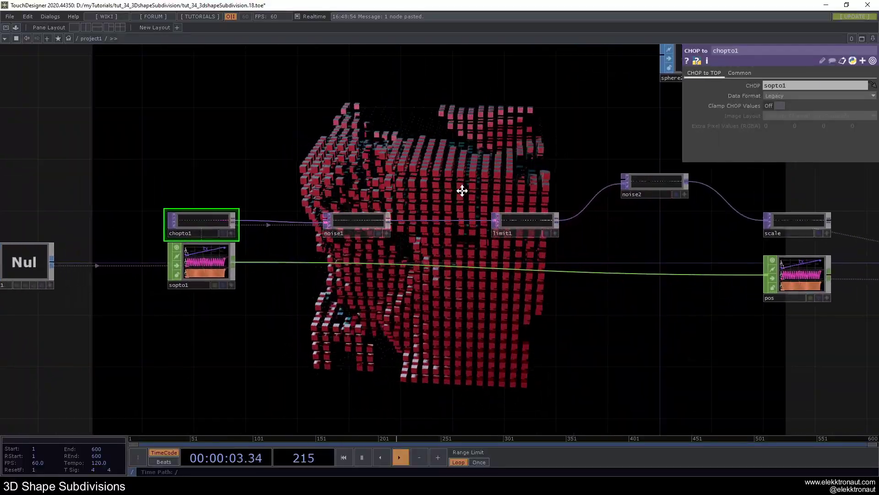
scroll(466, 185, down, 2)
drag(466, 185, 264, 204)
scroll(264, 204, down, 2)
scroll(474, 256, up, 2)
drag(361, 270, 363, 259)
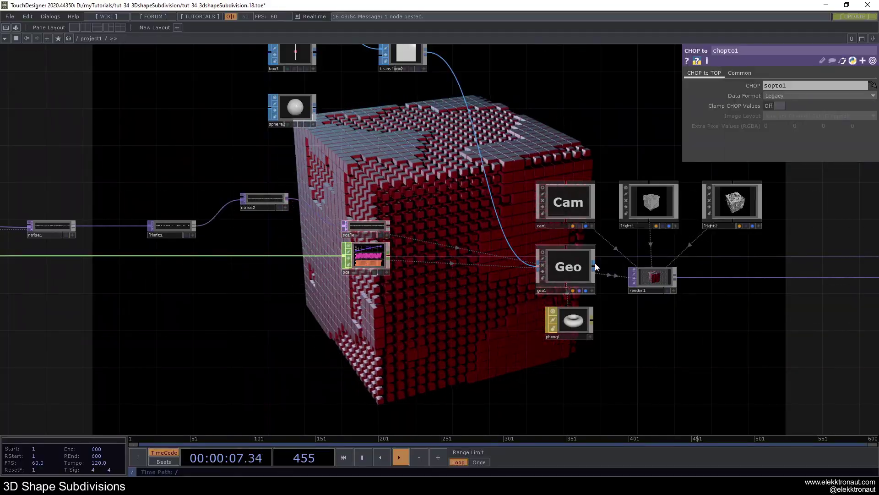
Step: Examine geo1's instancing settings for the translate and scale operators
click(359, 230)
click(557, 261)
drag(607, 295, 483, 213)
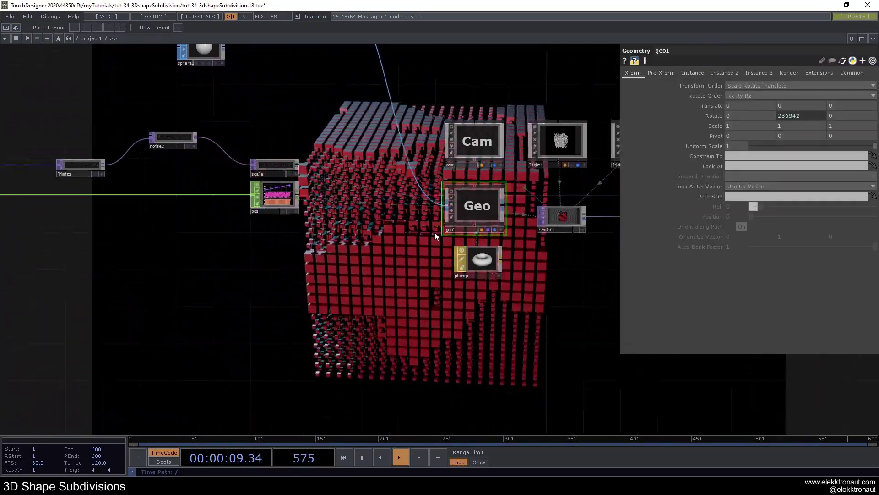
click(689, 74)
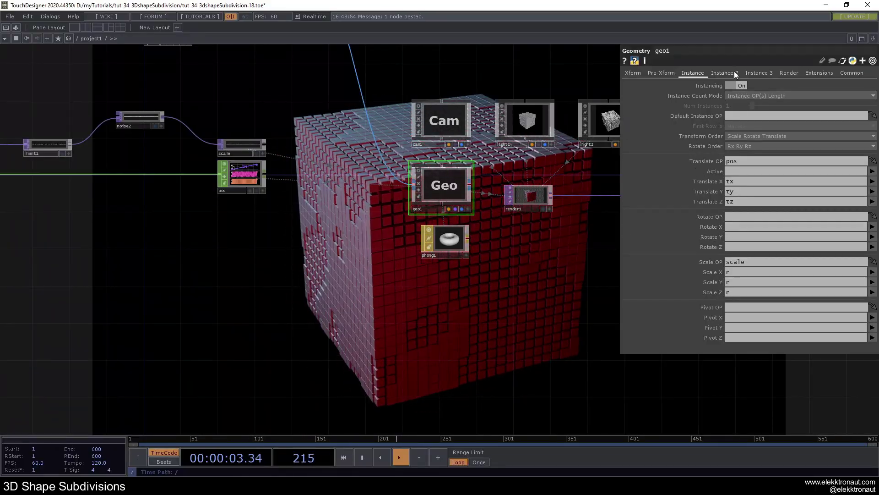
click(731, 72)
click(701, 73)
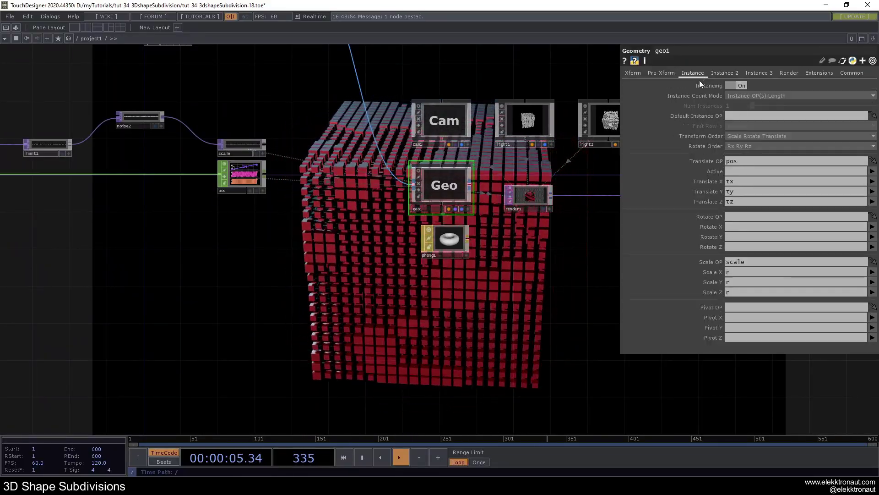
Step: Check noise1's operator information and view the complete network against the rendered cube
scroll(399, 298, down, 4)
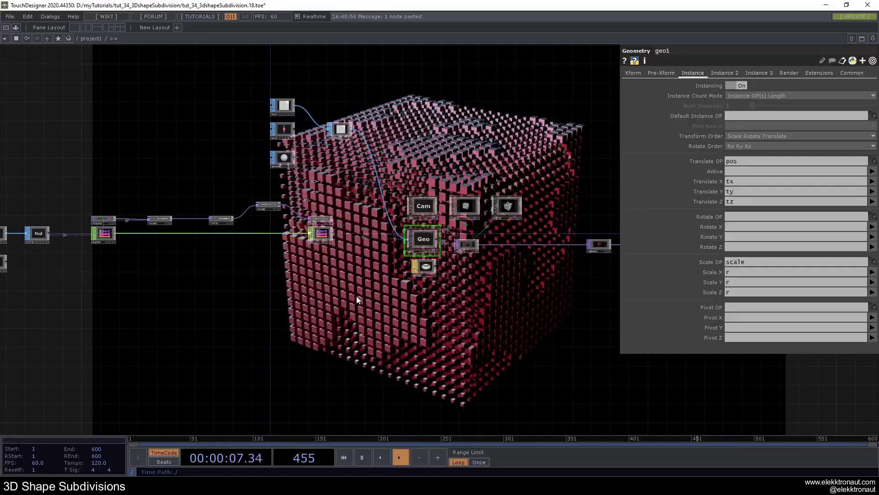
drag(357, 291, 376, 295)
scroll(220, 254, up, 4)
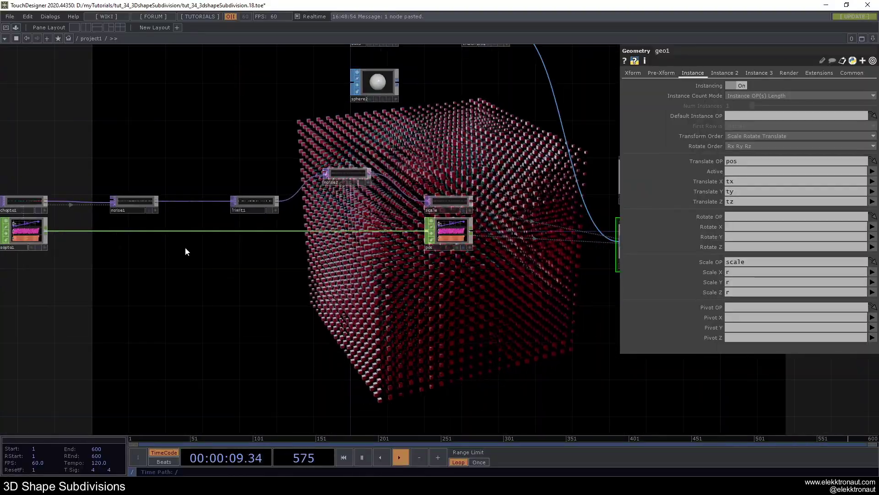
middle_click(185, 209)
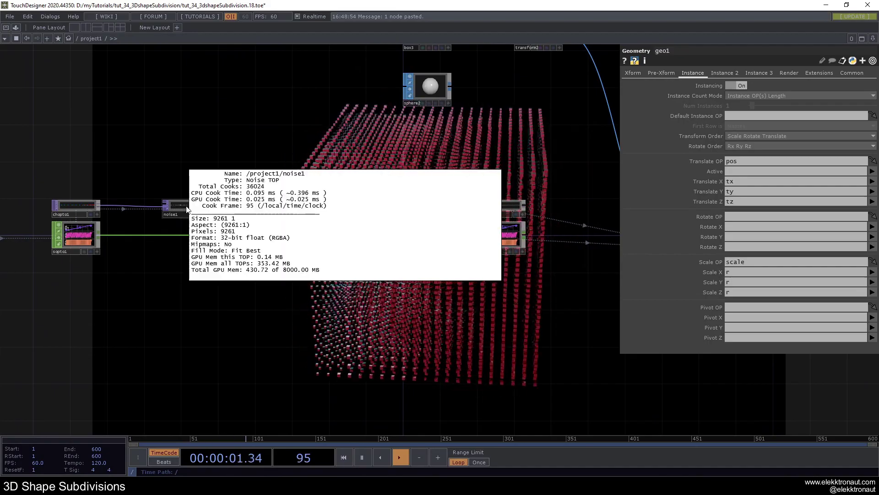
scroll(222, 298, down, 5)
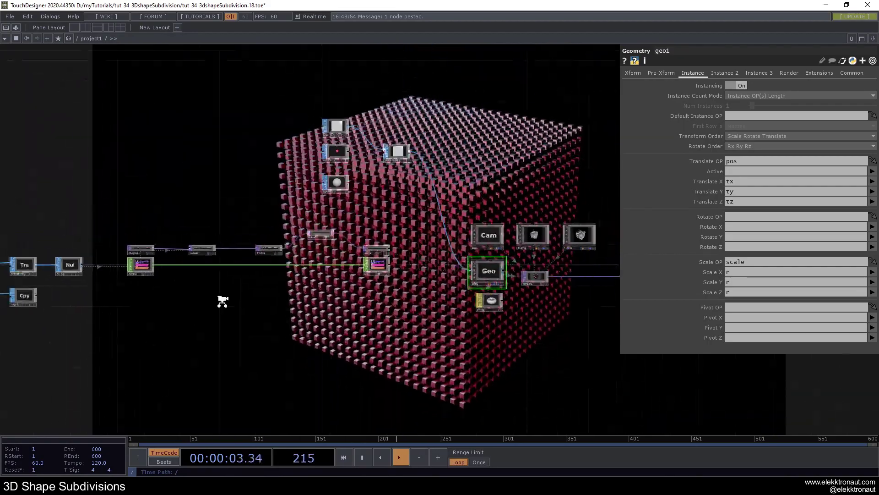
scroll(284, 305, up, 3)
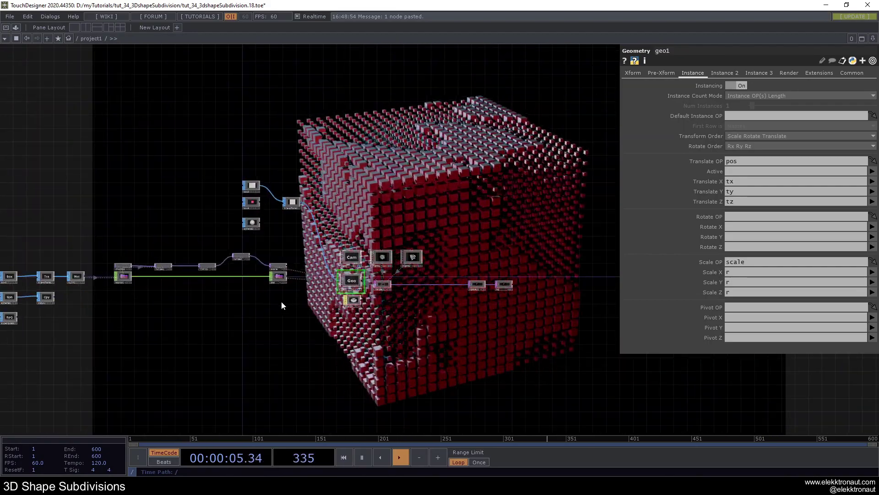